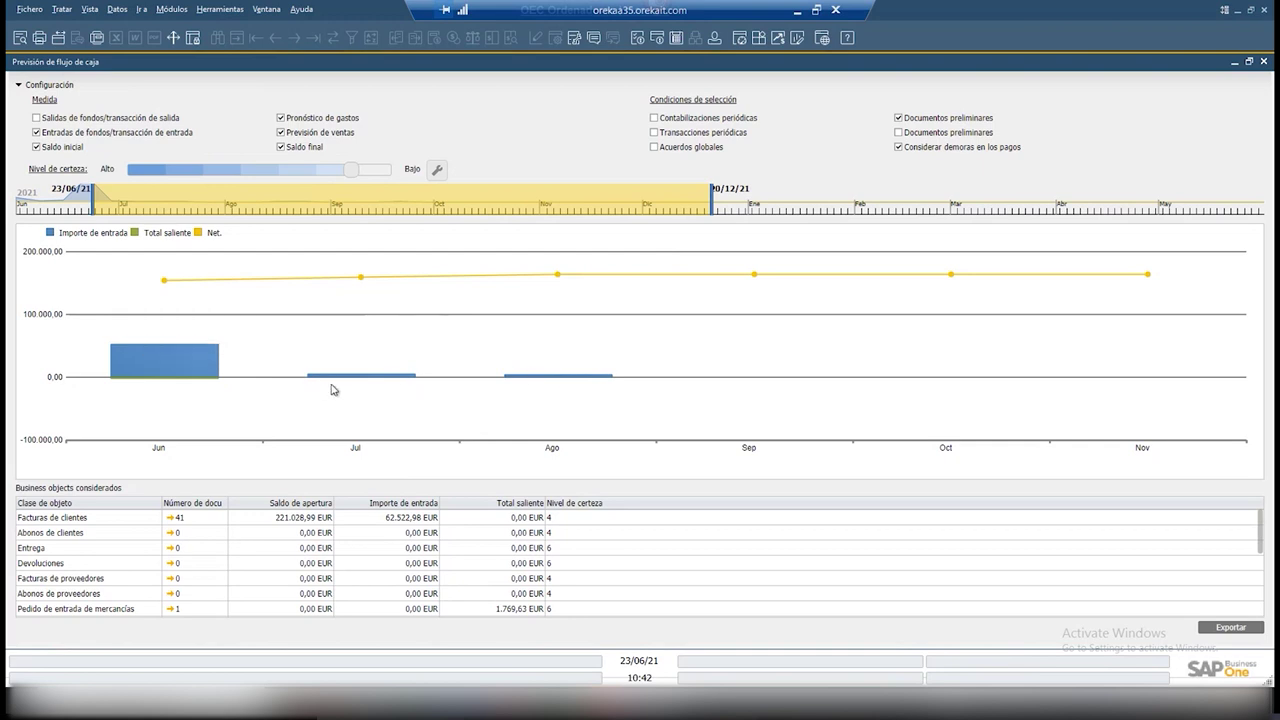
- Include Salidas de fondos/transacción de salida in the cash flow forecast and review the considered business objects
{"action": "left_click", "coordinate": [39, 118]}
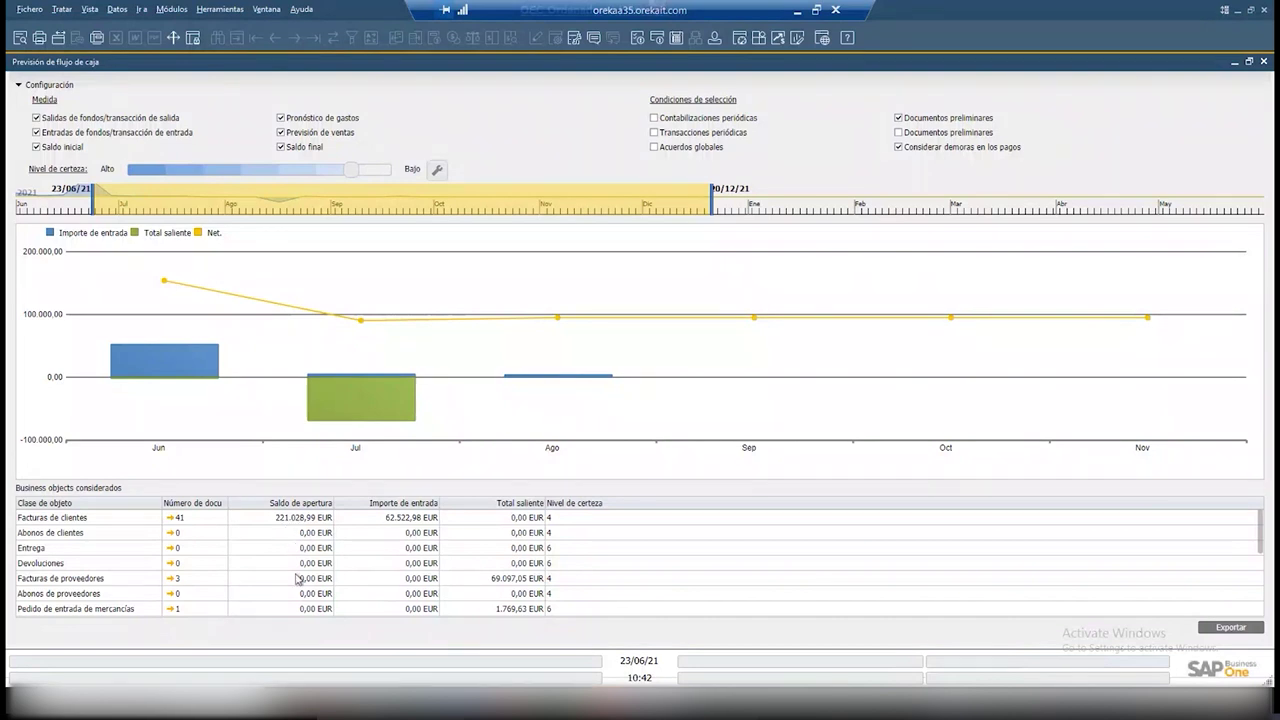
{"action": "scroll", "coordinate": [305, 567], "scroll_direction": "down", "scroll_amount": 5}
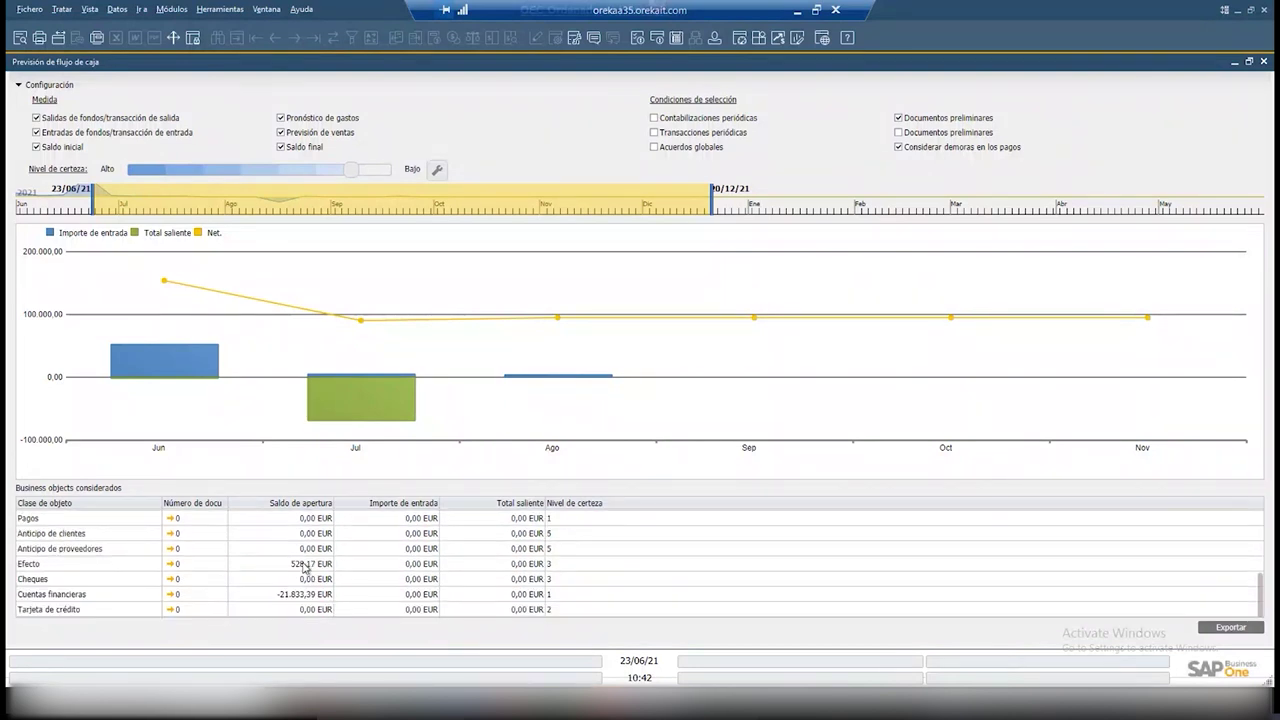
{"action": "scroll", "coordinate": [305, 567], "scroll_direction": "up", "scroll_amount": 5}
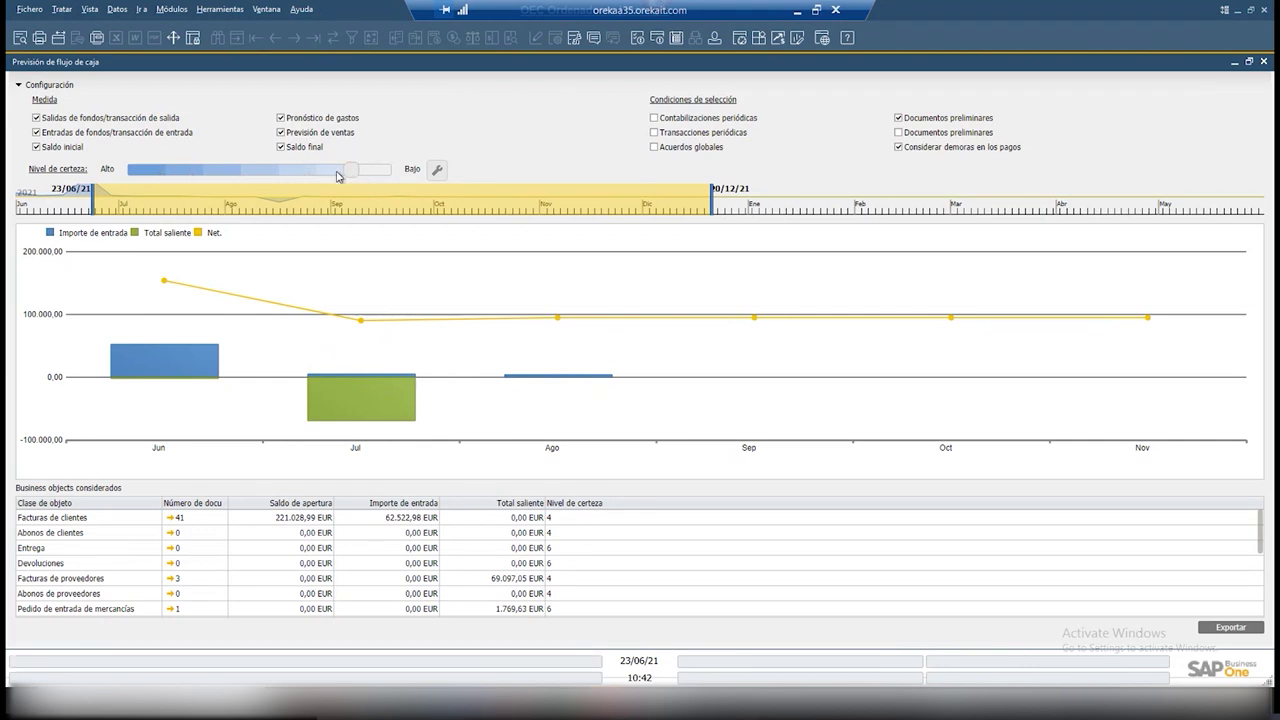
- Restrict the forecast to certainty level 1 and shorten its date range to end on 08/07/21
{"action": "left_click_drag", "start_coordinate": [351, 175], "coordinate": [164, 172]}
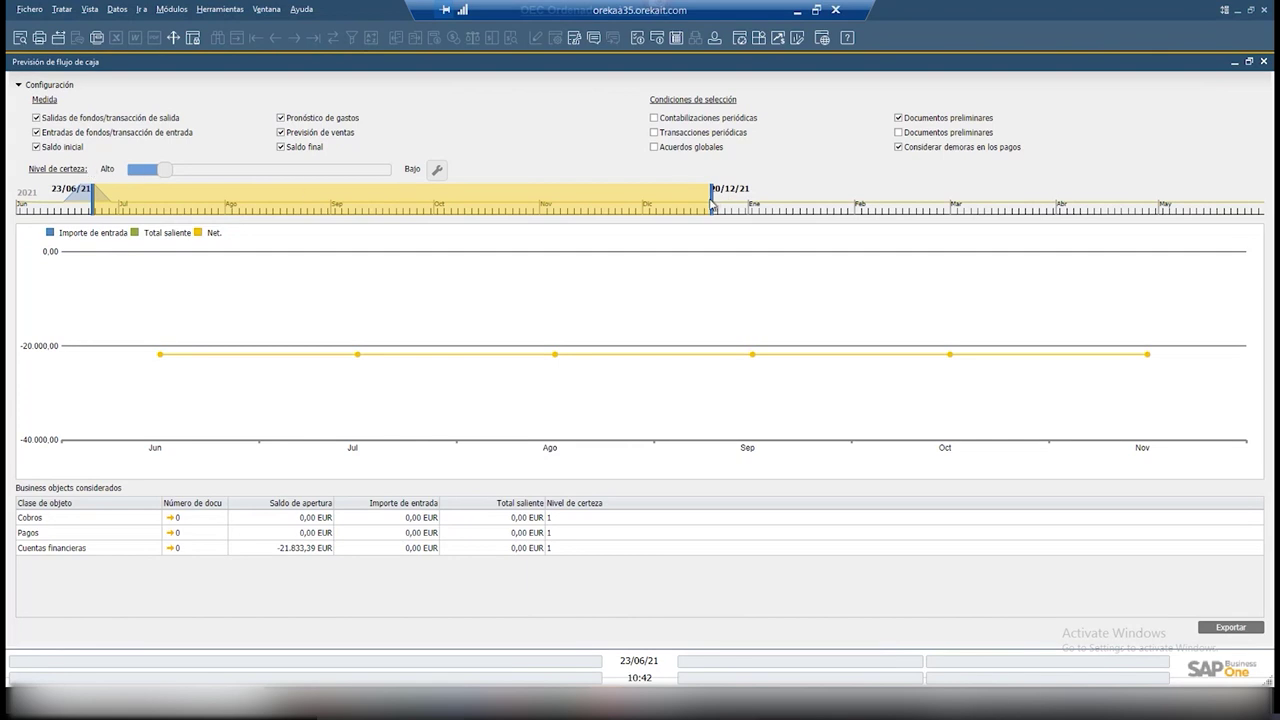
{"action": "left_click_drag", "start_coordinate": [680, 198], "coordinate": [143, 209]}
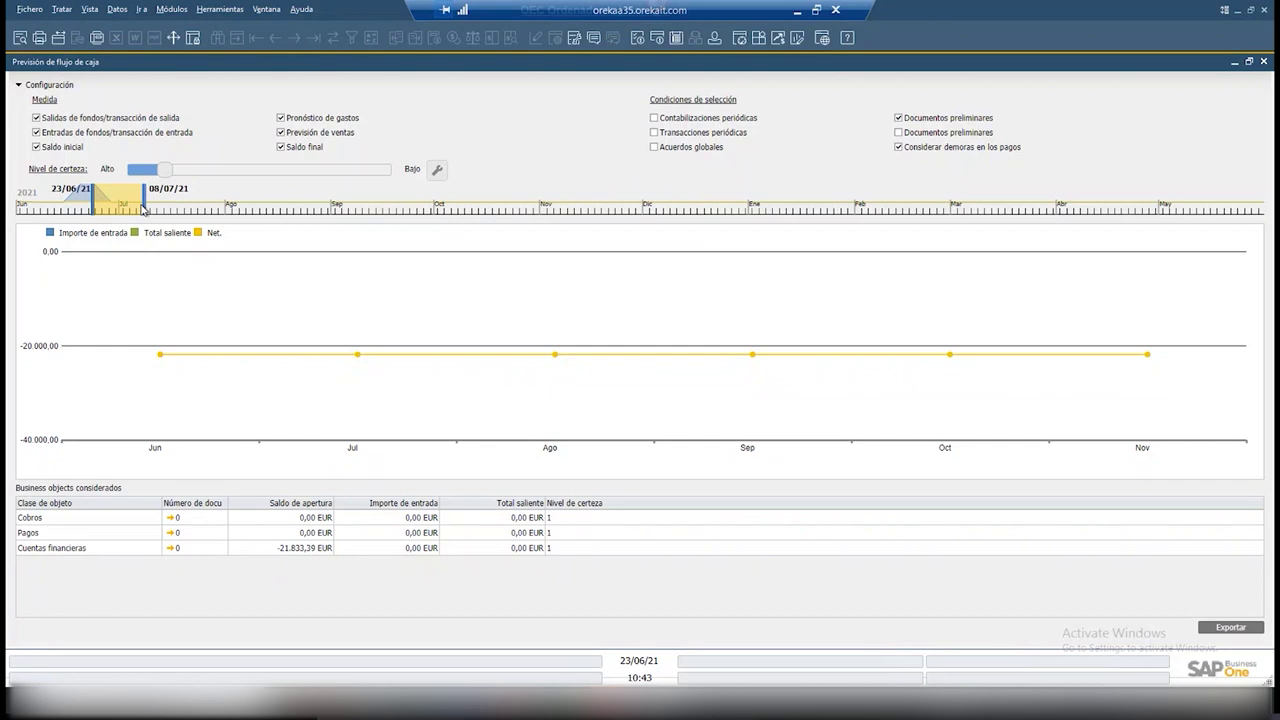
{"action": "left_click_drag", "start_coordinate": [143, 209], "coordinate": [143, 209]}
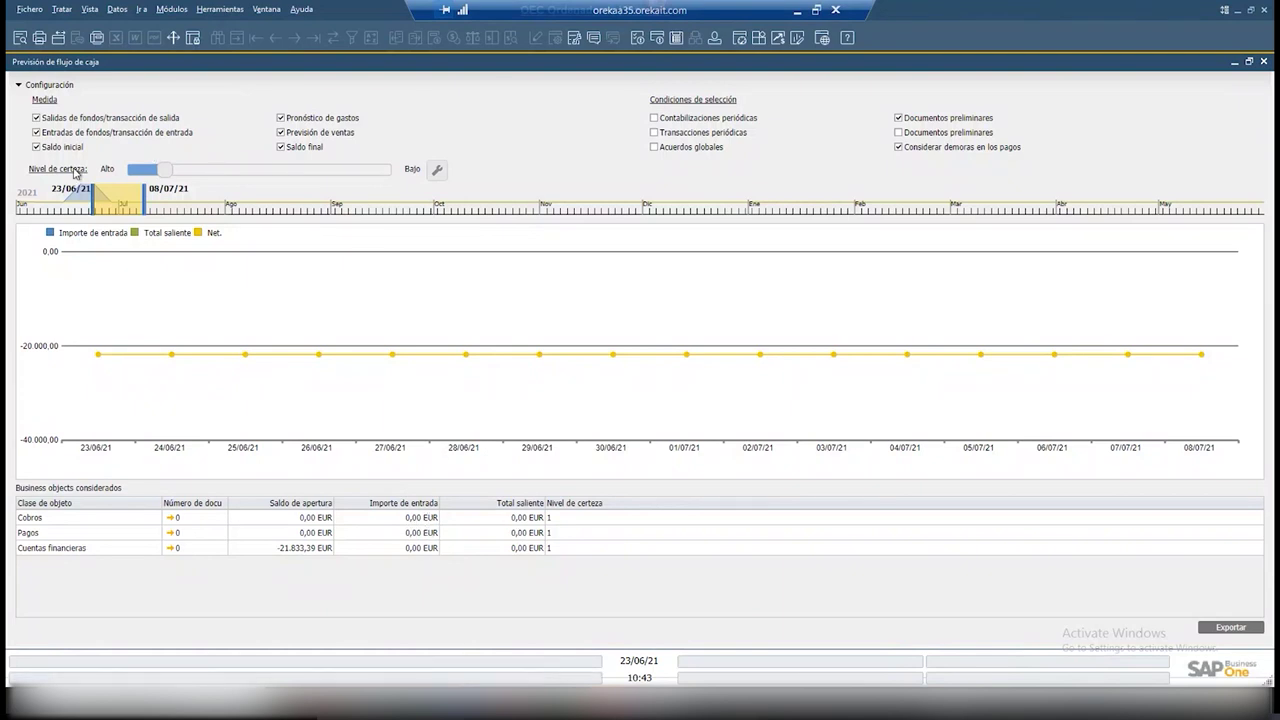
- Try reassigning Pedido de entrada de mercancías to certainty level 1 and Cobros to level 8, then discard the changes
{"action": "left_click", "coordinate": [441, 172]}
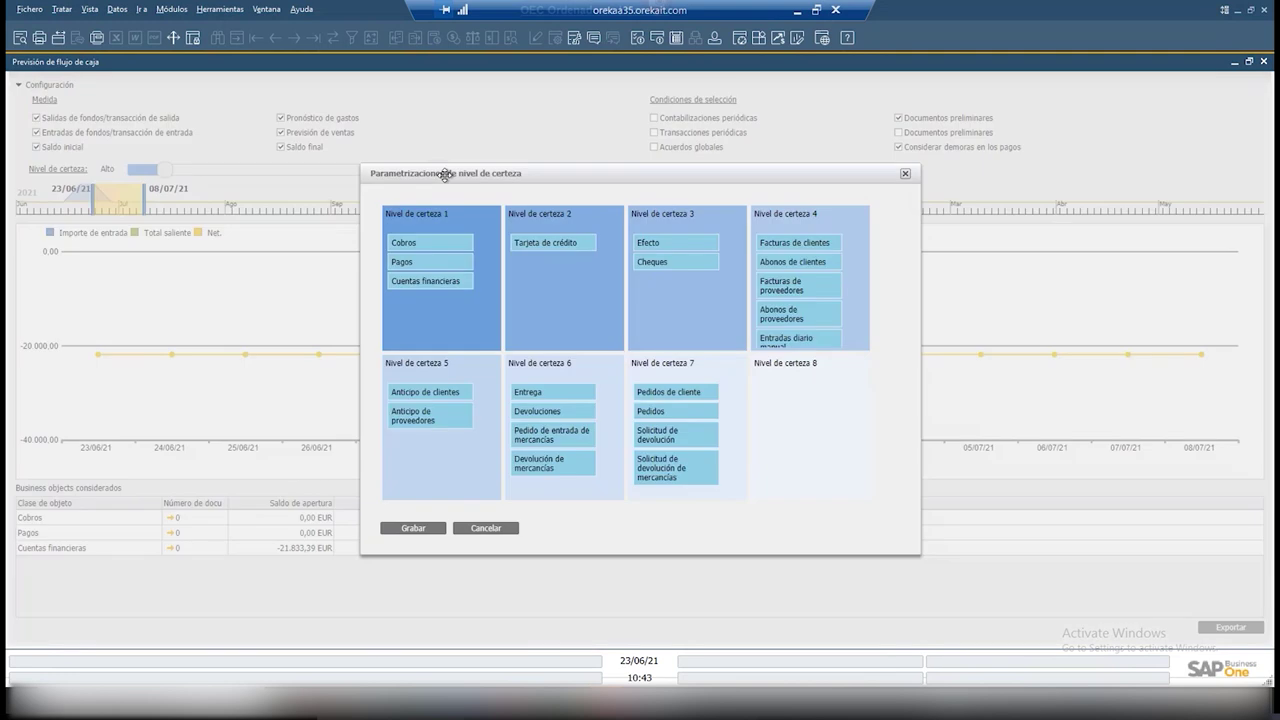
{"action": "left_click_drag", "start_coordinate": [512, 182], "coordinate": [555, 168]}
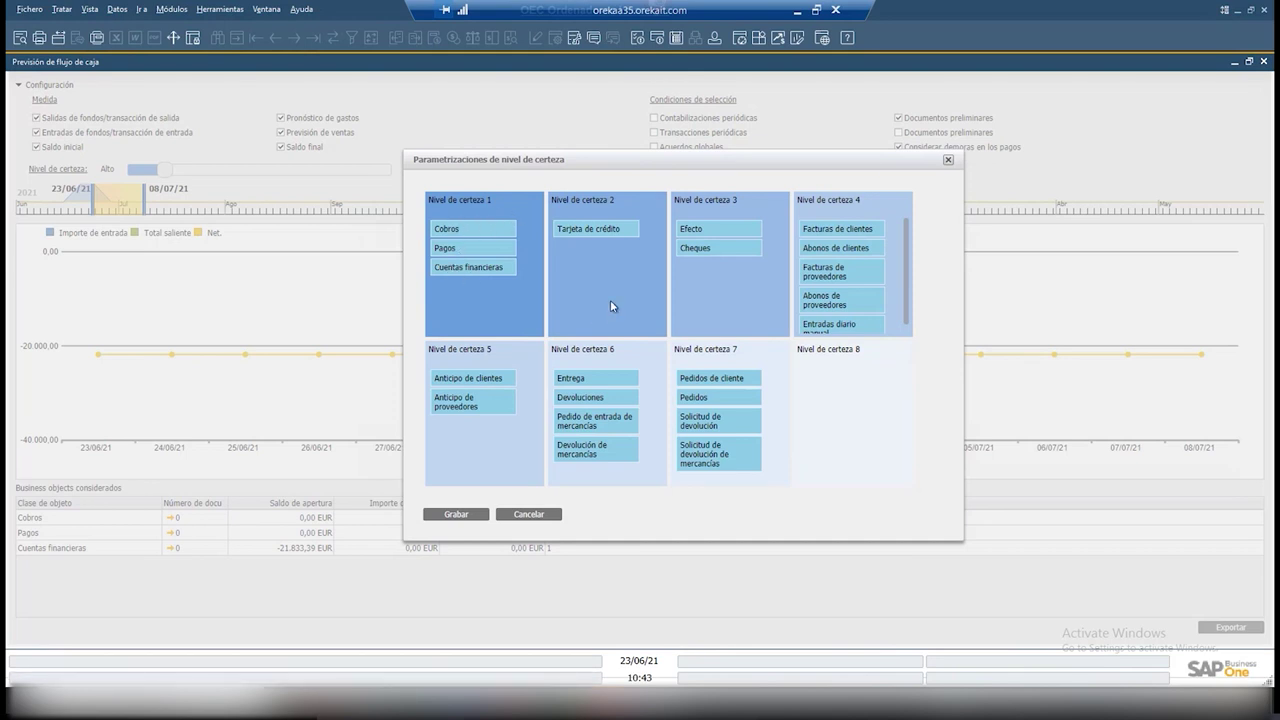
{"action": "left_click_drag", "start_coordinate": [598, 229], "coordinate": [588, 266]}
{"action": "left_click_drag", "start_coordinate": [587, 416], "coordinate": [478, 294]}
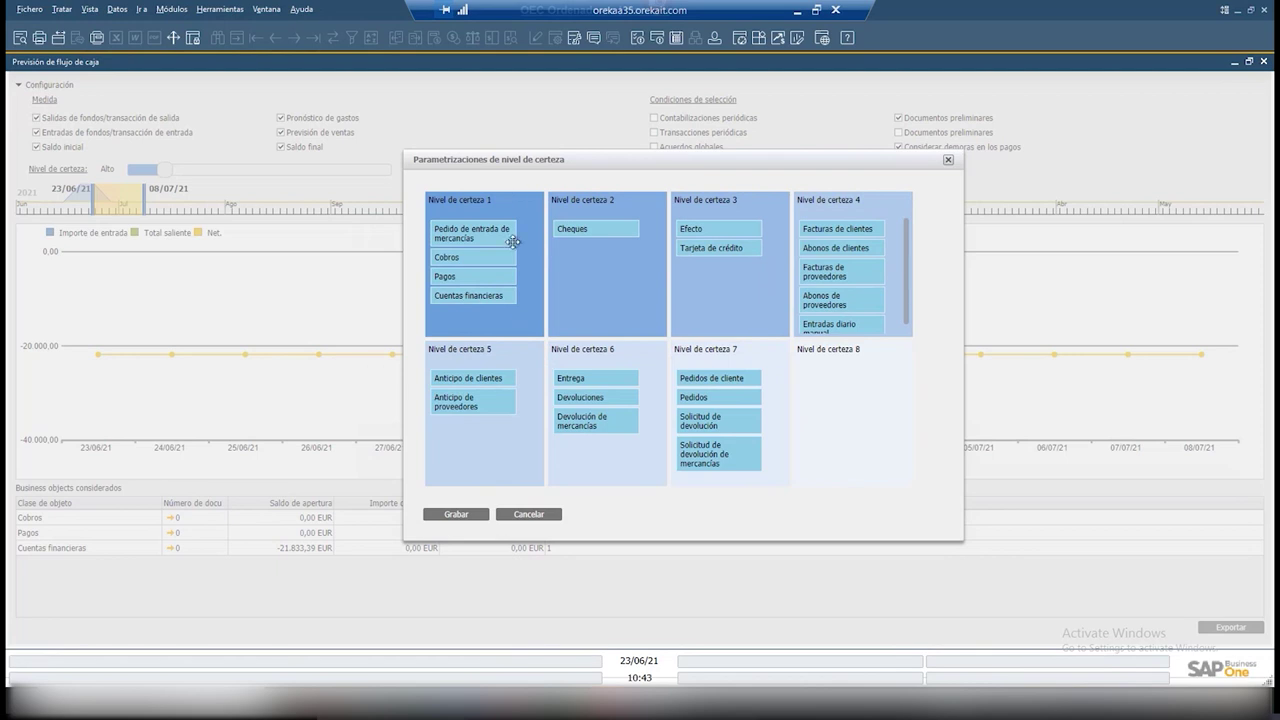
{"action": "left_click_drag", "start_coordinate": [455, 257], "coordinate": [837, 419]}
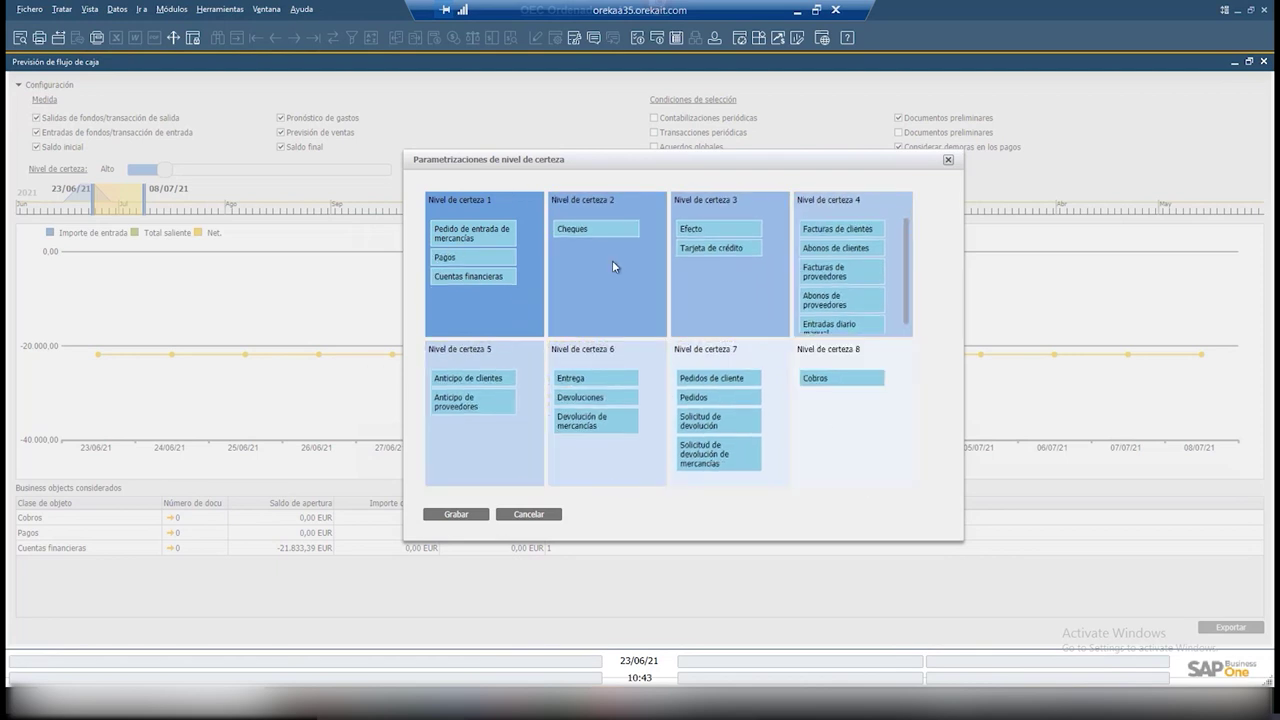
{"action": "left_click_drag", "start_coordinate": [908, 281], "coordinate": [905, 328]}
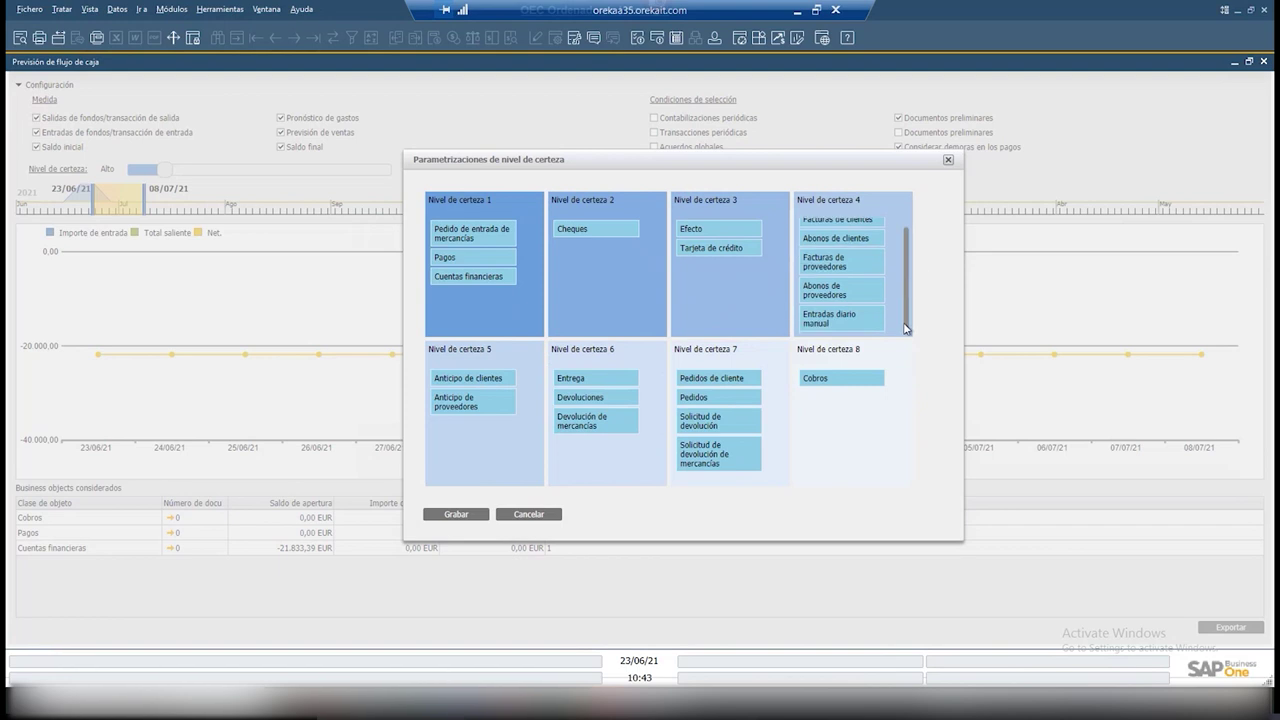
{"action": "left_click", "coordinate": [530, 514]}
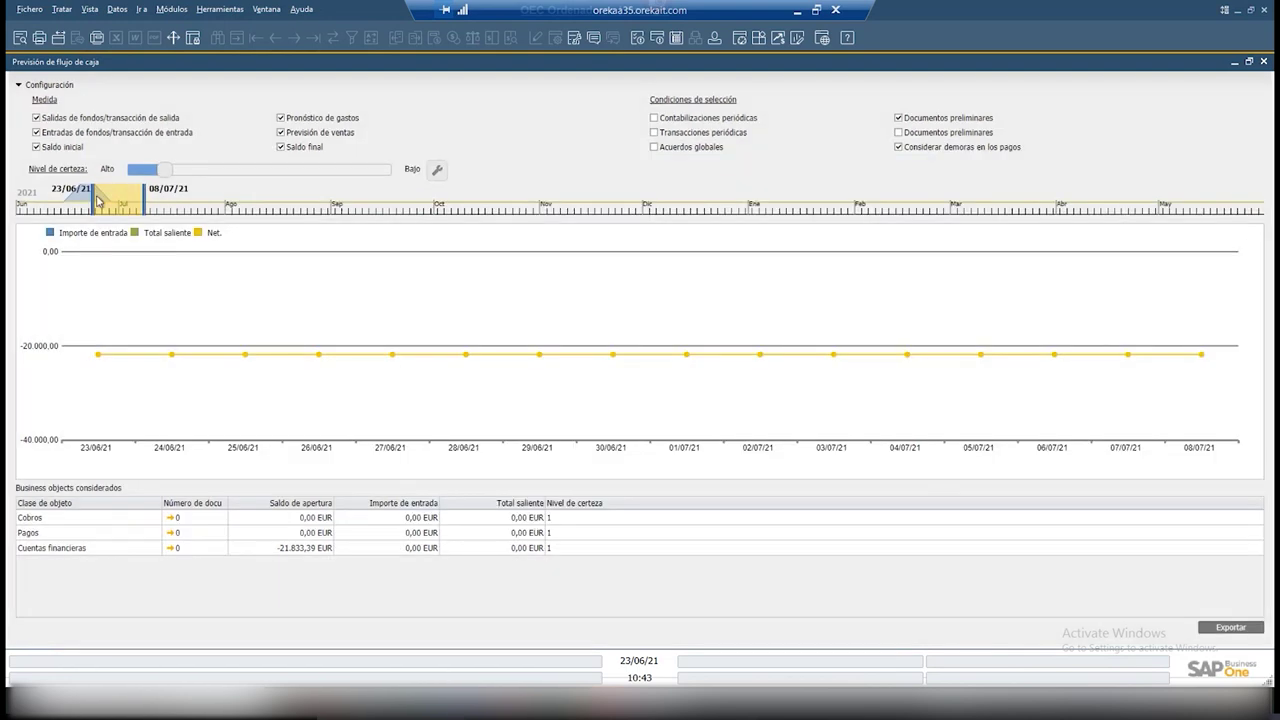
- Move the forecast's start date to 01/06/21 and extend the certainty level to the lowest setting
{"action": "left_click_drag", "start_coordinate": [95, 205], "coordinate": [16, 190]}
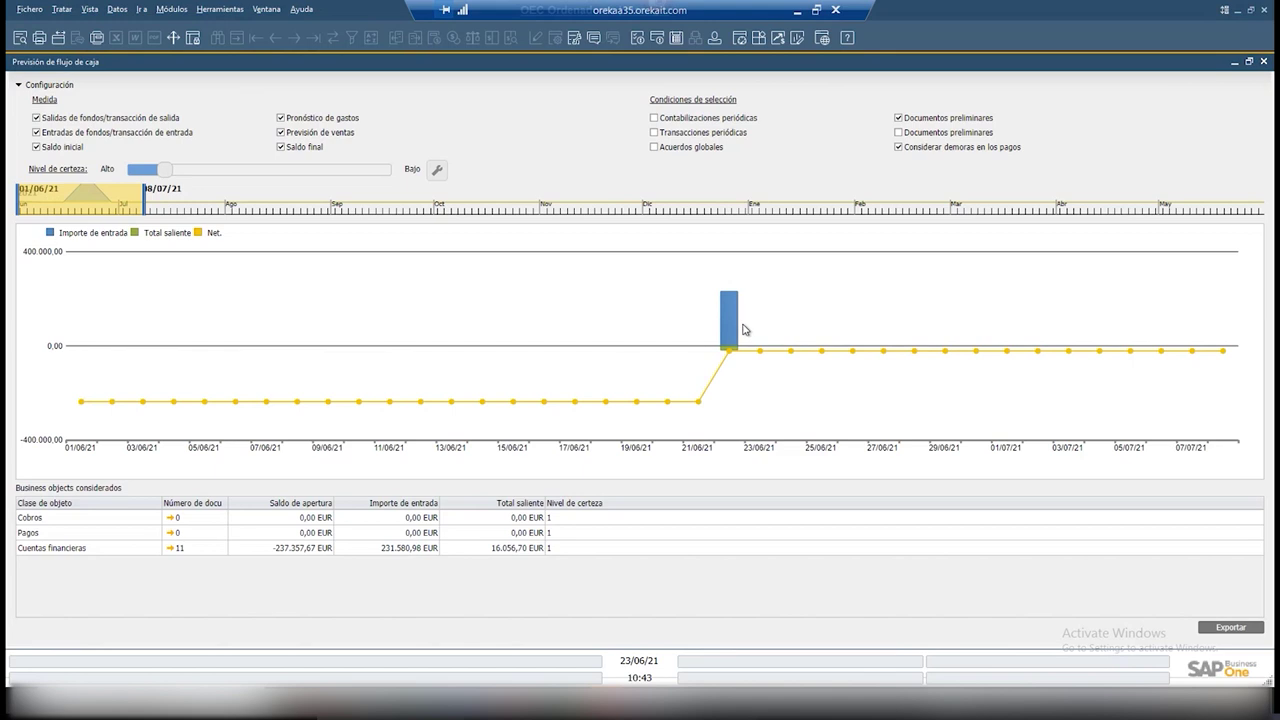
{"action": "mouse_move", "coordinate": [724, 316]}
{"action": "left_click_drag", "start_coordinate": [162, 176], "coordinate": [398, 187]}
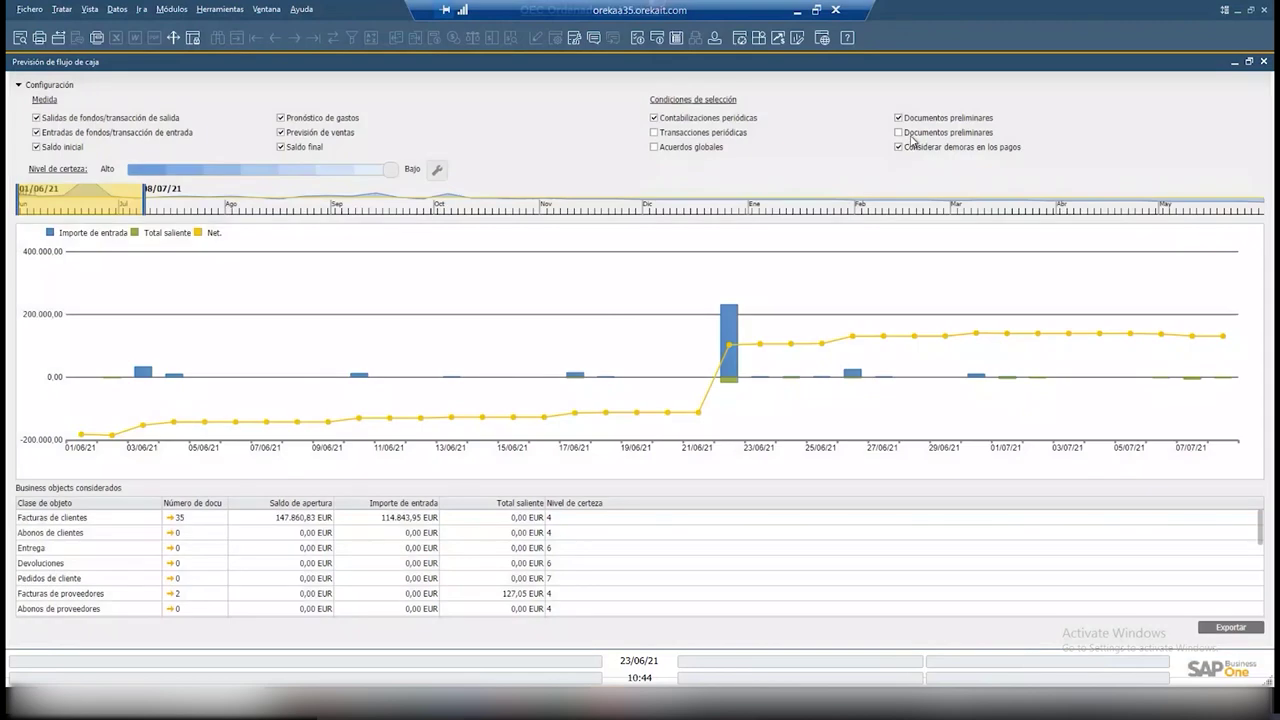
- Enable all remaining selection conditions, including Acuerdos globales and Transacciones periódicas, and extend the forecast's end date to 01/01/22
{"action": "left_click", "coordinate": [654, 147]}
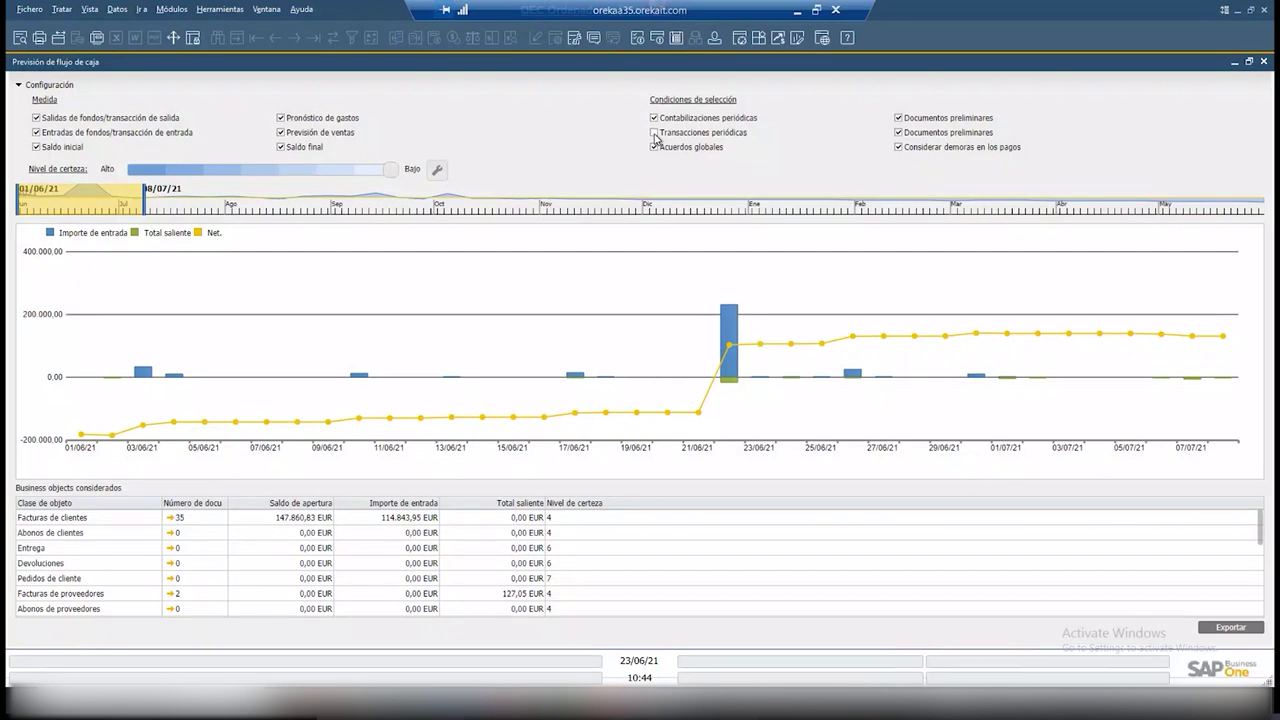
{"action": "left_click", "coordinate": [655, 134]}
{"action": "left_click_drag", "start_coordinate": [145, 203], "coordinate": [332, 222]}
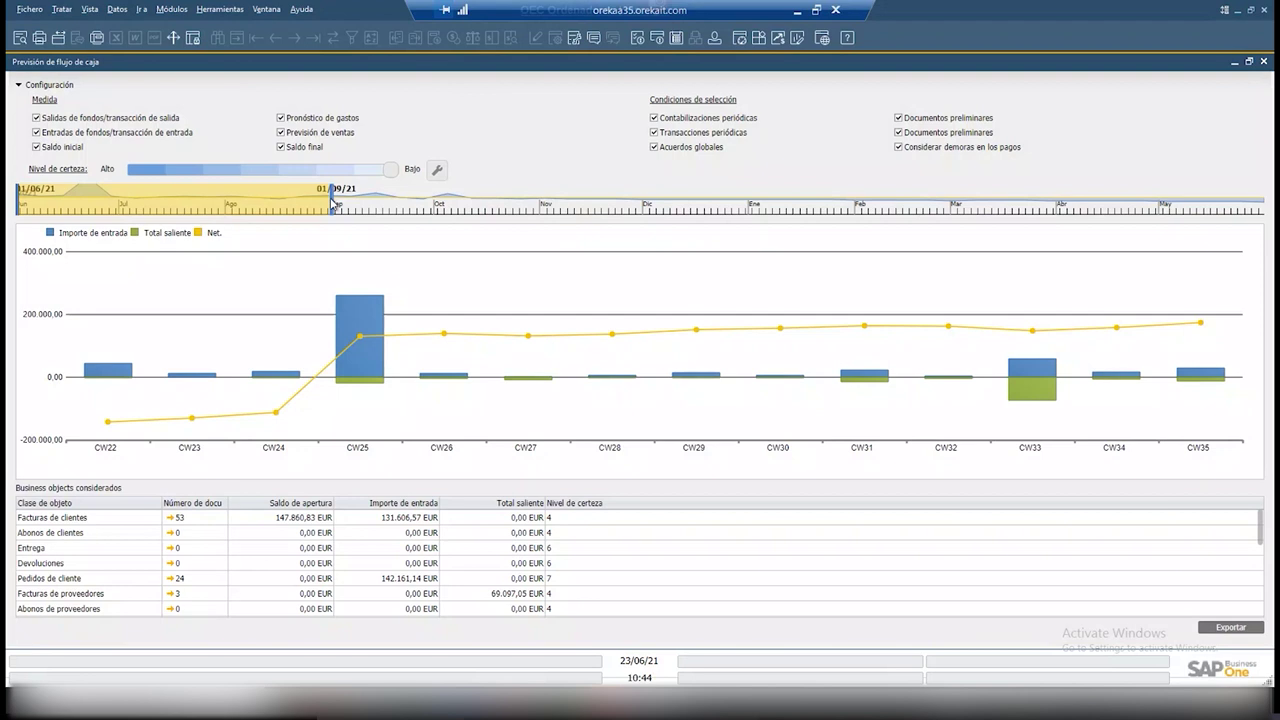
{"action": "left_click_drag", "start_coordinate": [331, 199], "coordinate": [746, 214]}
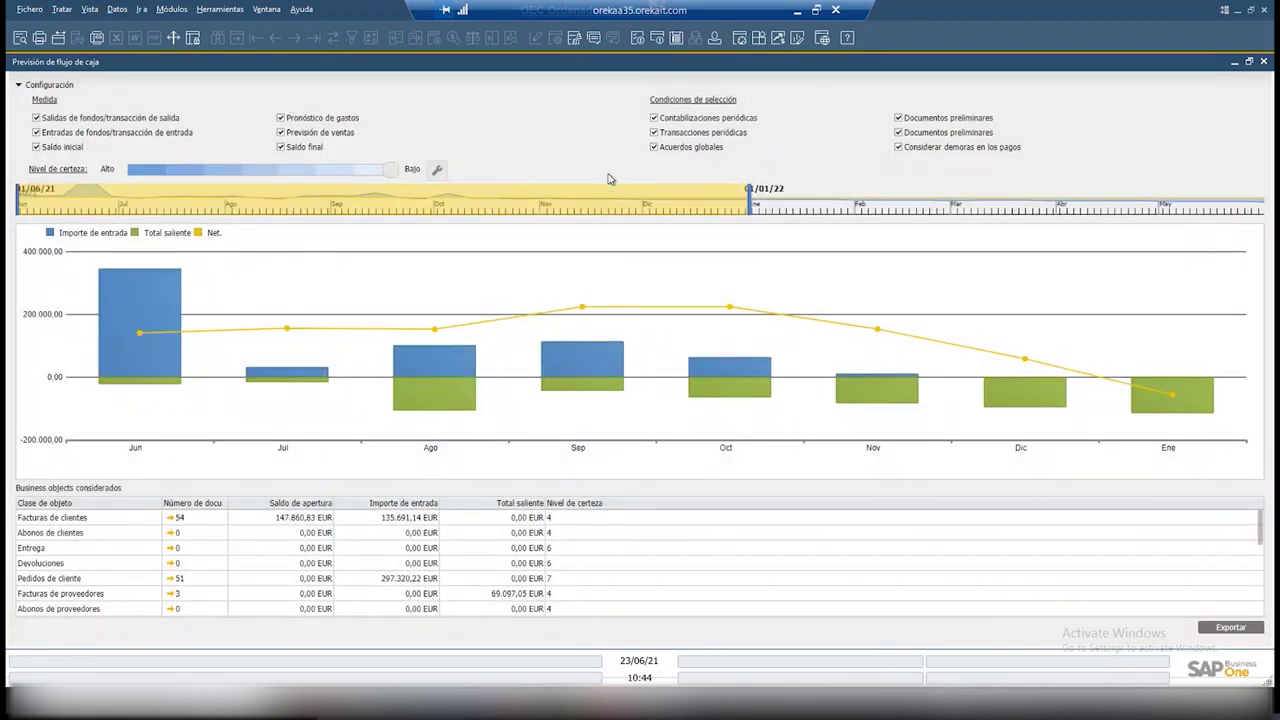
- Open the detailed document information behind June's chart bar and review its full list of documents
{"action": "mouse_move", "coordinate": [1150, 376]}
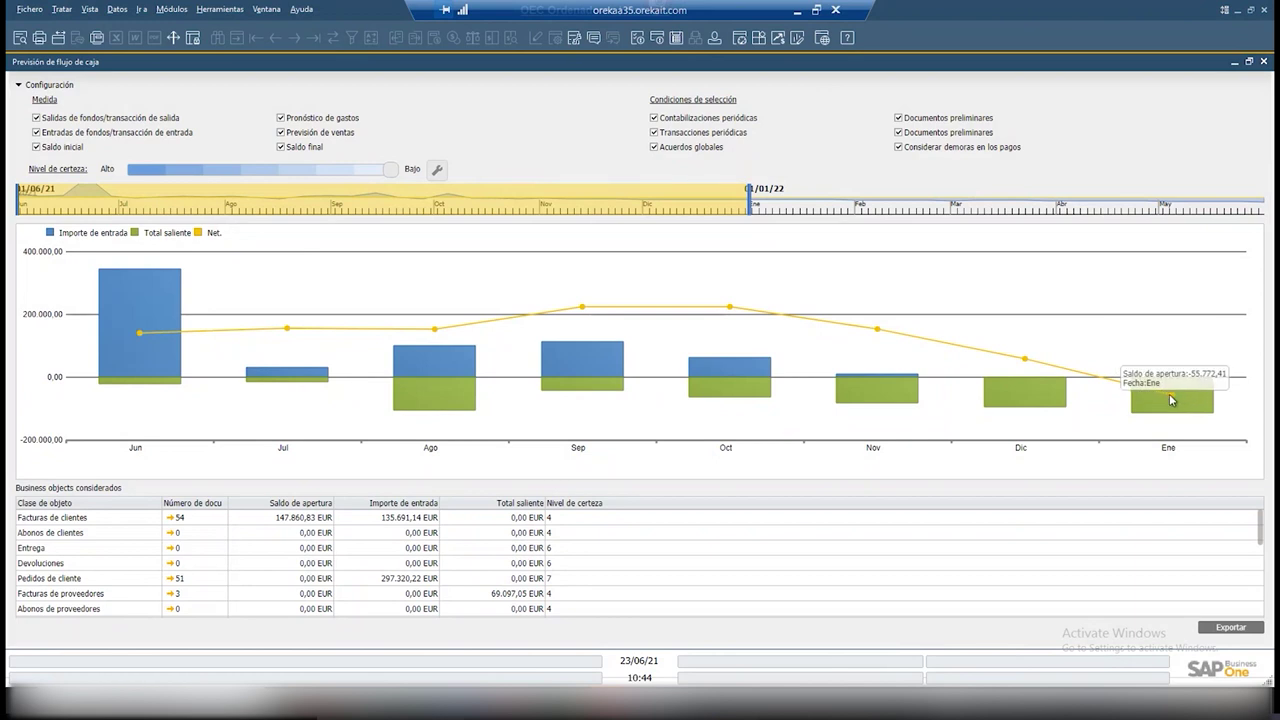
{"action": "mouse_move", "coordinate": [1177, 401]}
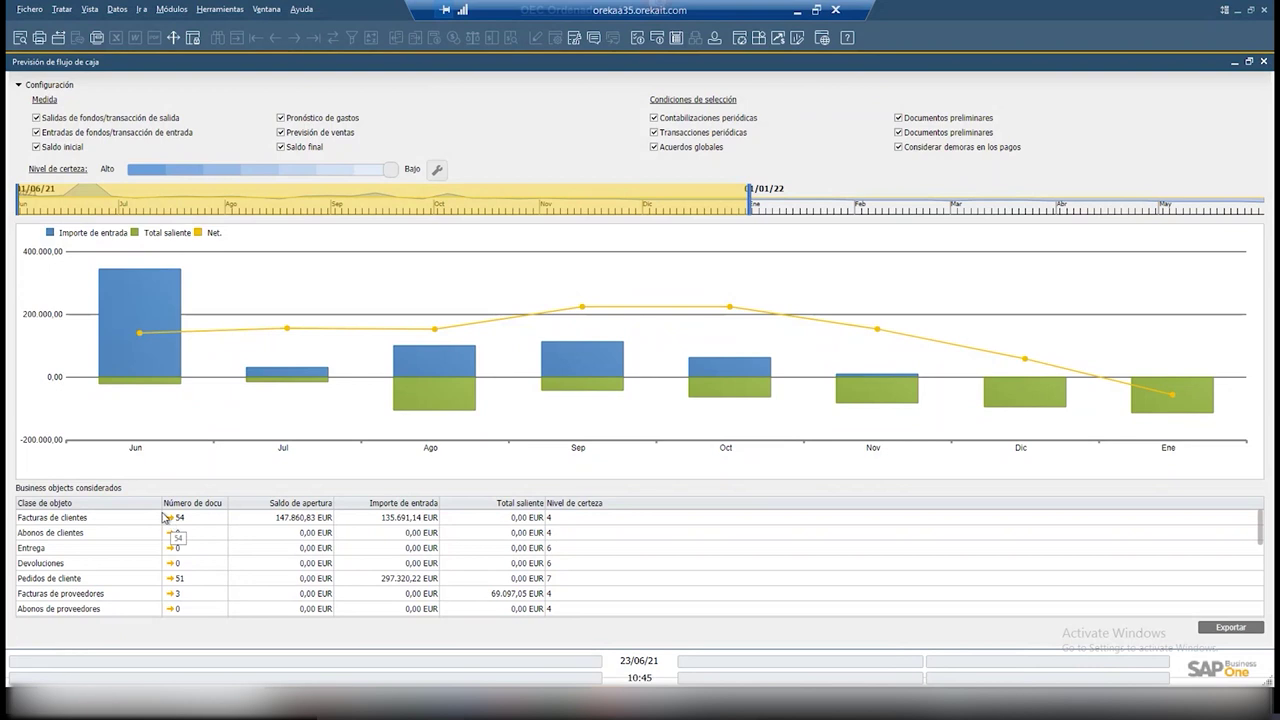
{"action": "mouse_move", "coordinate": [135, 309]}
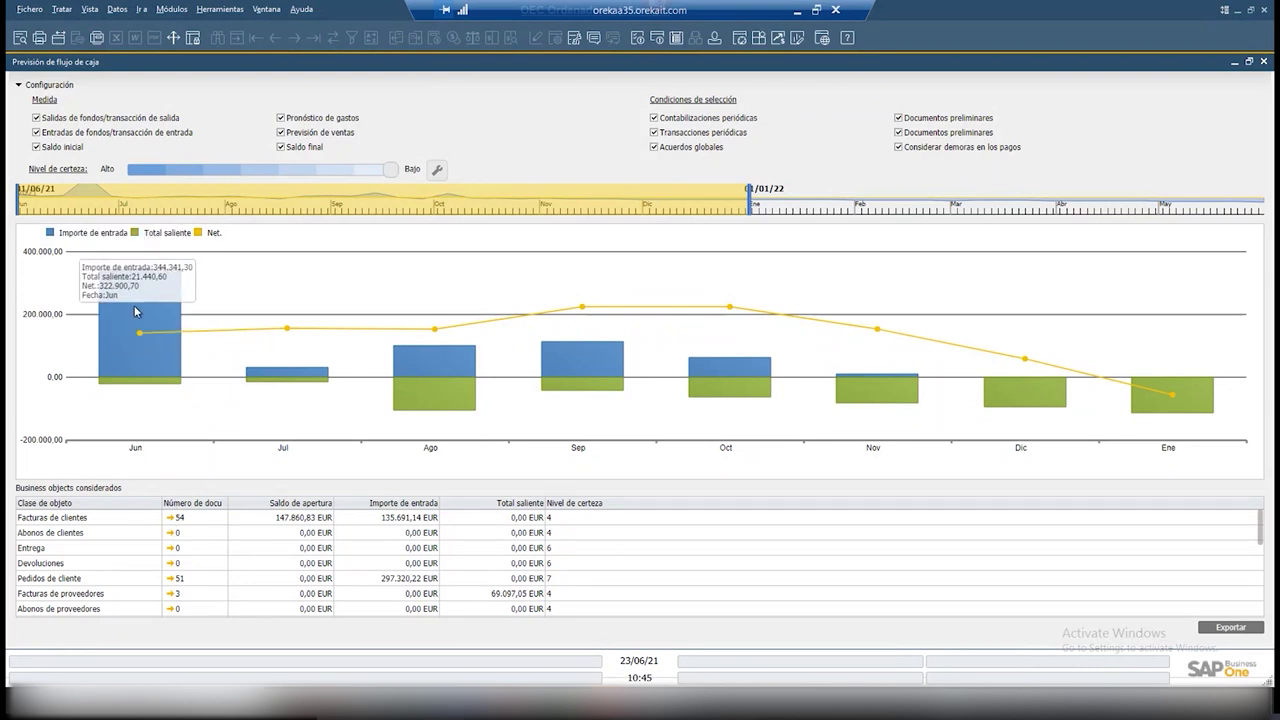
{"action": "double_click", "coordinate": [135, 311]}
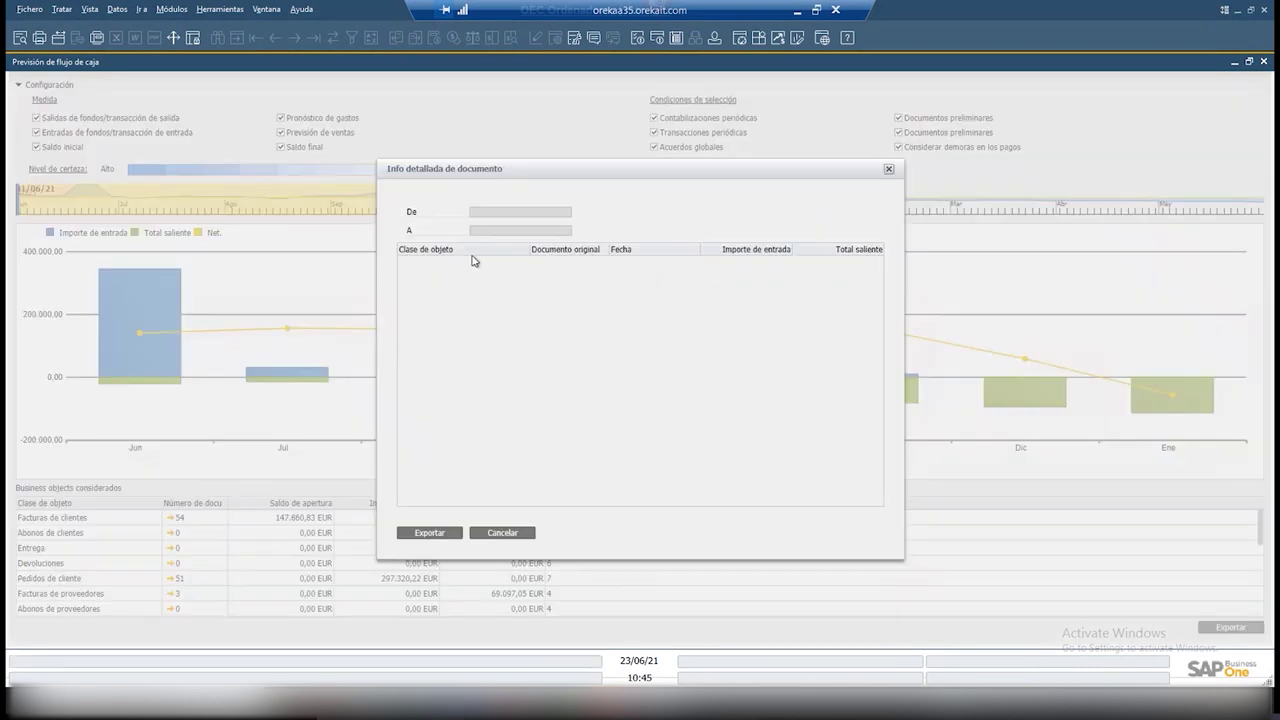
{"action": "scroll", "coordinate": [591, 323], "scroll_direction": "down", "scroll_amount": 5}
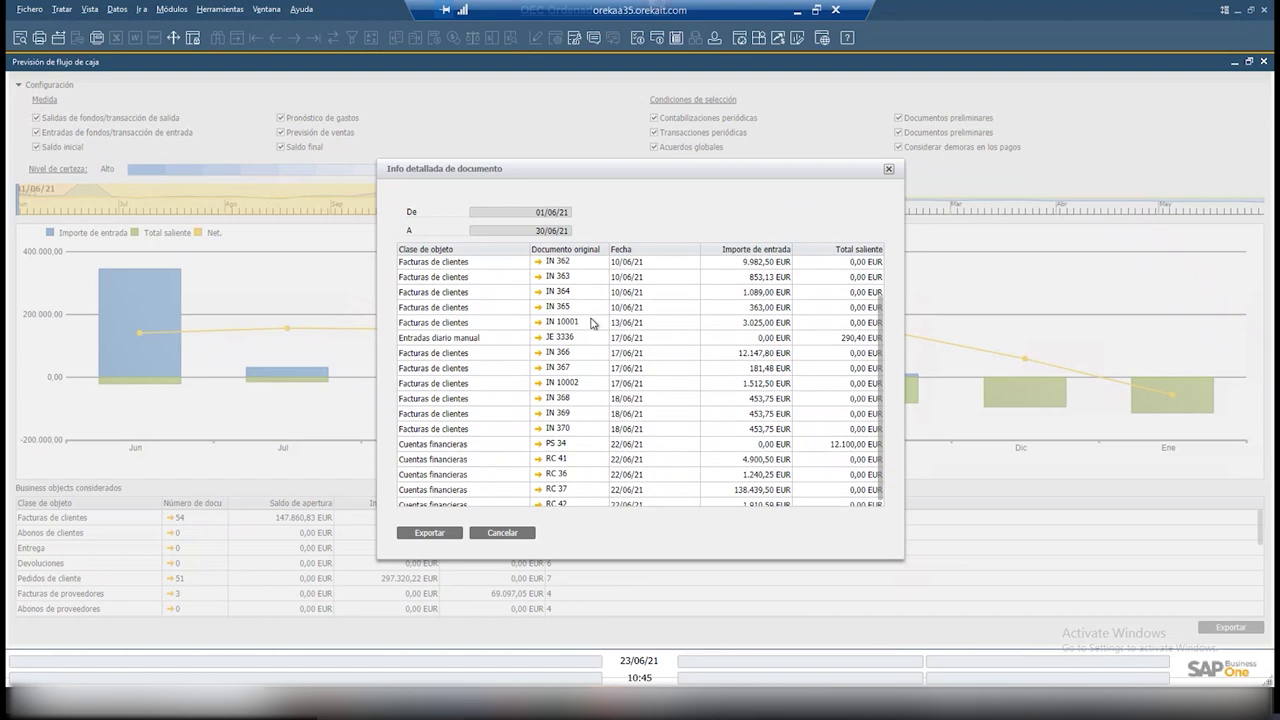
{"action": "scroll", "coordinate": [591, 323], "scroll_direction": "down", "scroll_amount": 3}
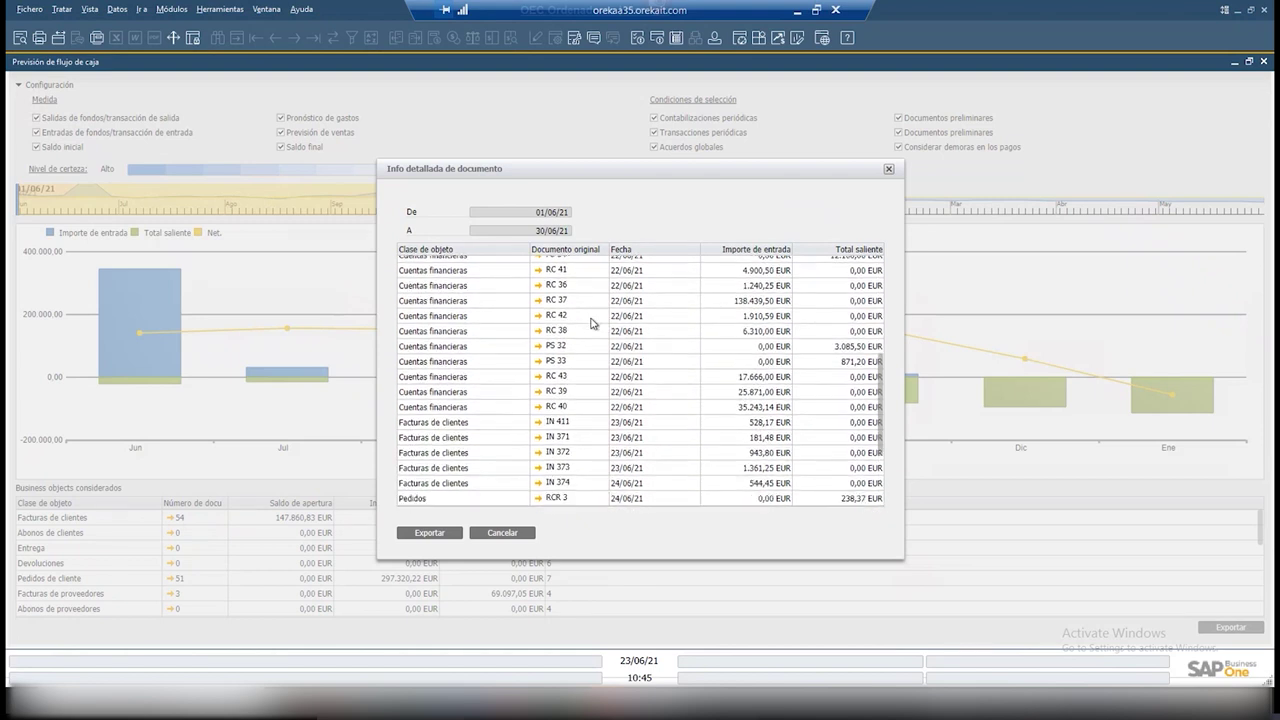
{"action": "scroll", "coordinate": [591, 323], "scroll_direction": "down", "scroll_amount": 3}
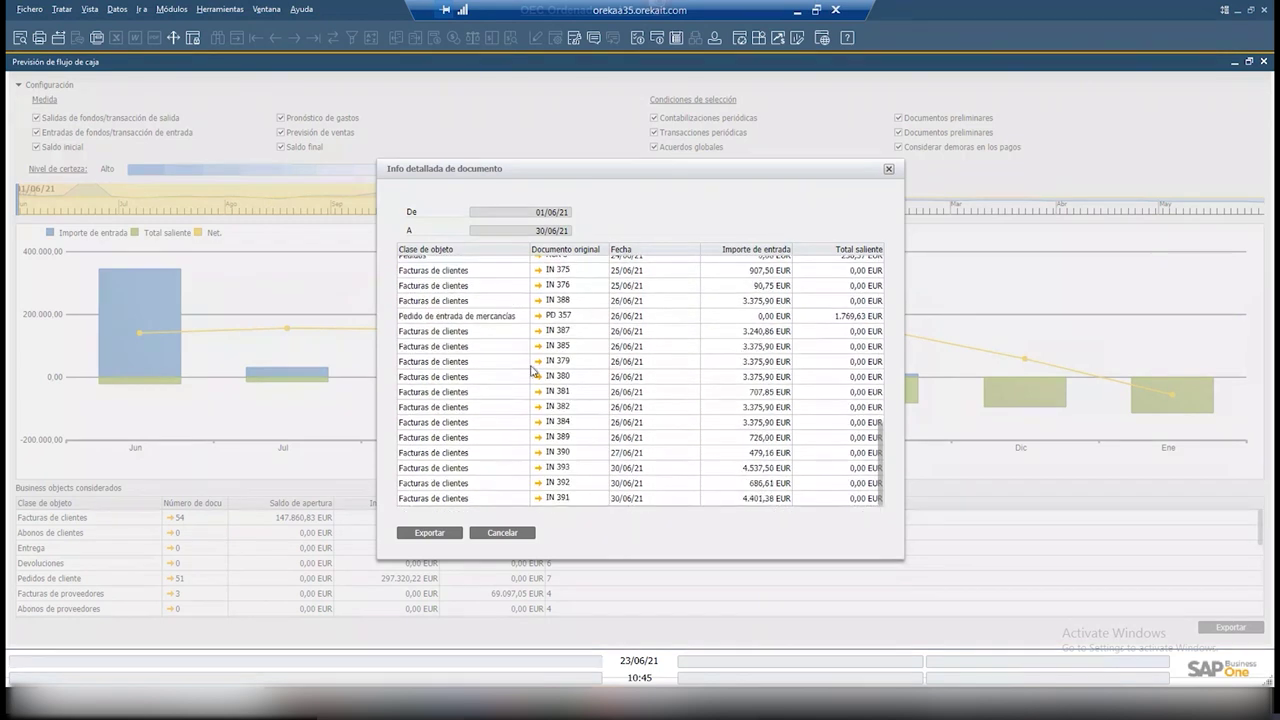
{"action": "scroll", "coordinate": [533, 373], "scroll_direction": "up", "scroll_amount": 10}
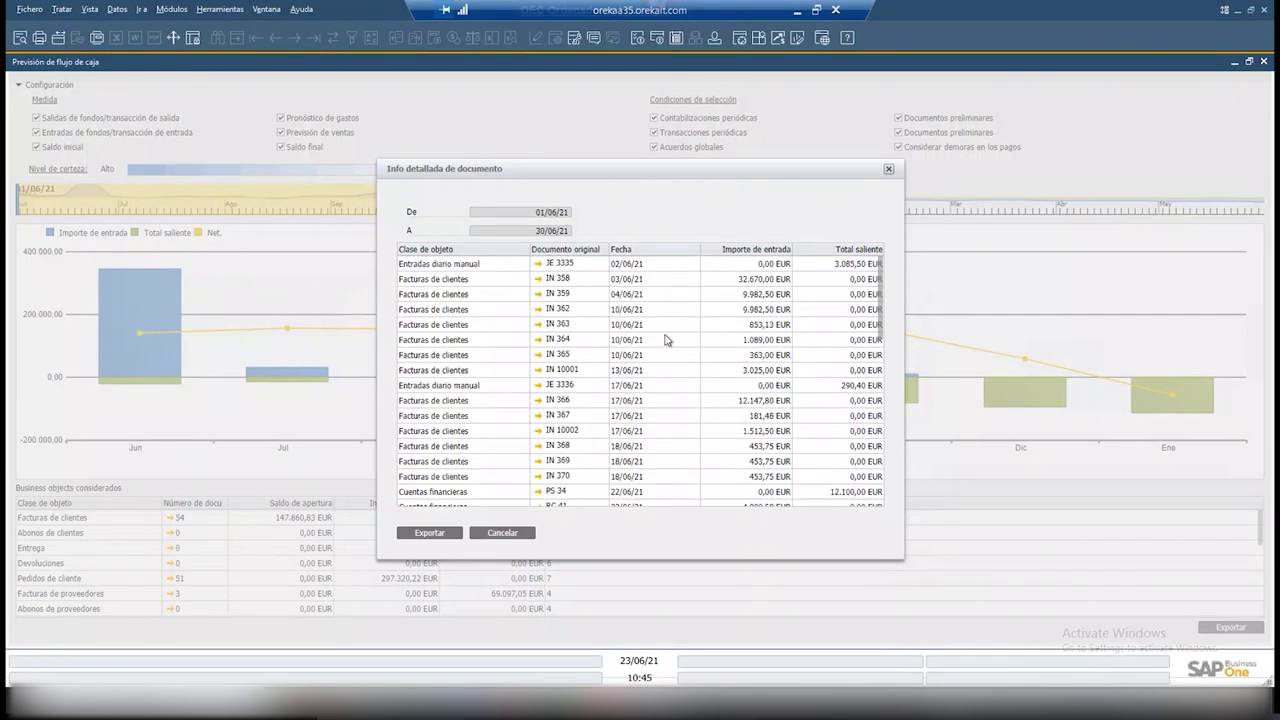
- View the manual journal entry dated 02/06/21 from June's document list in a maximized window and close it
{"action": "left_click", "coordinate": [530, 324]}
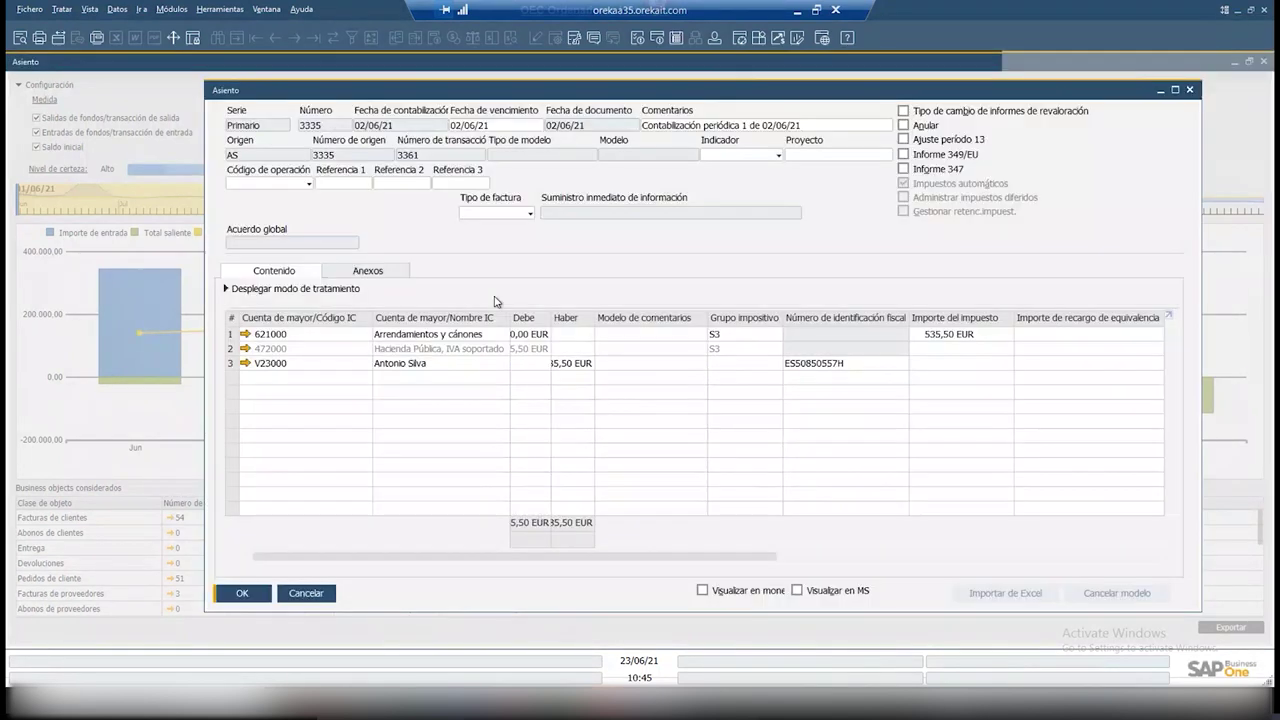
{"action": "left_click", "coordinate": [1175, 89]}
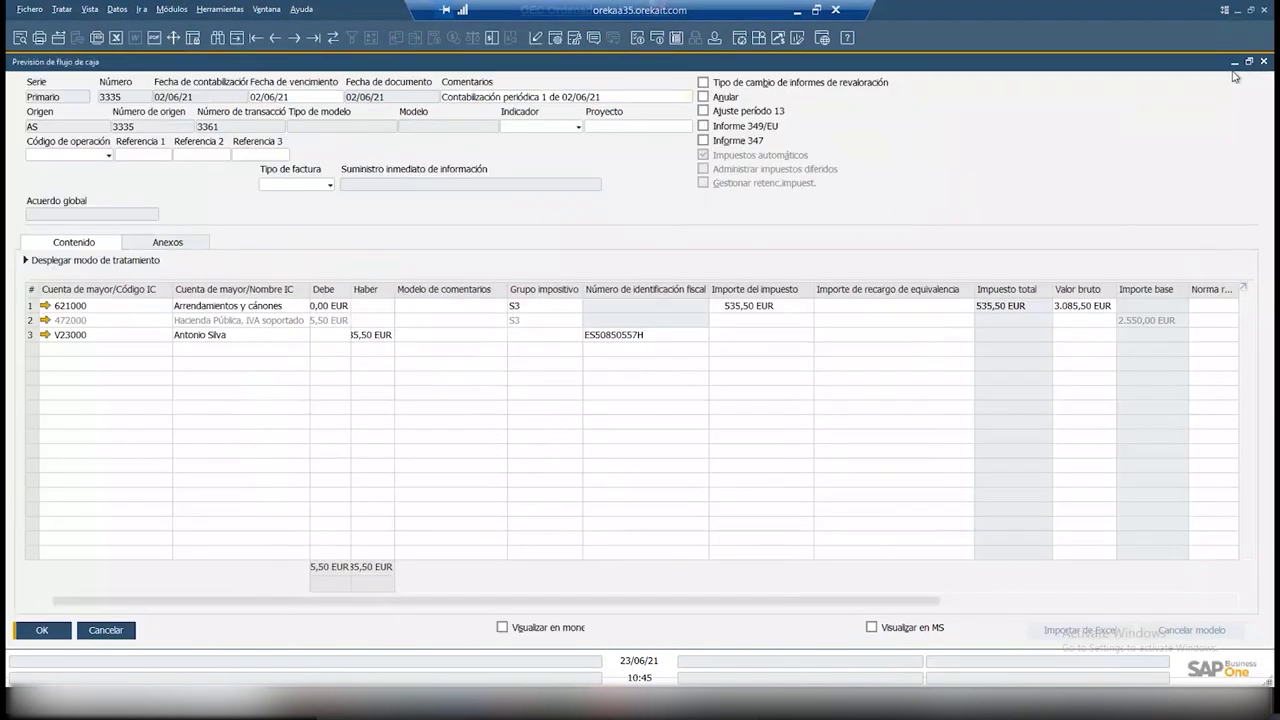
{"action": "key", "text": "Escape"}
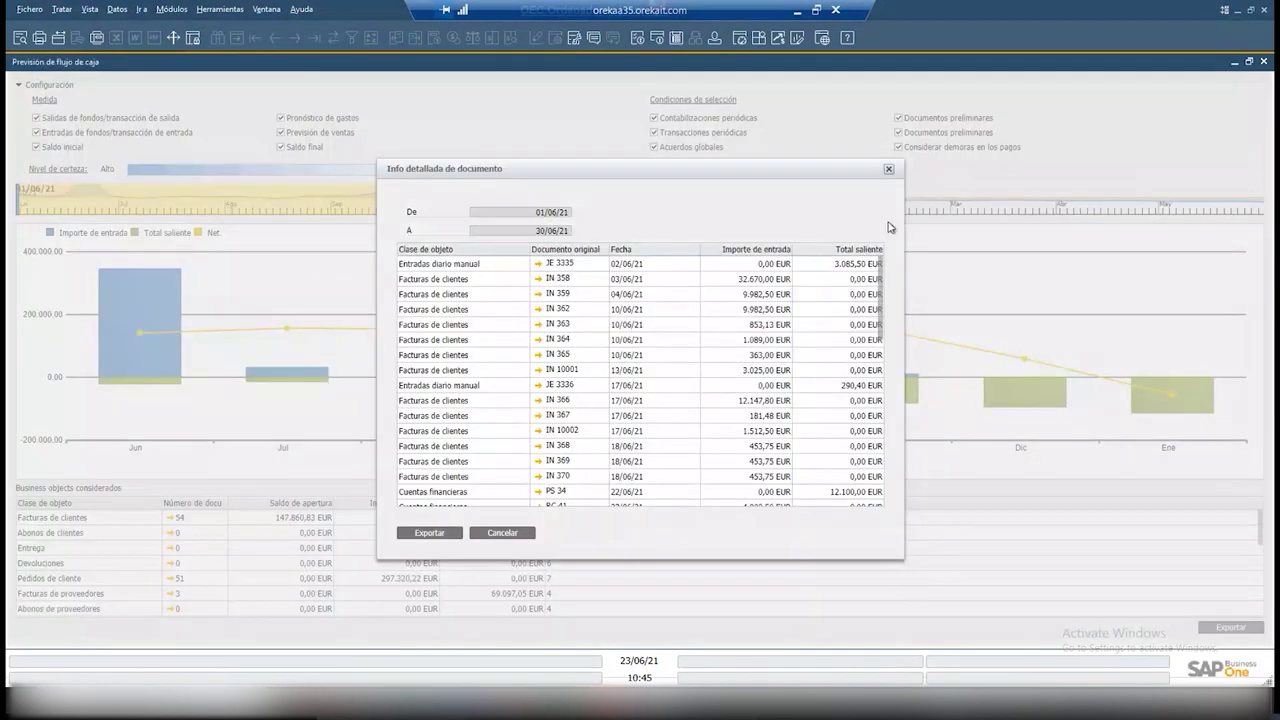
- Leave June's document details, cancel the forecast's Excel export as cff_overview and close the cash flow forecast
{"action": "key", "text": "Escape"}
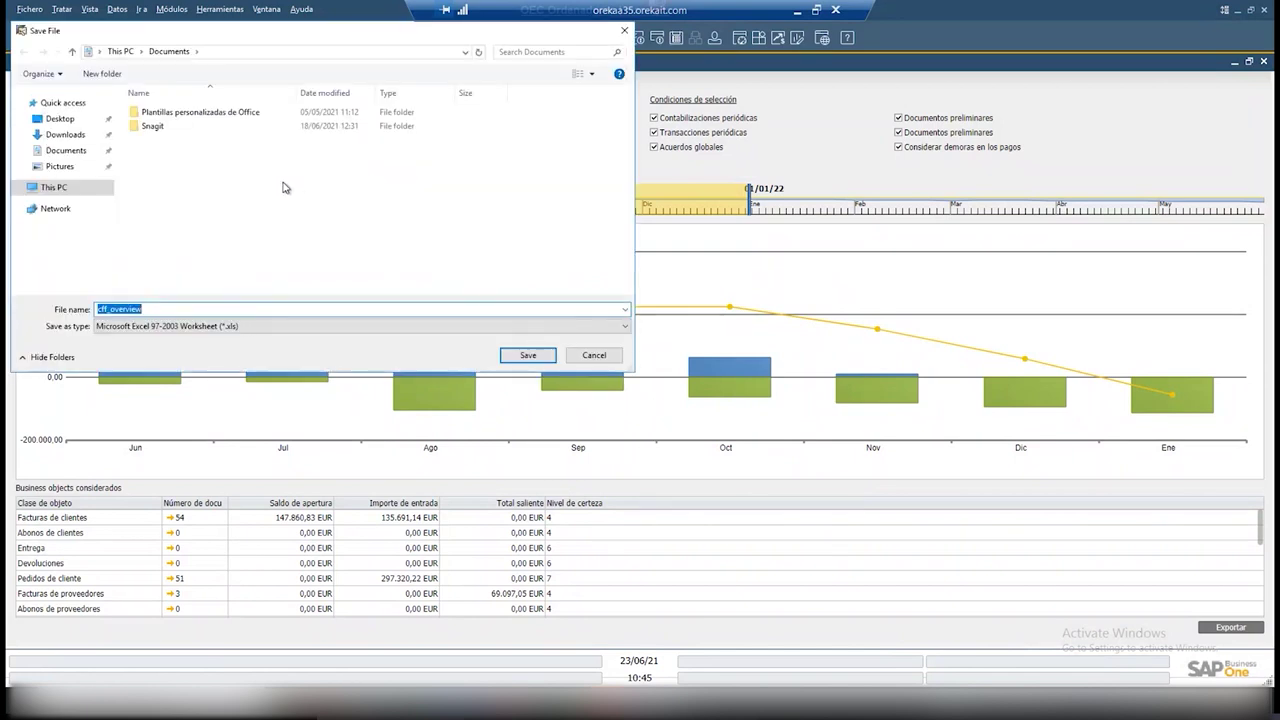
{"action": "left_click", "coordinate": [625, 33]}
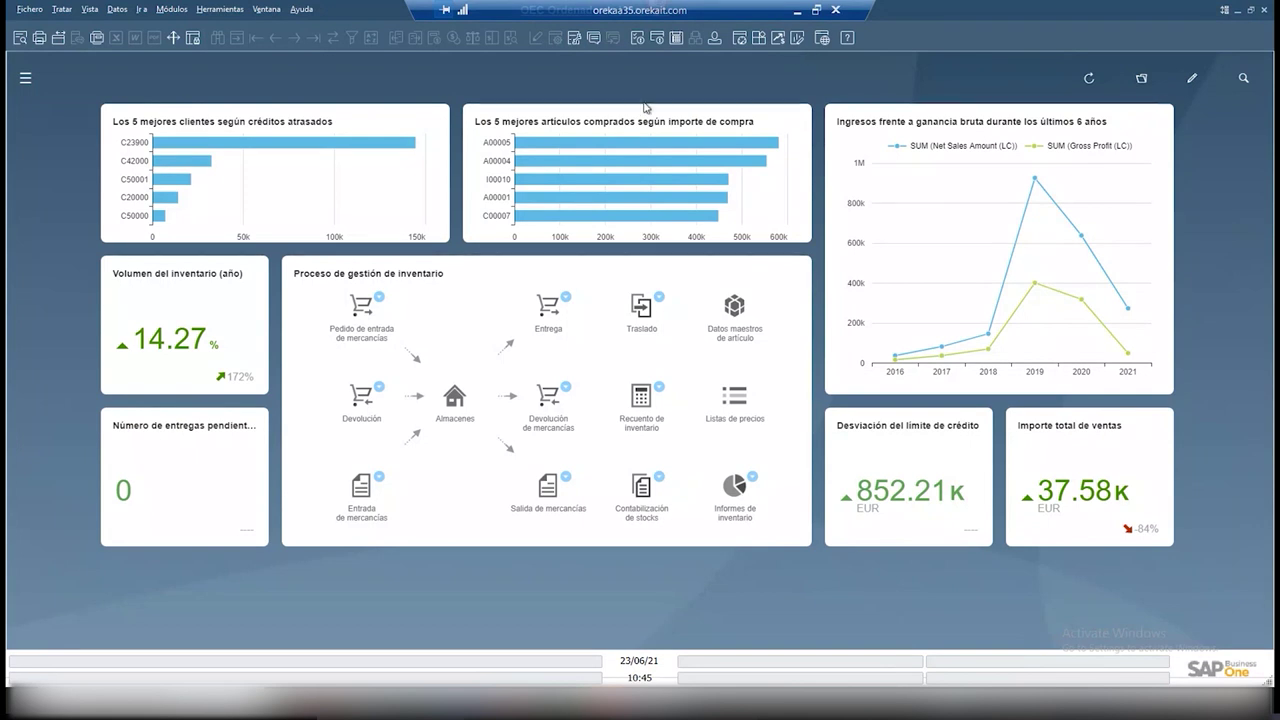
- Show the module list and open Pronósticos under Planificación de necesidades
{"action": "left_click", "coordinate": [25, 77]}
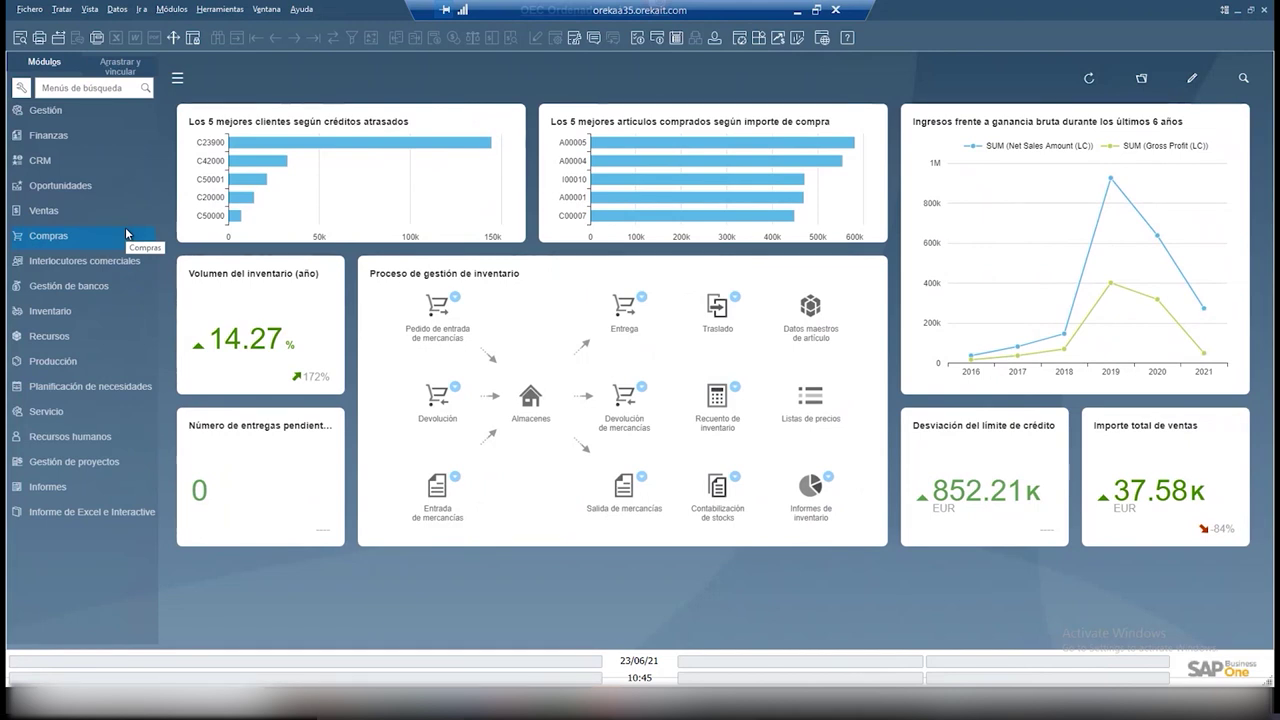
{"action": "left_click", "coordinate": [124, 336]}
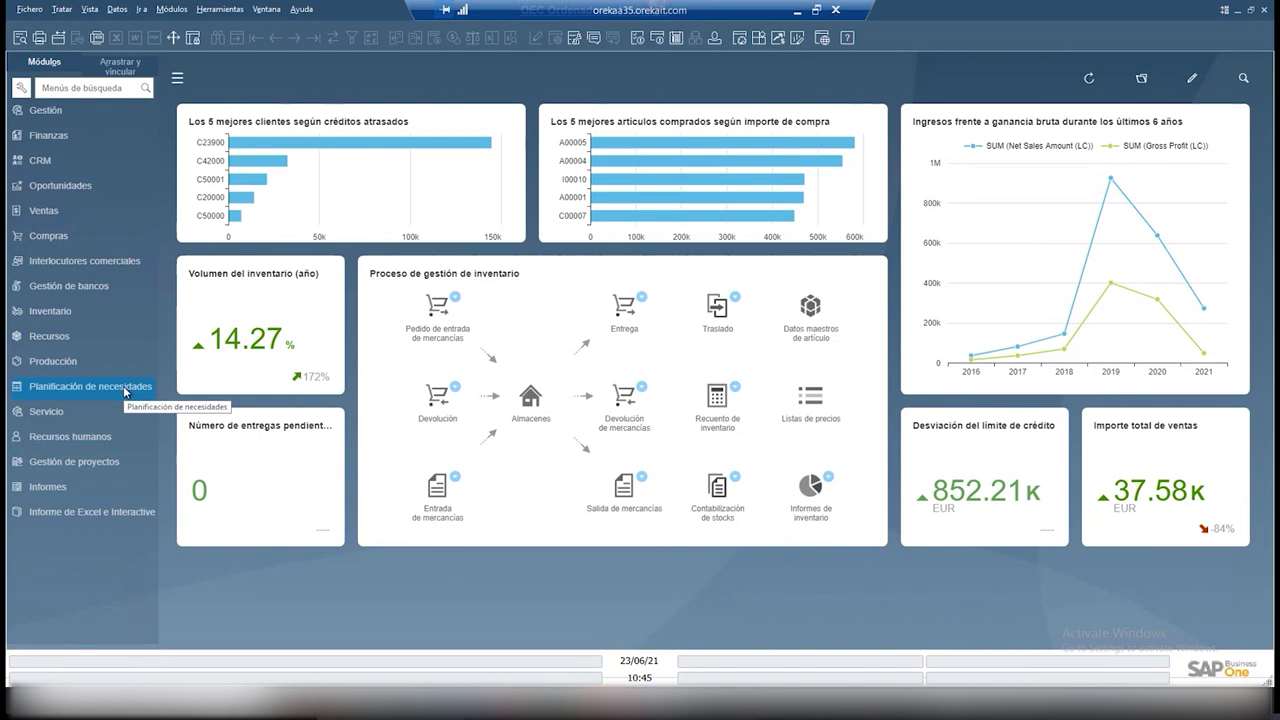
{"action": "left_click", "coordinate": [127, 388]}
{"action": "left_click", "coordinate": [75, 416]}
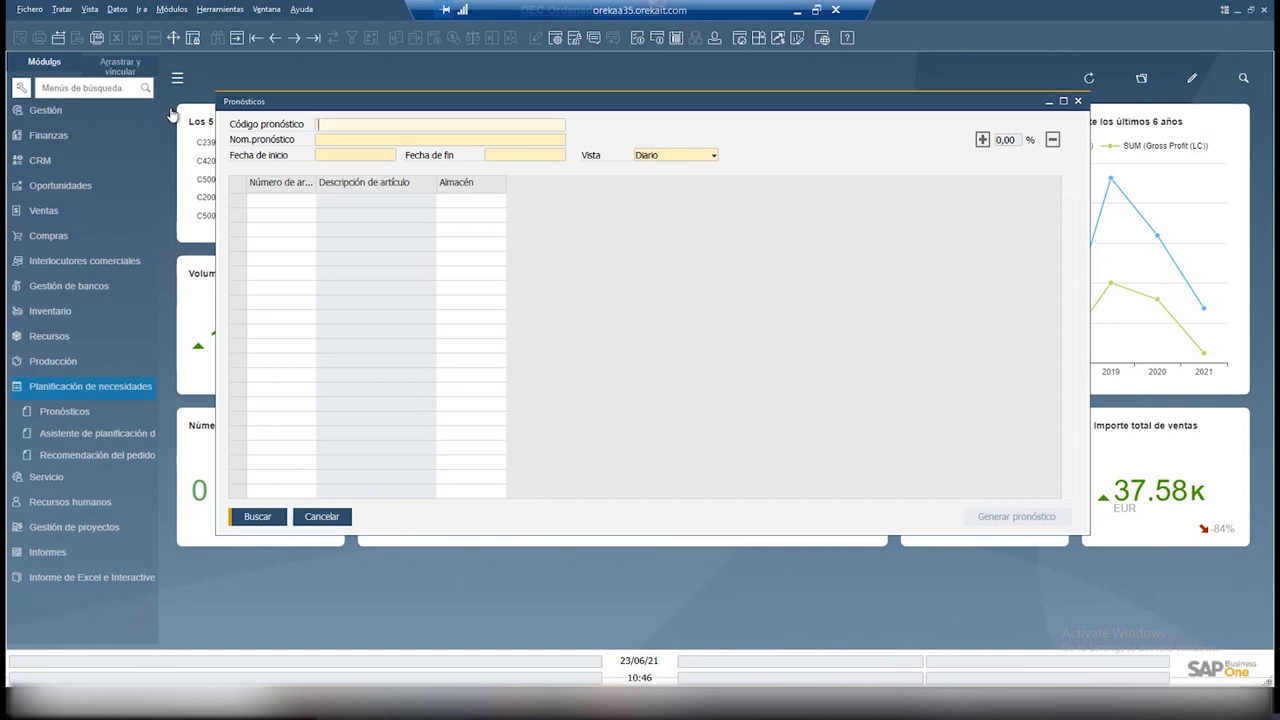
- Start a new forecast with the code Demo2 and the name Pron demos
{"action": "left_click", "coordinate": [238, 39]}
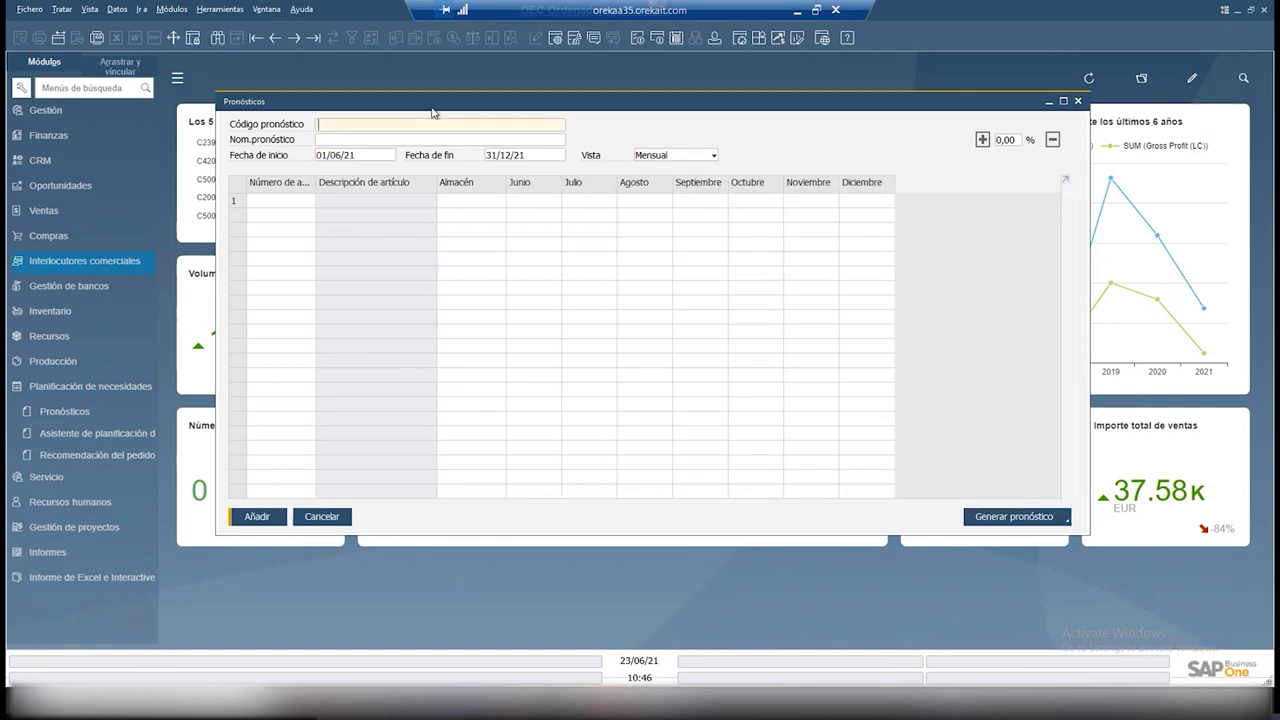
{"action": "type", "text": "Dem"}
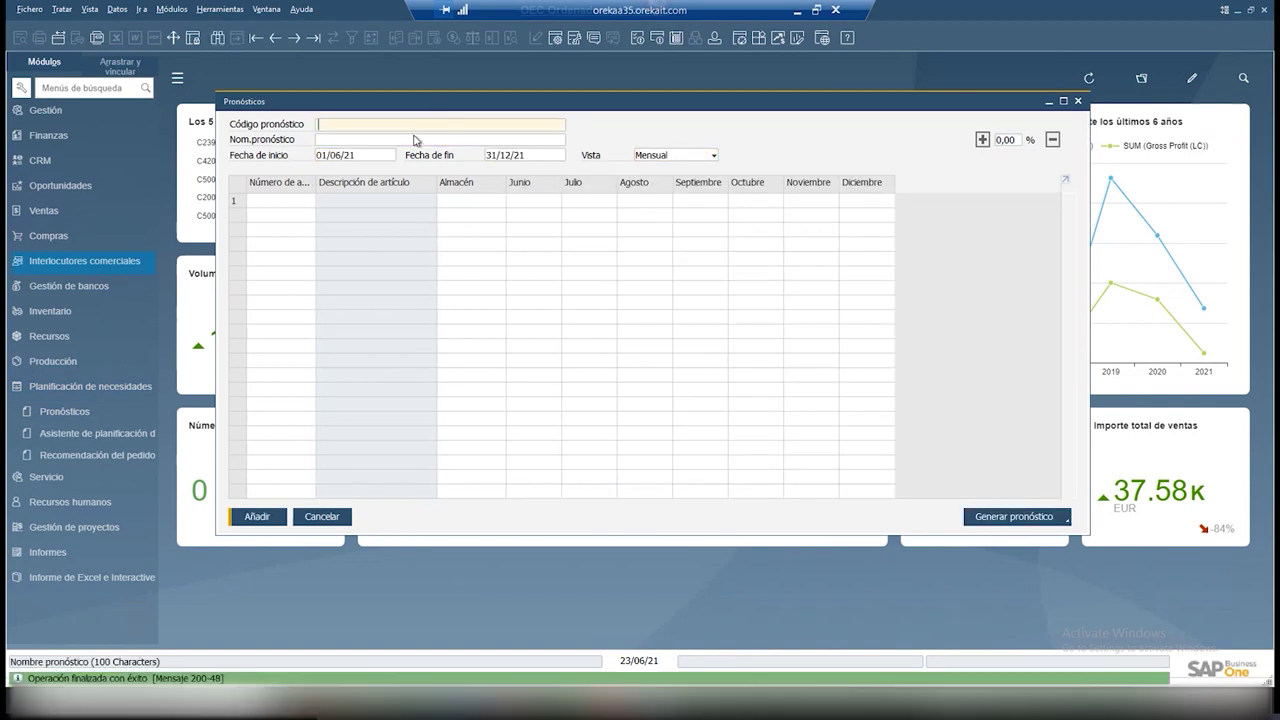
{"action": "type", "text": "o2"}
{"action": "key", "text": "Tab"}
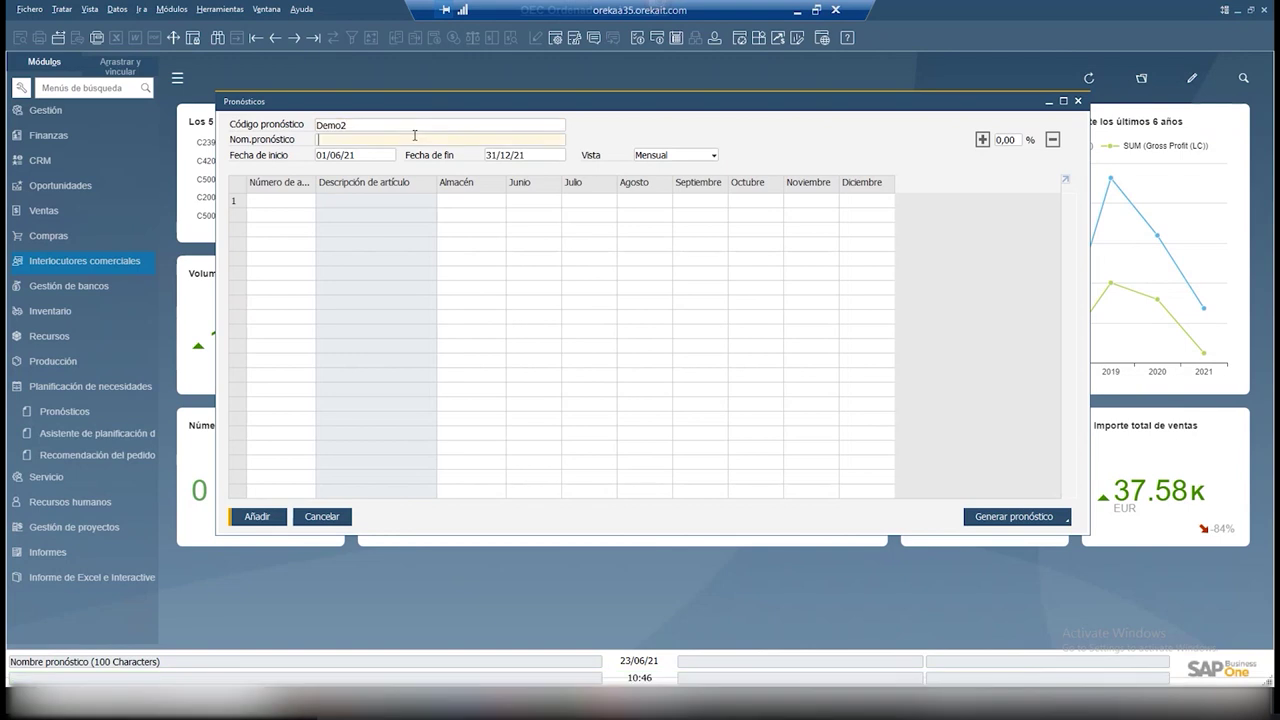
{"action": "type", "text": "Pron demos"}
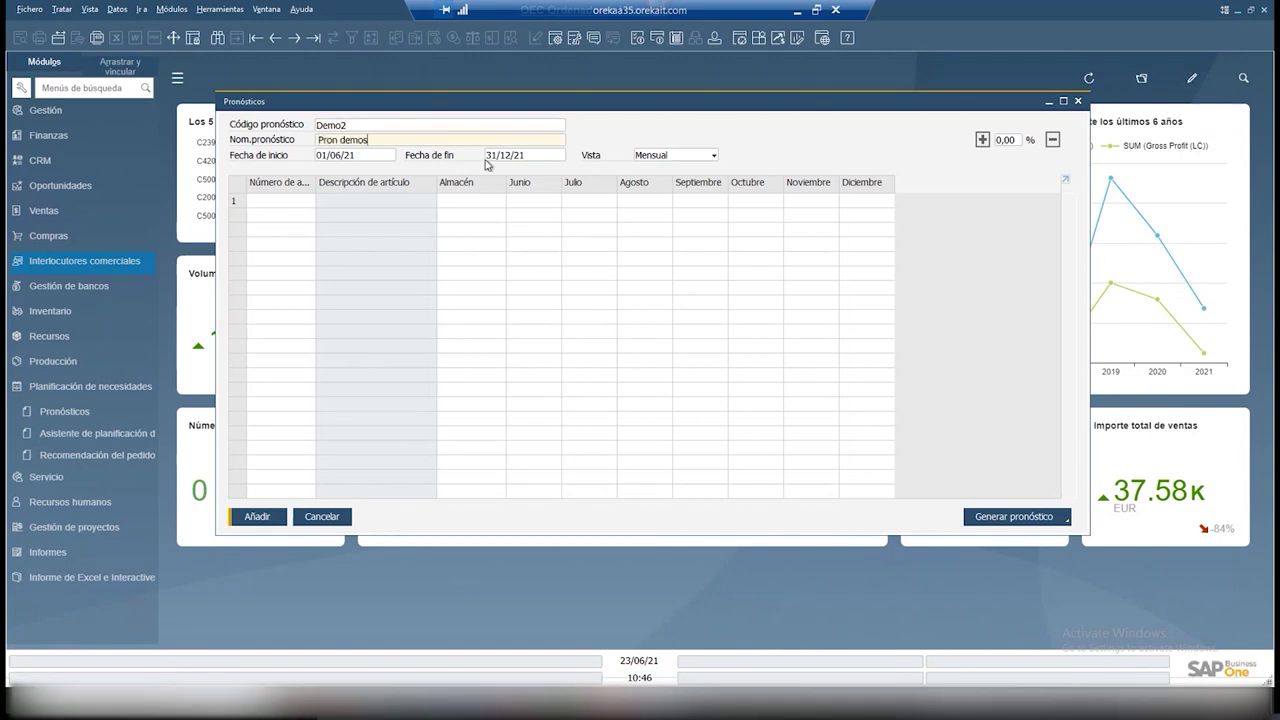
{"action": "key", "text": "Tab"}
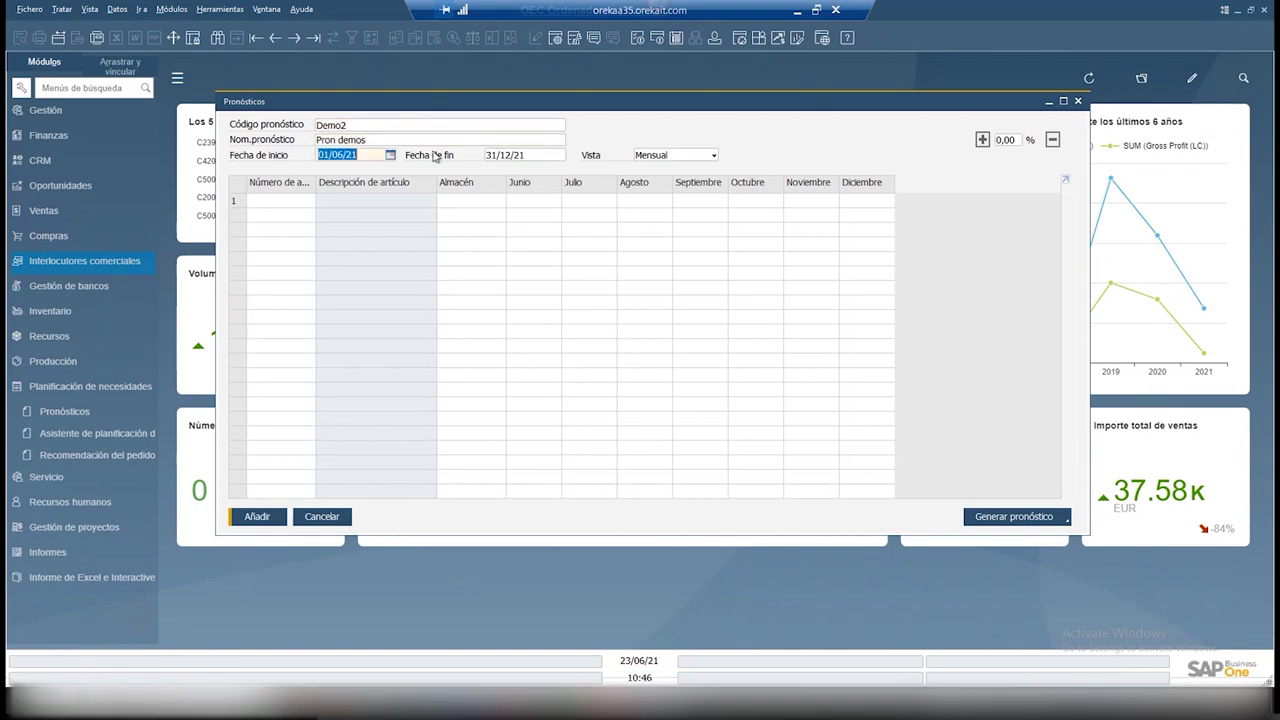
- Set the forecast's end date to 31/07/21 and choose the Mensual view
{"action": "key", "text": "Tab"}
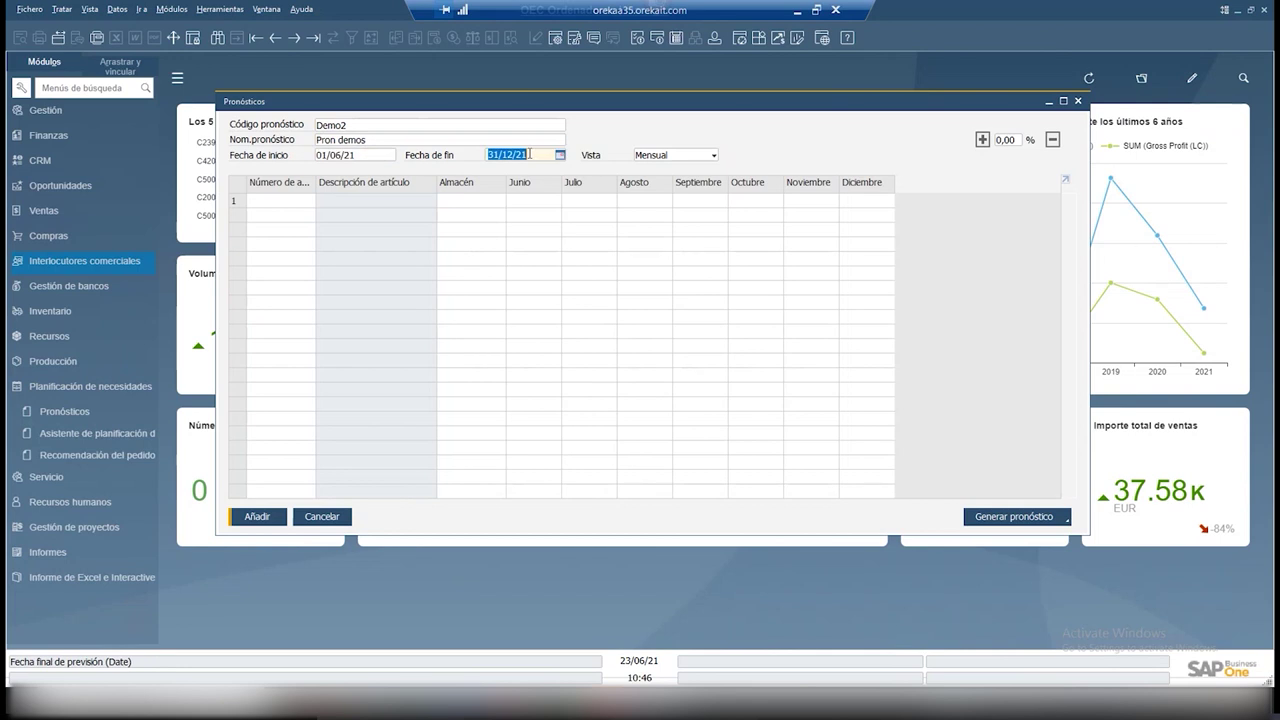
{"action": "type", "text": "31/"}
{"action": "type", "text": "0"}
{"action": "type", "text": "7/21"}
{"action": "key", "text": "Tab"}
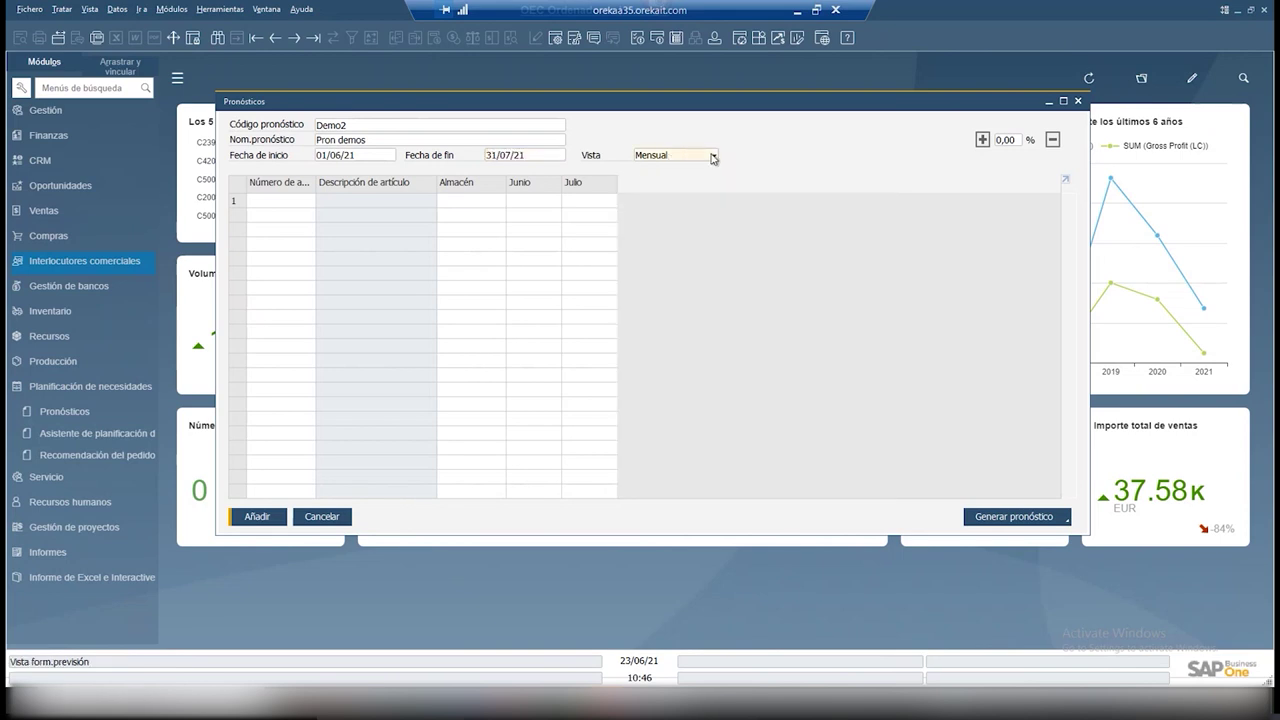
{"action": "left_click", "coordinate": [714, 156]}
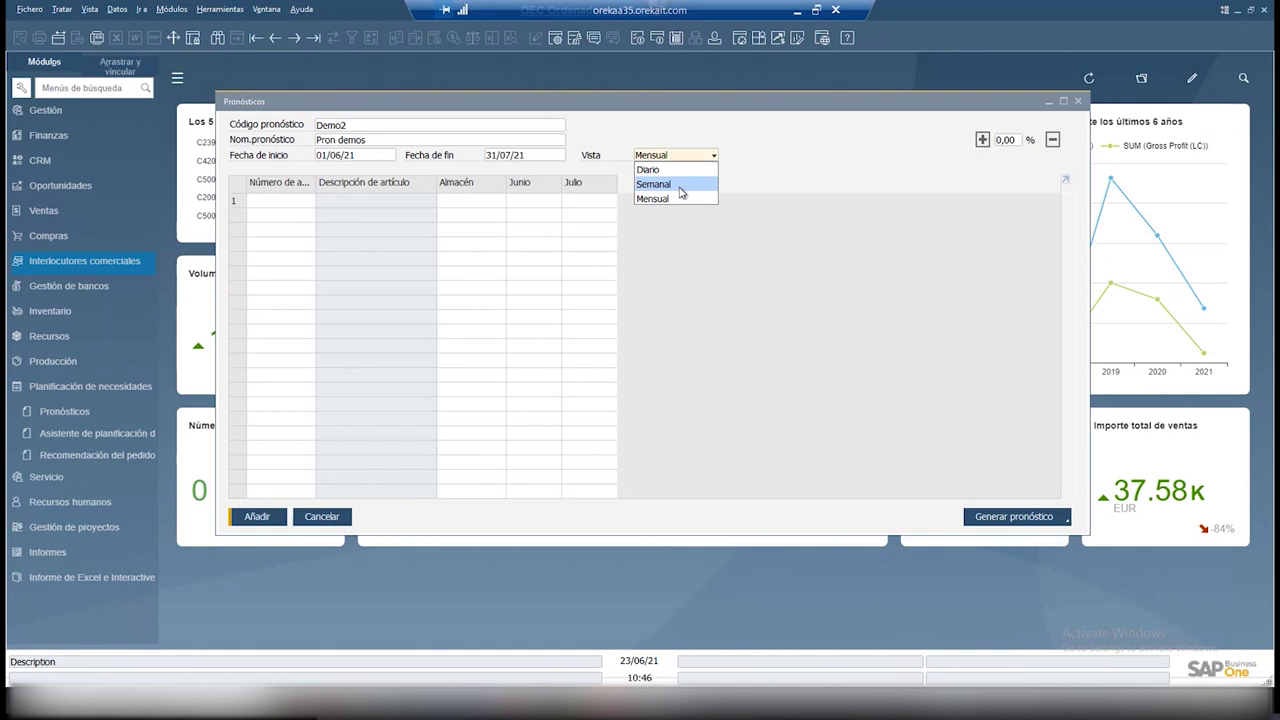
{"action": "left_click", "coordinate": [676, 199]}
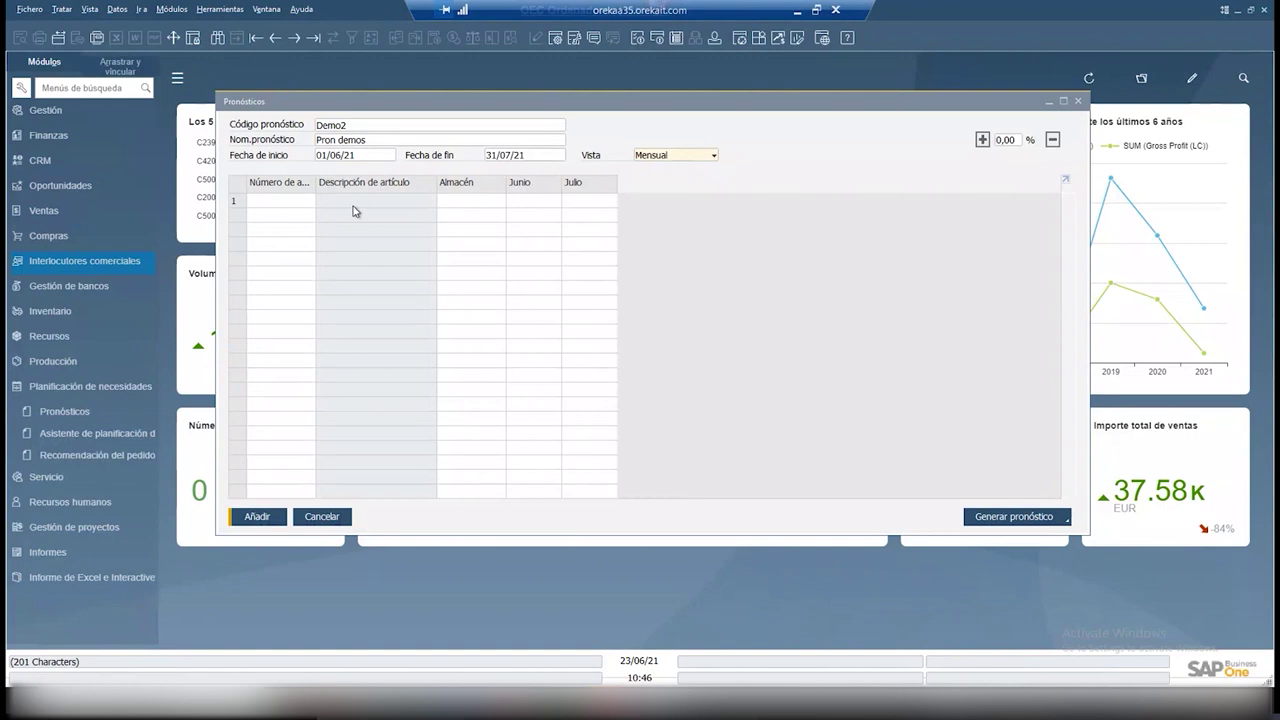
- Generate the forecast with Previsión inteligente and review its item selection modes, item groups and item properties
{"action": "left_click", "coordinate": [1067, 522]}
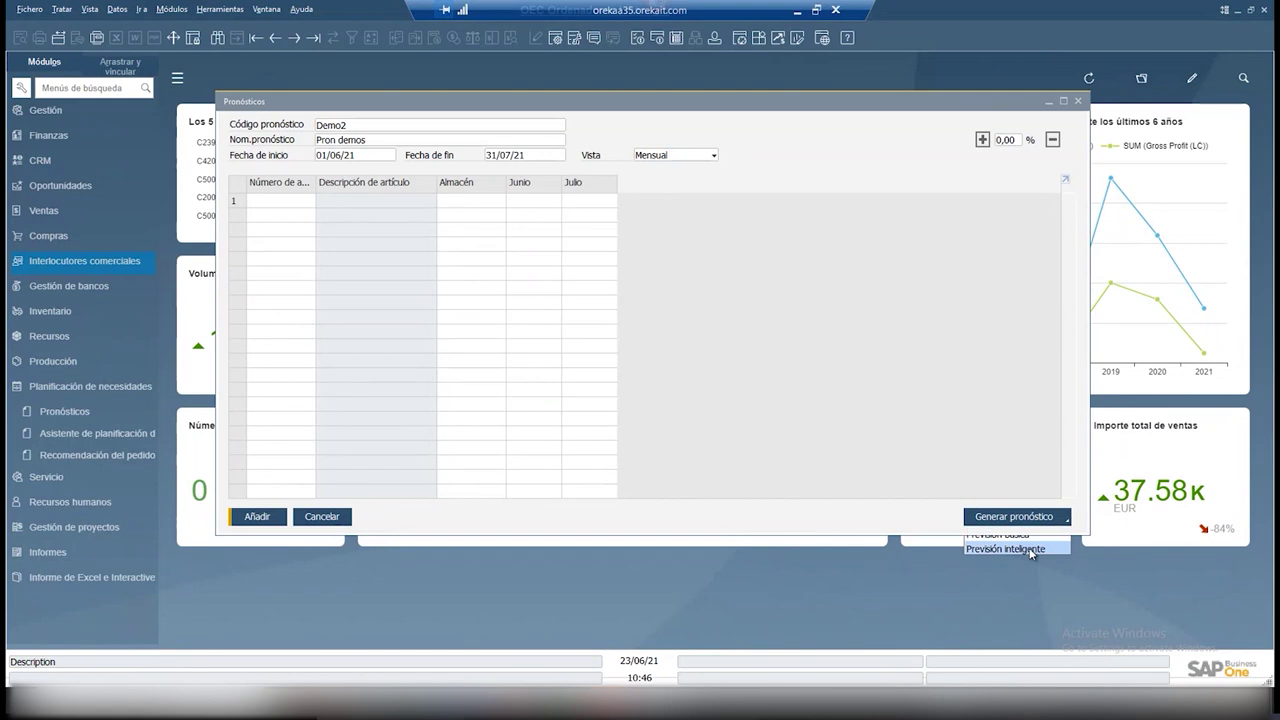
{"action": "left_click", "coordinate": [1030, 551]}
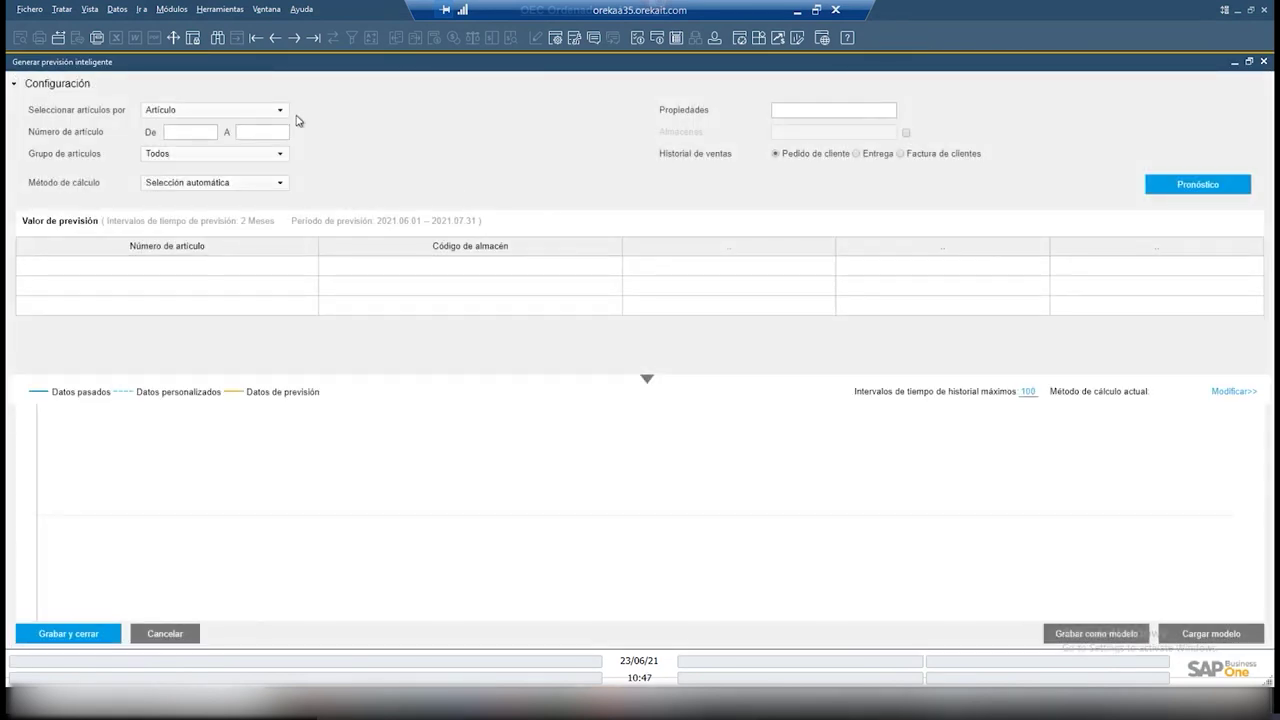
{"action": "left_click", "coordinate": [280, 116]}
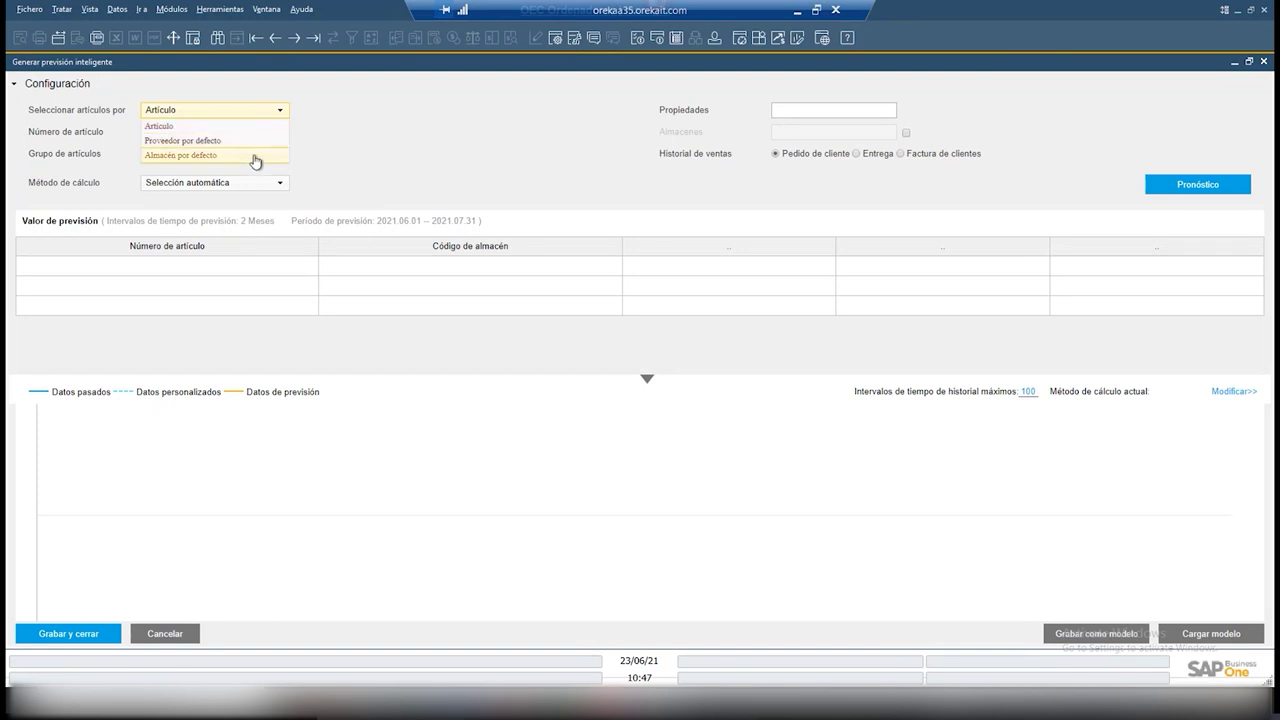
{"action": "left_click", "coordinate": [349, 147]}
{"action": "left_click", "coordinate": [271, 158]}
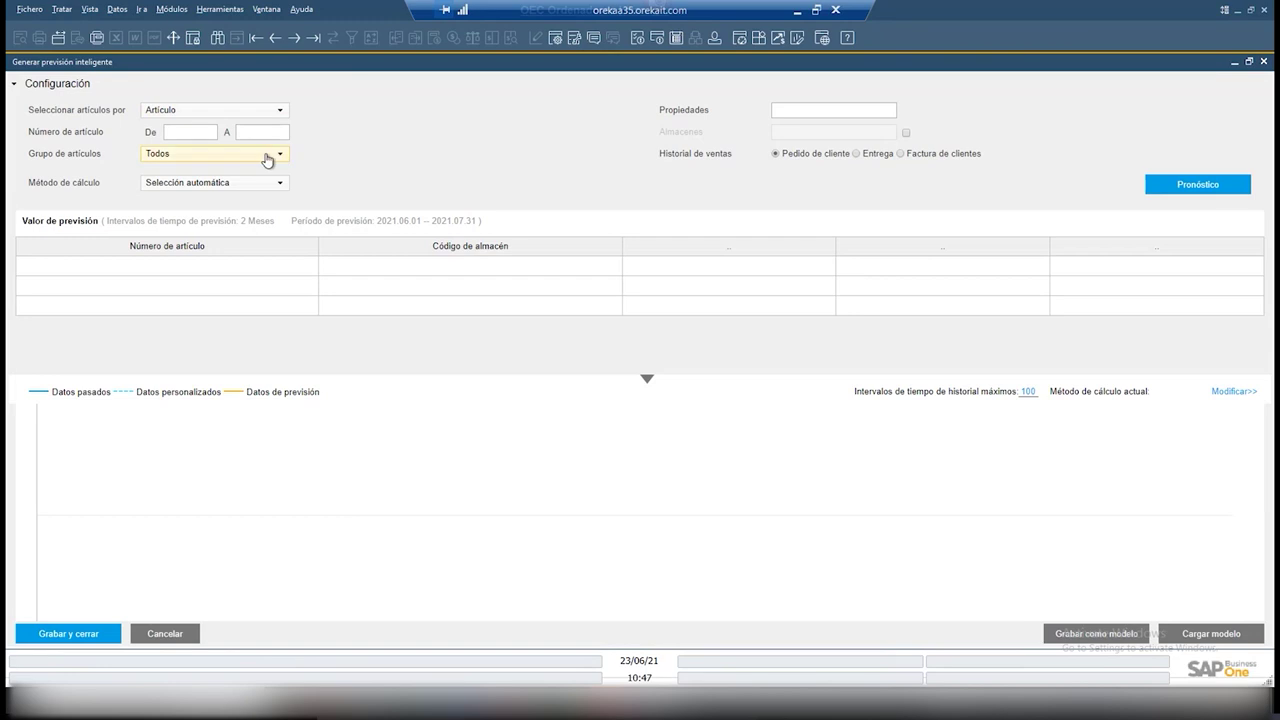
{"action": "left_click", "coordinate": [348, 155]}
{"action": "left_click", "coordinate": [890, 112]}
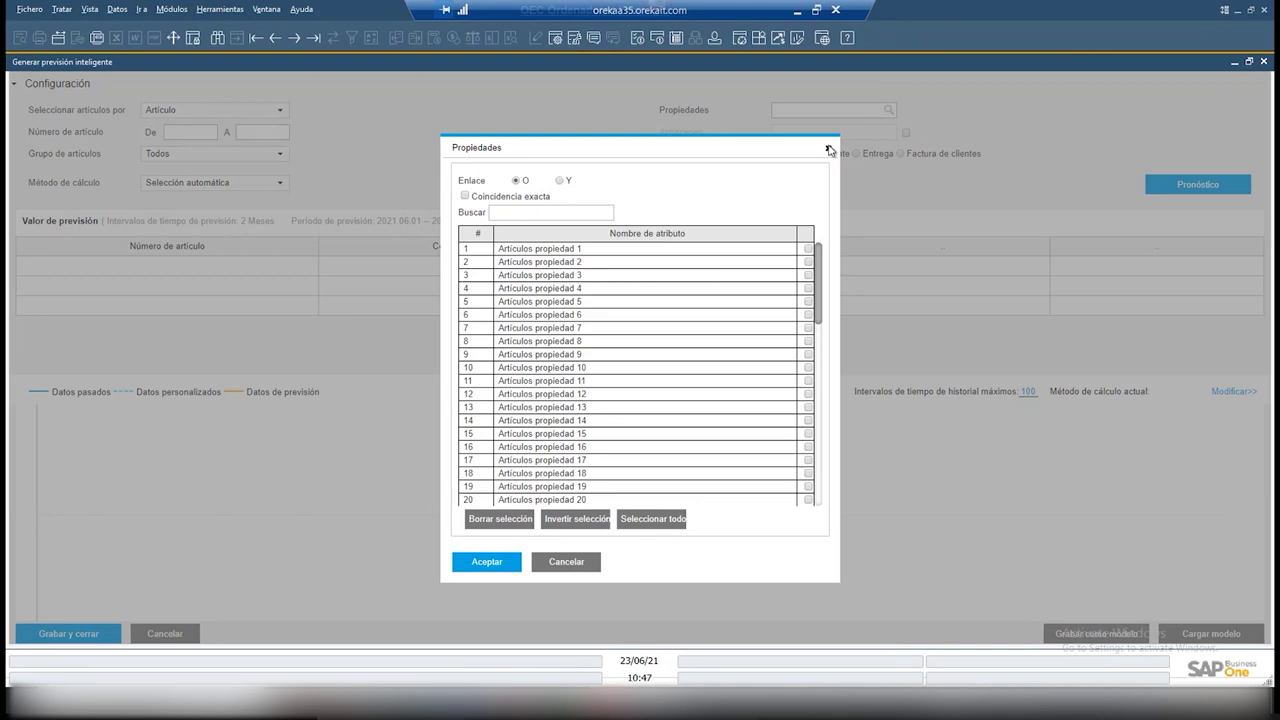
{"action": "left_click", "coordinate": [829, 146]}
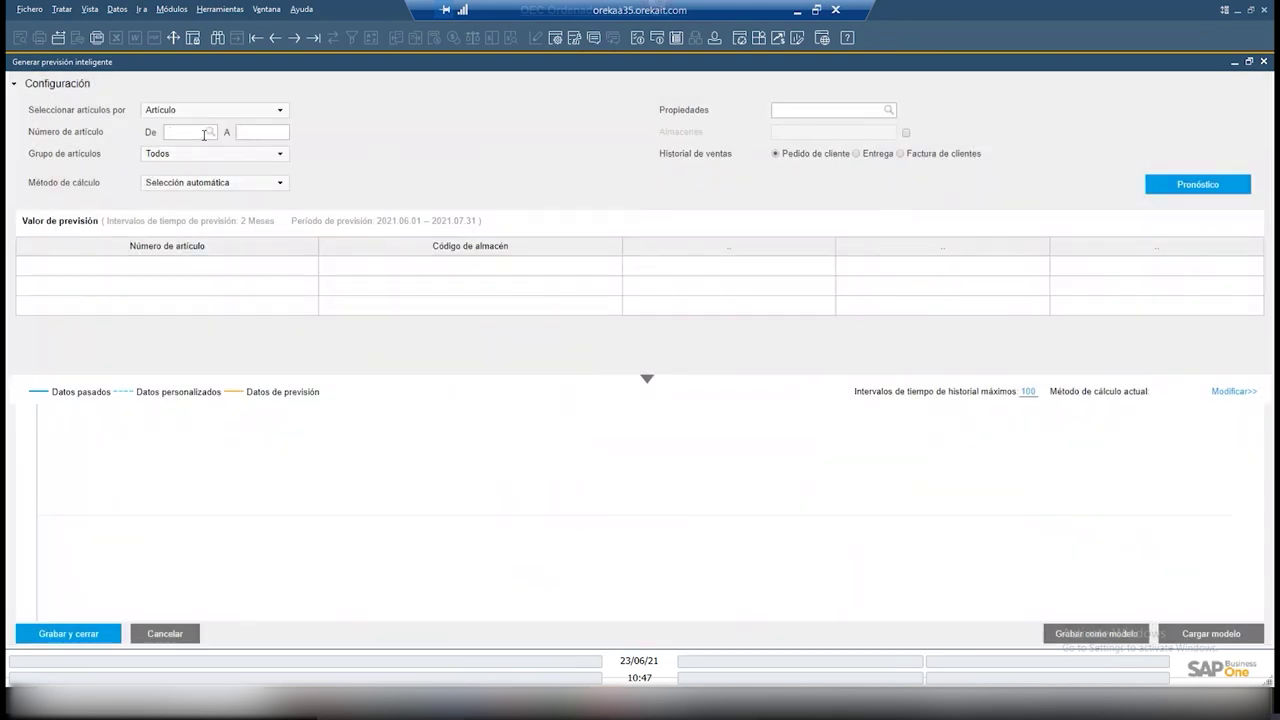
- Limit the item range to A00001 through A00006 and set the maximum history time intervals to 10
{"action": "type", "text": "A00001"}
{"action": "left_click", "coordinate": [259, 134]}
{"action": "type", "text": "A00006"}
{"action": "double_click", "coordinate": [1025, 392]}
{"action": "type", "text": "0"}
{"action": "key", "text": "BackSpace"}
- Choose Selección automática as the calculation method and calculate the forecast values
{"action": "left_click", "coordinate": [279, 186]}
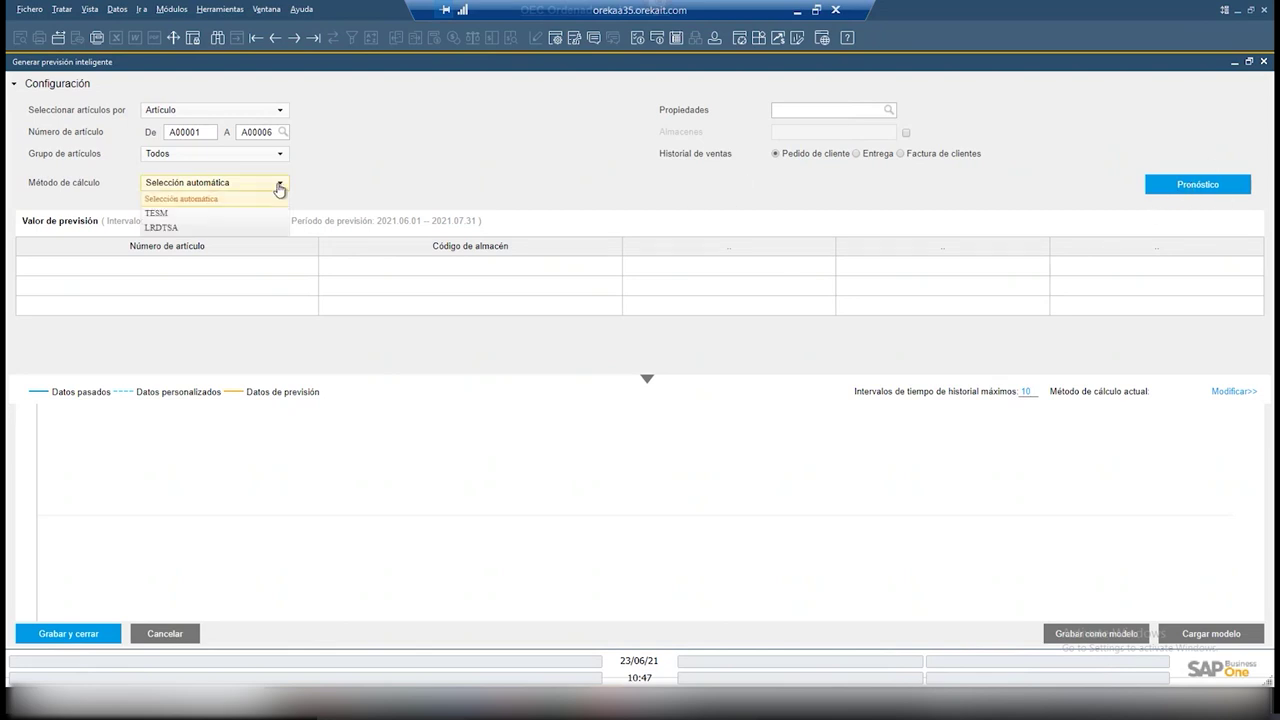
{"action": "left_click", "coordinate": [204, 201]}
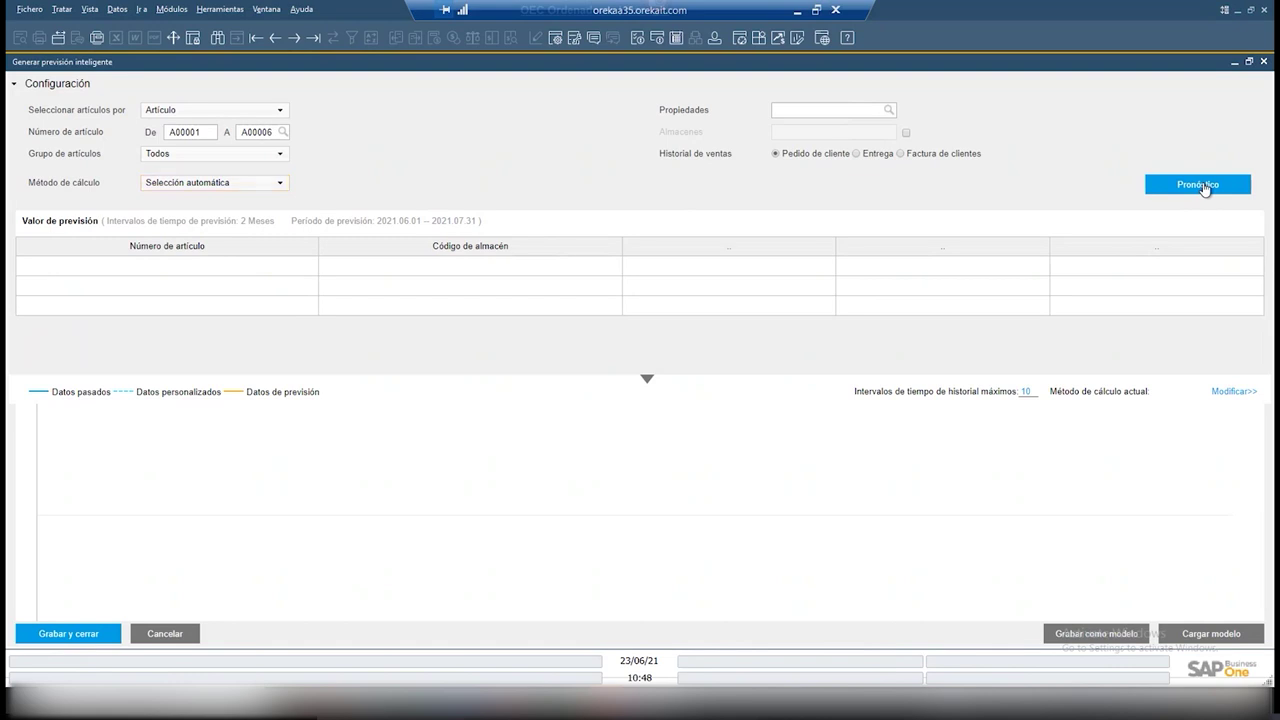
{"action": "left_click", "coordinate": [1204, 187]}
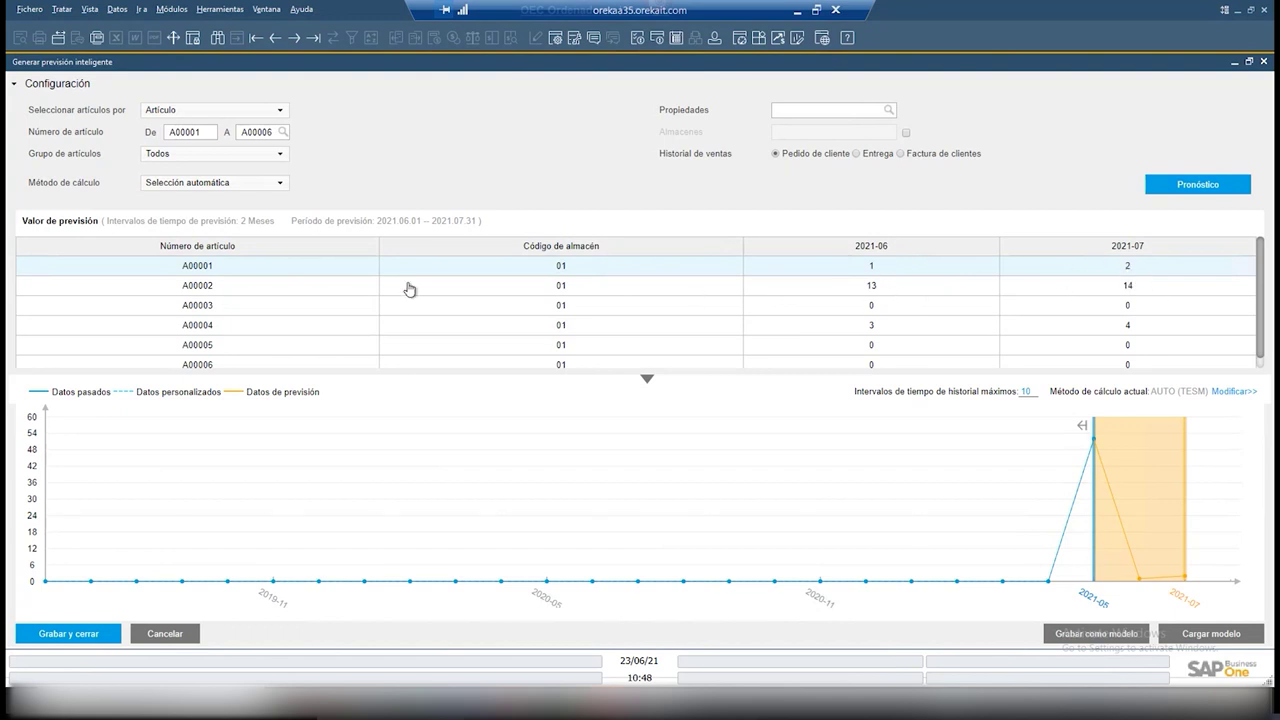
- Customize item A00002's history on the chart, raising 2020-10 and 2020-12 to about 157 and 2021-02 to about 56
{"action": "left_click", "coordinate": [315, 286]}
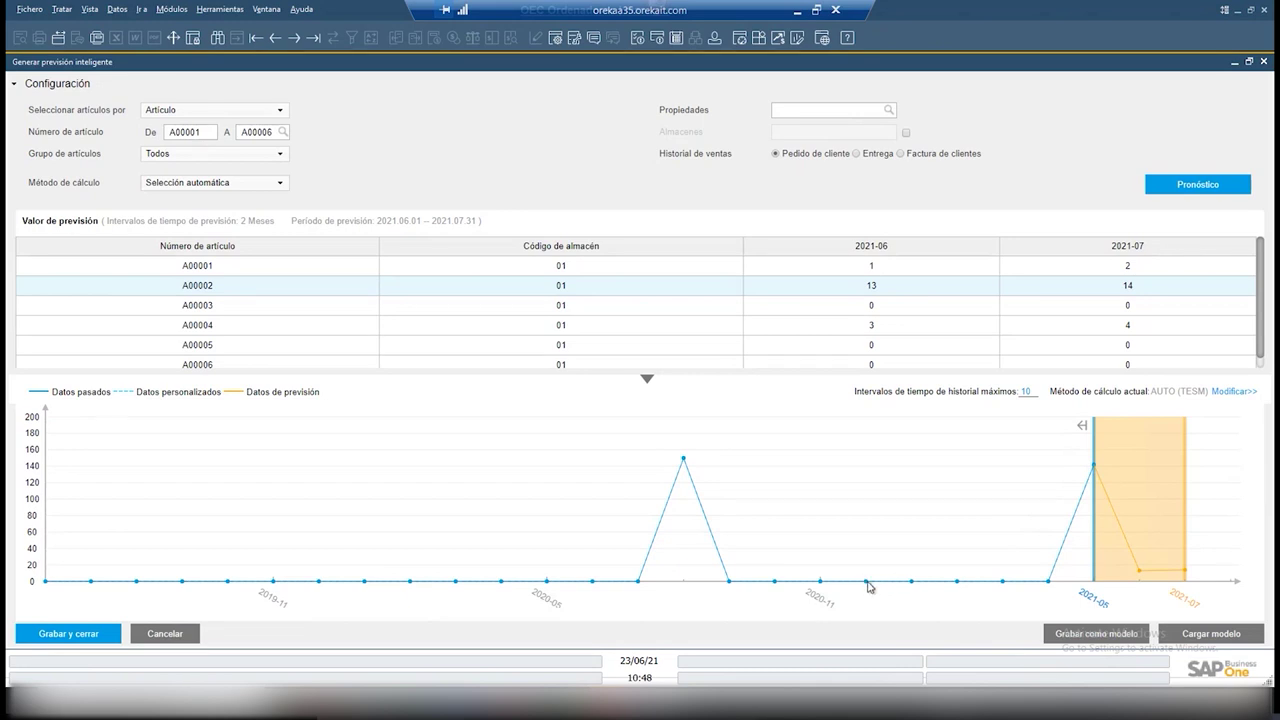
{"action": "triple_click", "coordinate": [866, 568]}
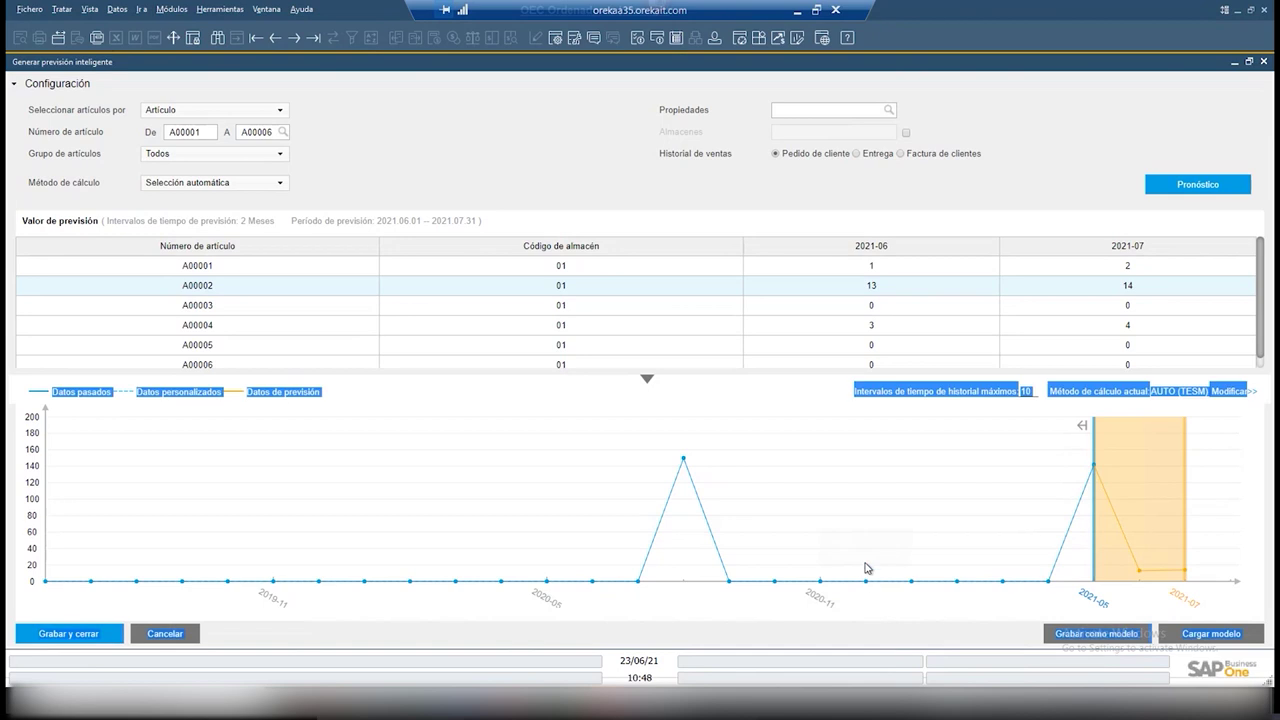
{"action": "left_click", "coordinate": [866, 568]}
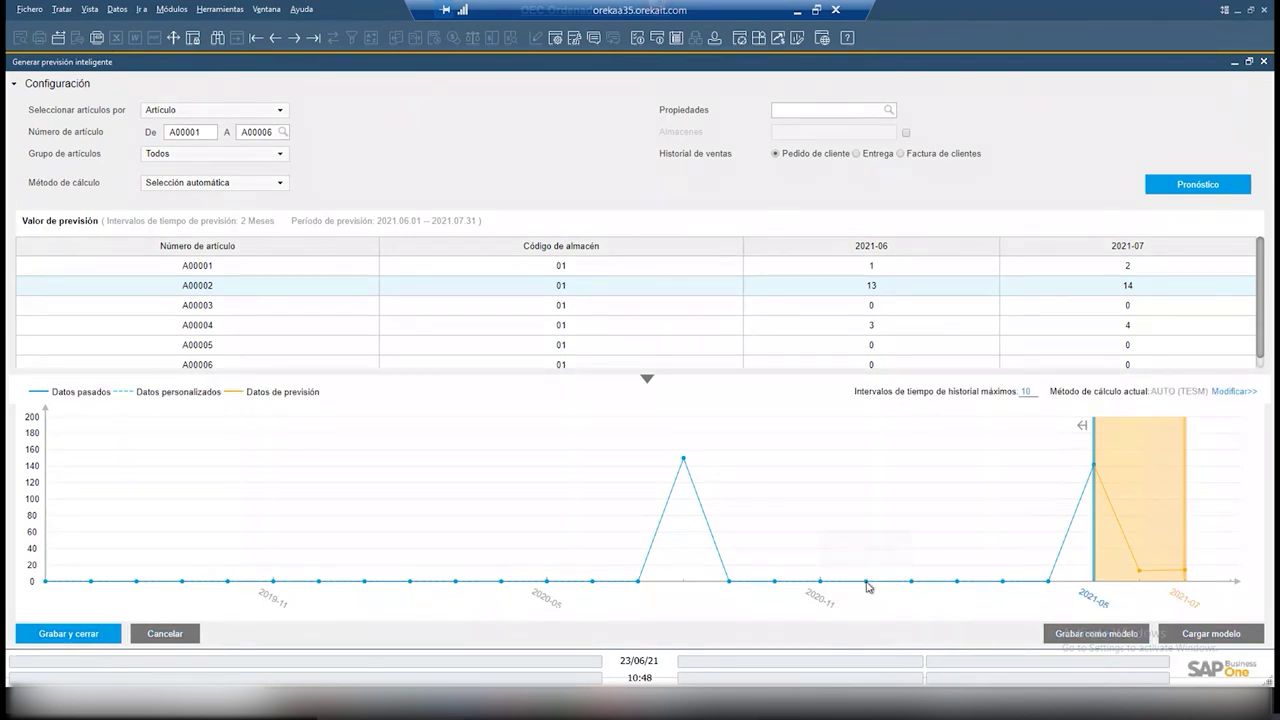
{"action": "left_click_drag", "start_coordinate": [868, 584], "coordinate": [868, 454]}
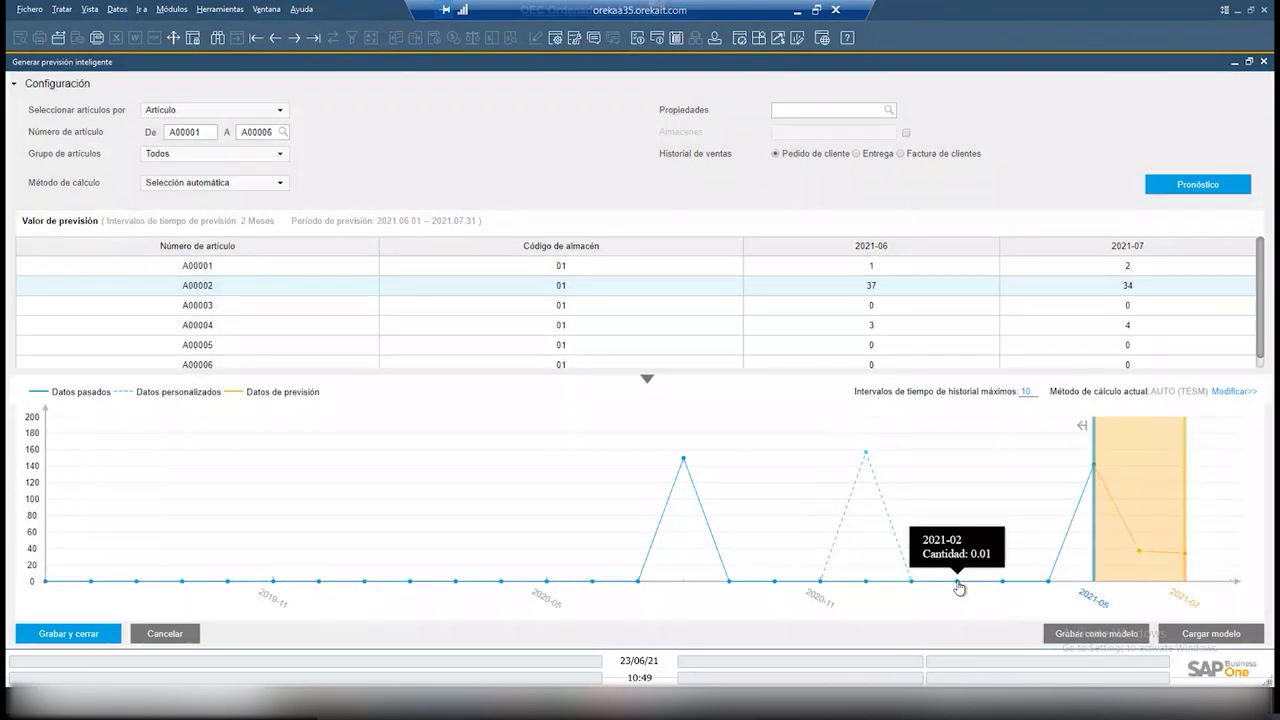
{"action": "left_click_drag", "start_coordinate": [958, 582], "coordinate": [949, 453]}
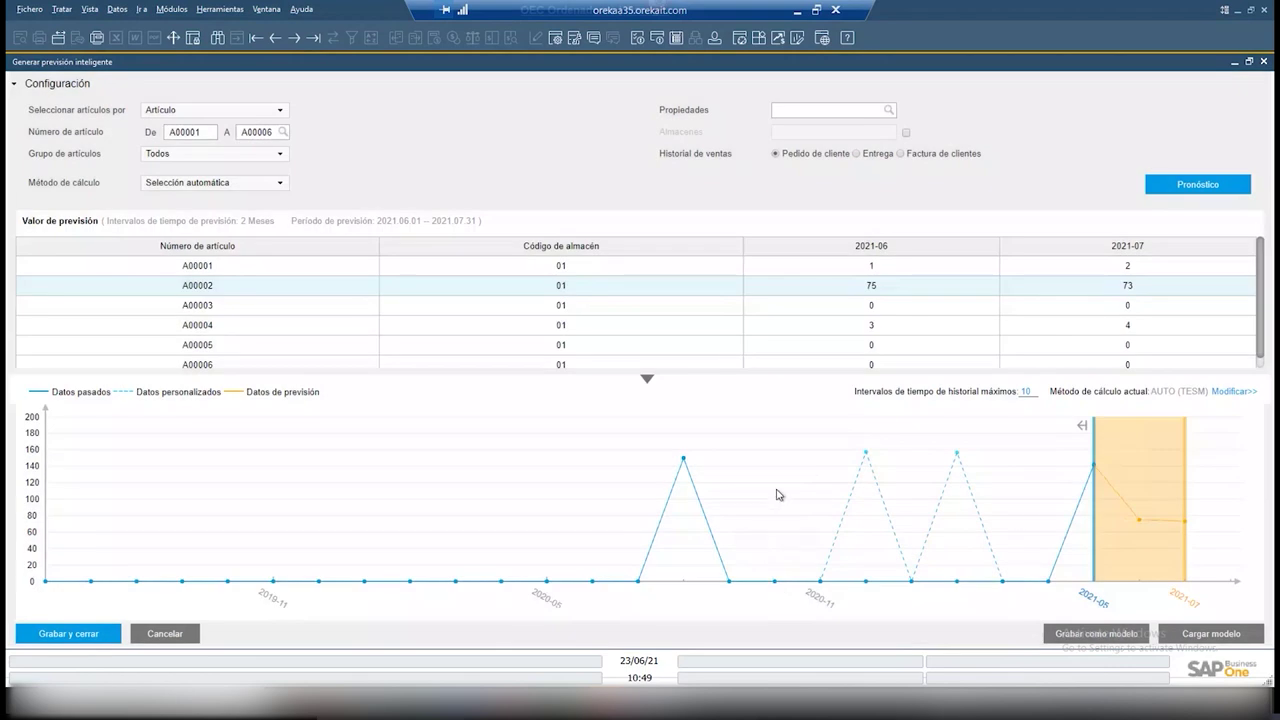
{"action": "left_click_drag", "start_coordinate": [779, 490], "coordinate": [785, 544]}
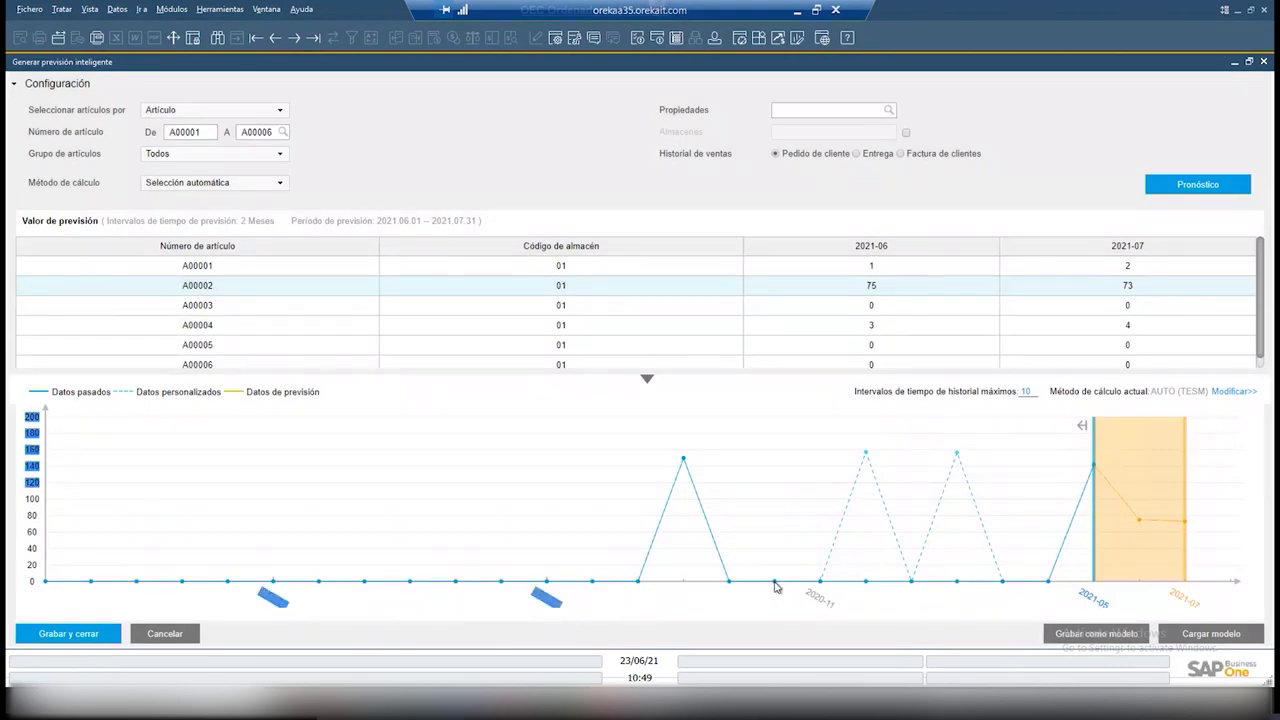
{"action": "left_click_drag", "start_coordinate": [776, 584], "coordinate": [780, 459]}
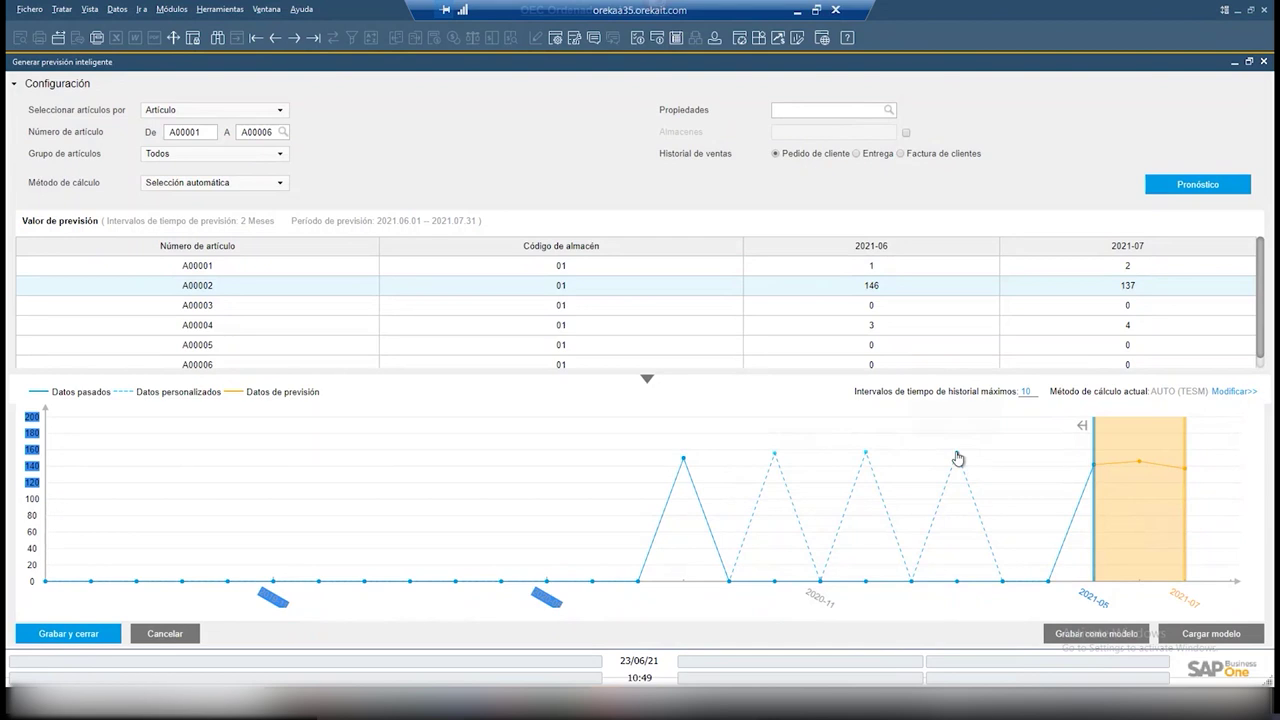
{"action": "left_click_drag", "start_coordinate": [957, 455], "coordinate": [962, 540]}
- Change item A00002's calculation method to LRDTSA and apply it
{"action": "left_click", "coordinate": [1256, 396]}
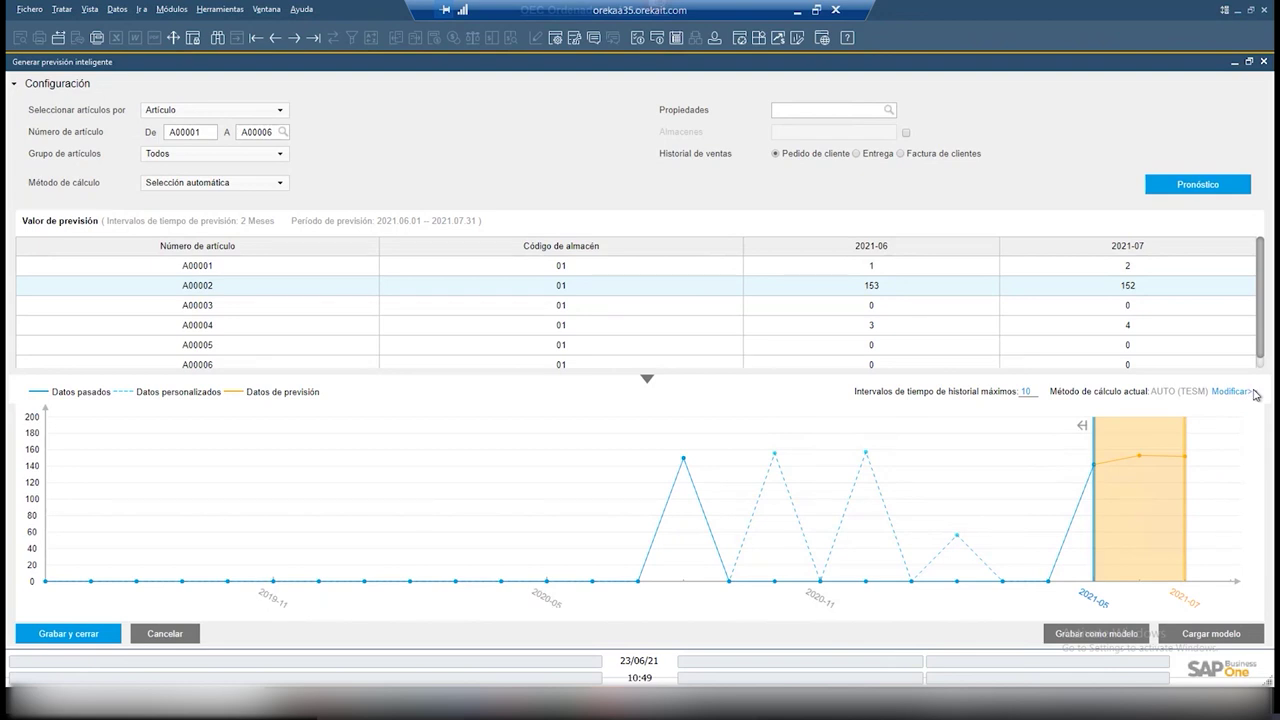
{"action": "left_click", "coordinate": [1250, 392]}
{"action": "left_click", "coordinate": [700, 301]}
{"action": "left_click", "coordinate": [657, 349]}
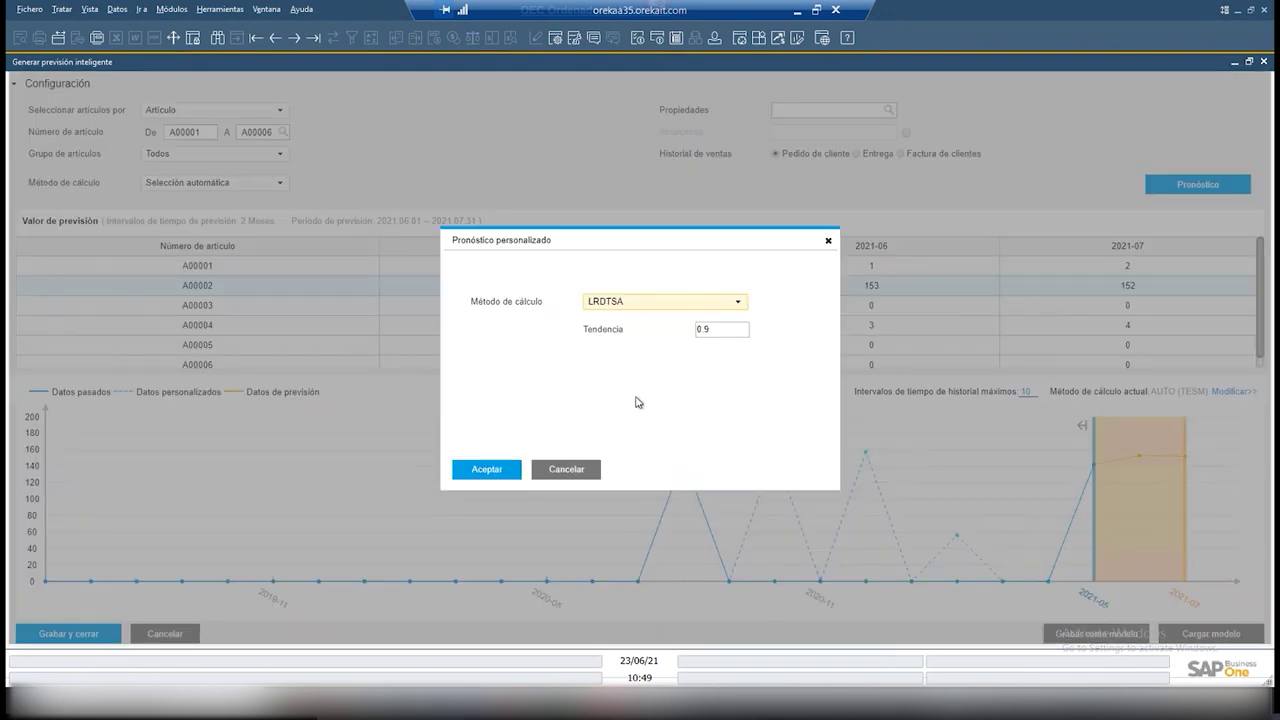
{"action": "left_click", "coordinate": [487, 470]}
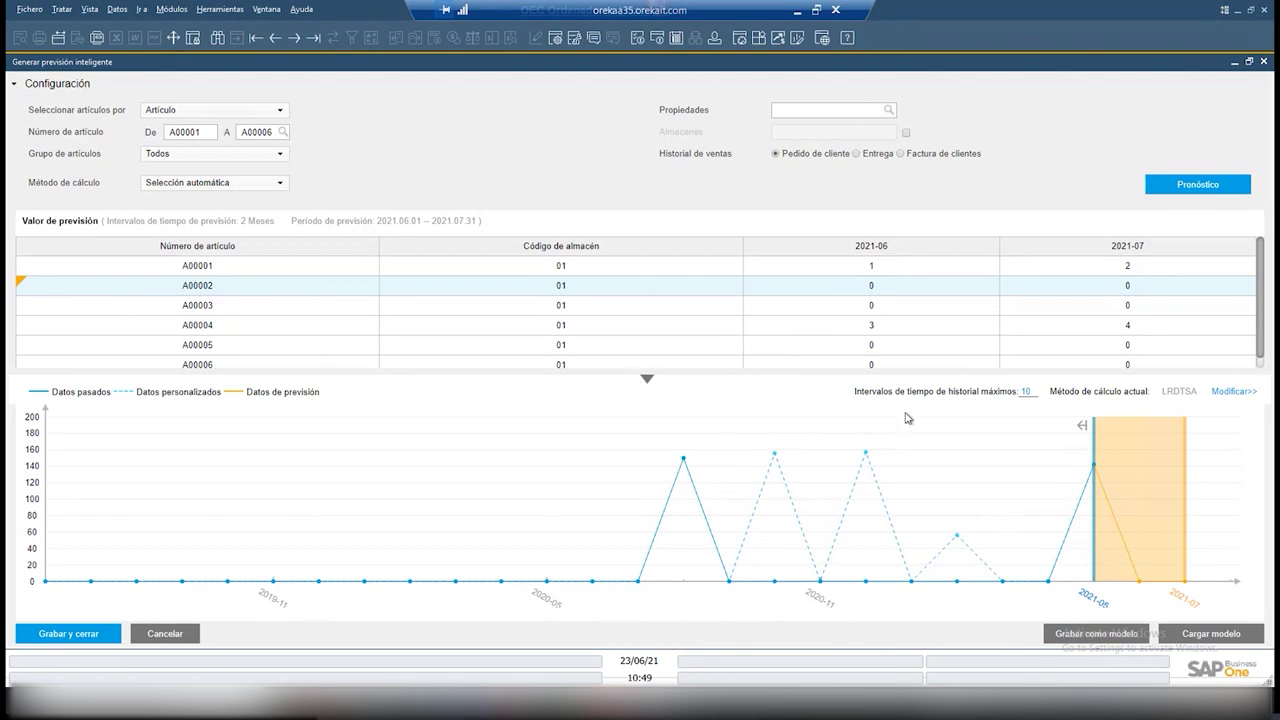
- Set the maximum history time intervals to 90 and recalculate the forecast
{"action": "left_click_drag", "start_coordinate": [1035, 391], "coordinate": [1018, 389]}
{"action": "left_click", "coordinate": [1215, 193]}
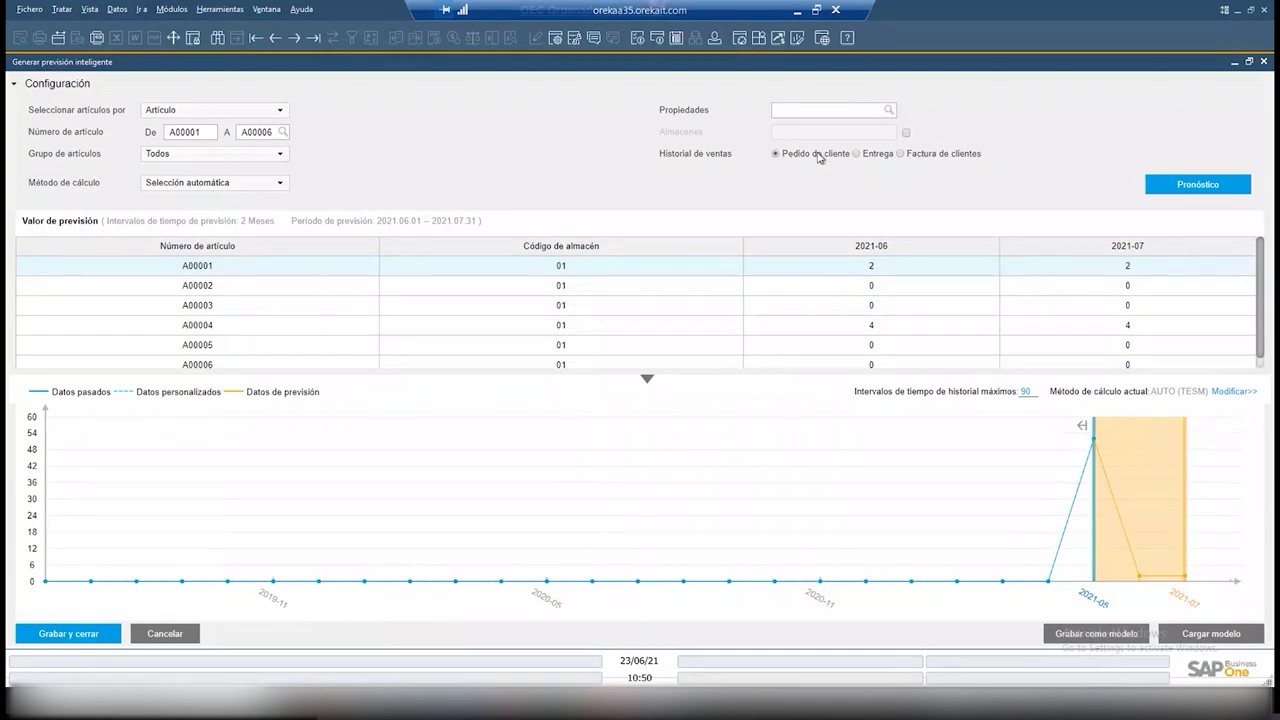
- Recalculate the forecast with Entrega as the sales history and show item A00002's chart
{"action": "left_click", "coordinate": [856, 154]}
{"action": "left_click", "coordinate": [1199, 186]}
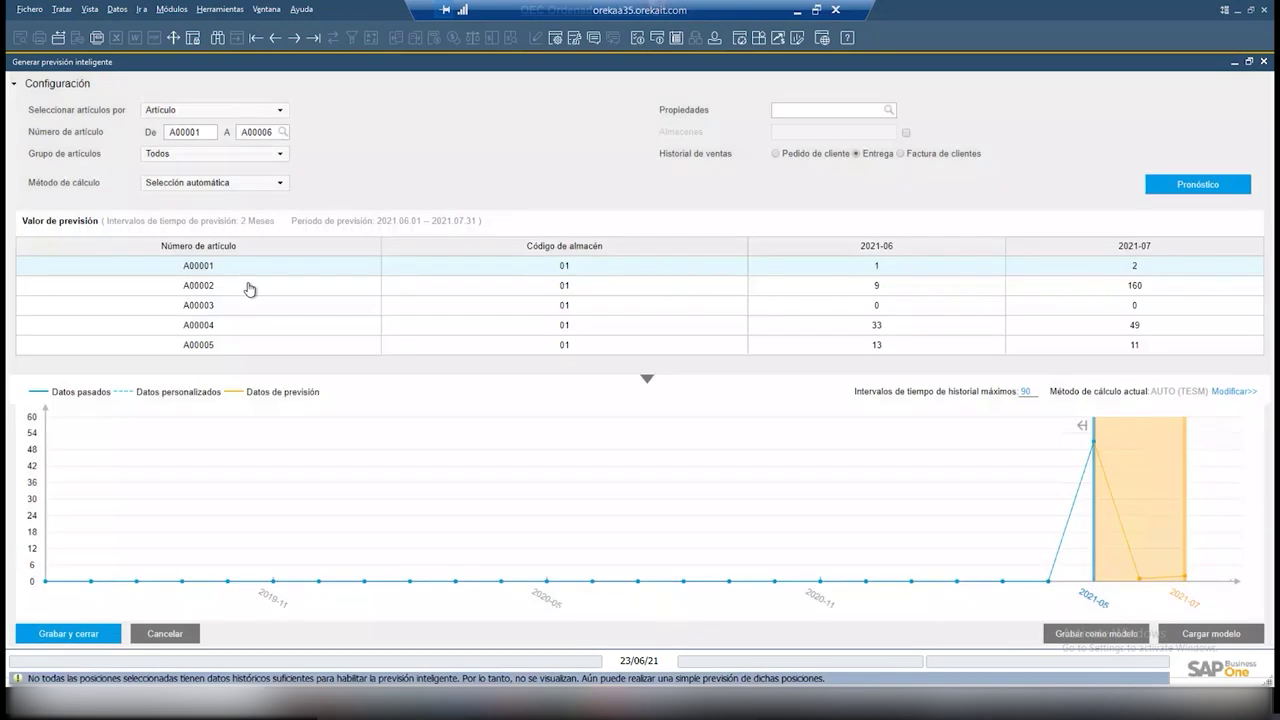
{"action": "left_click", "coordinate": [249, 289]}
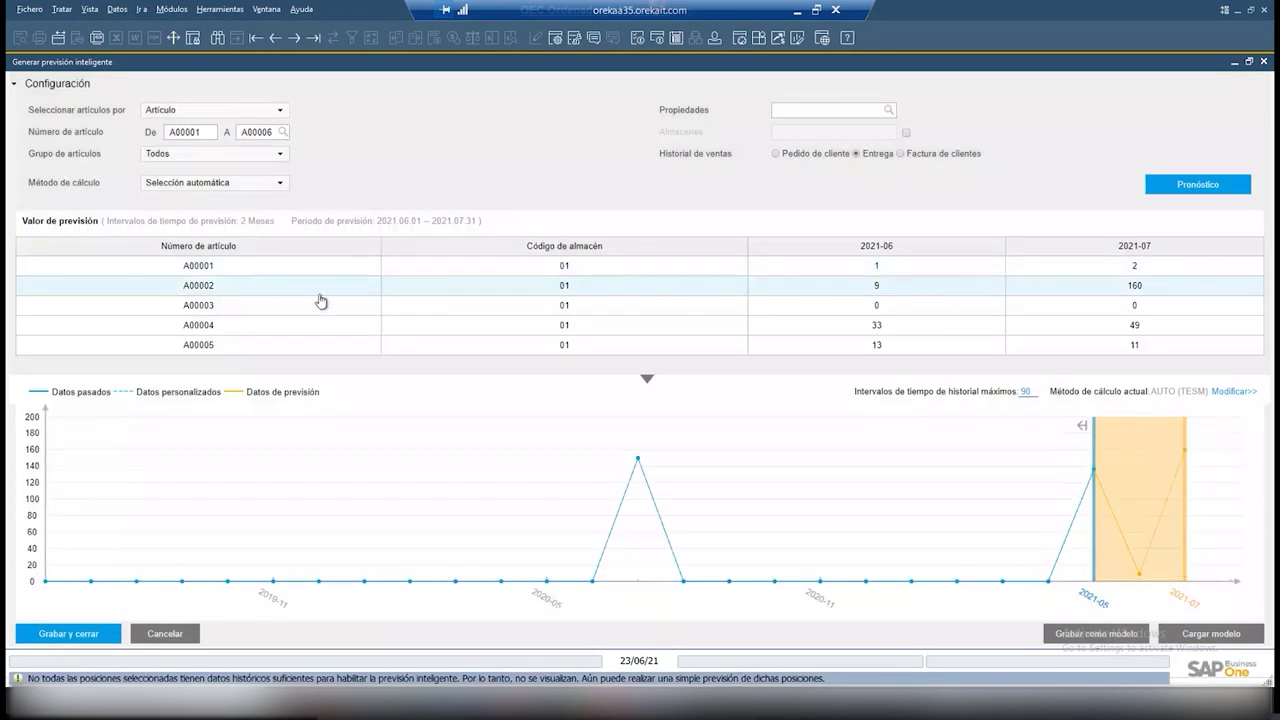
- Switch the sales history to Factura de clientes and recalculate the forecast
{"action": "left_click", "coordinate": [906, 154]}
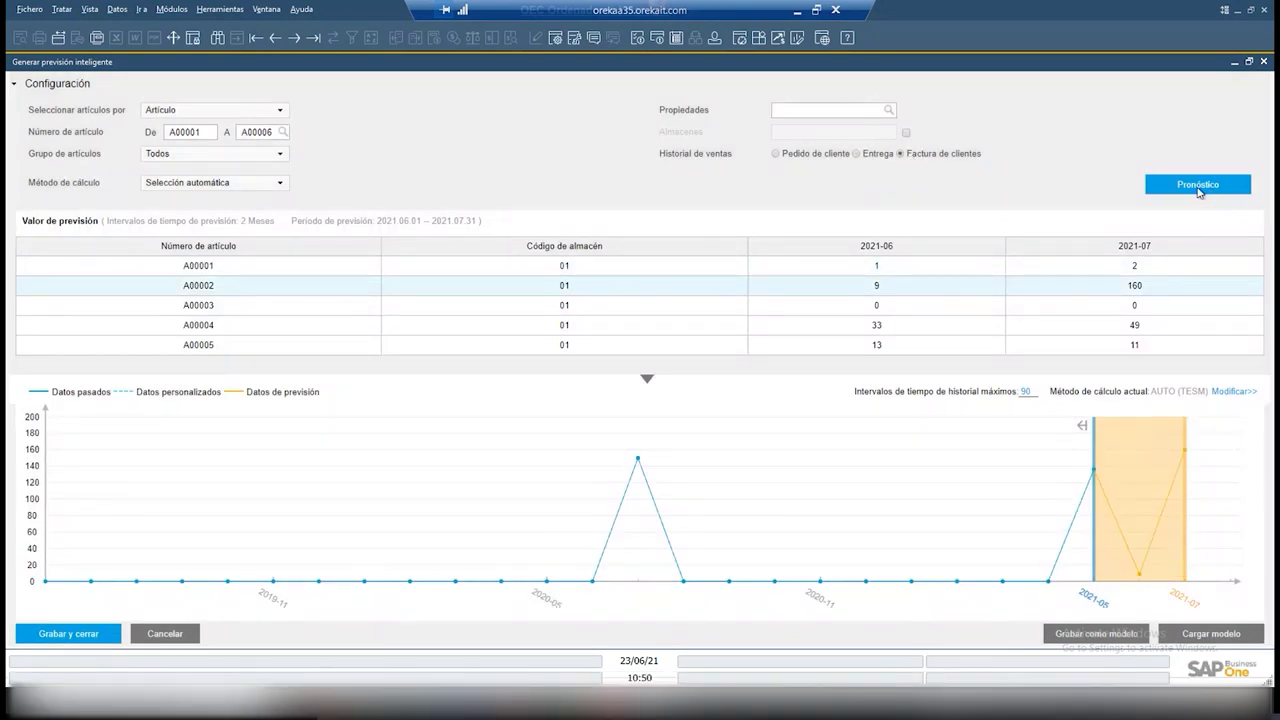
{"action": "left_click", "coordinate": [1199, 190]}
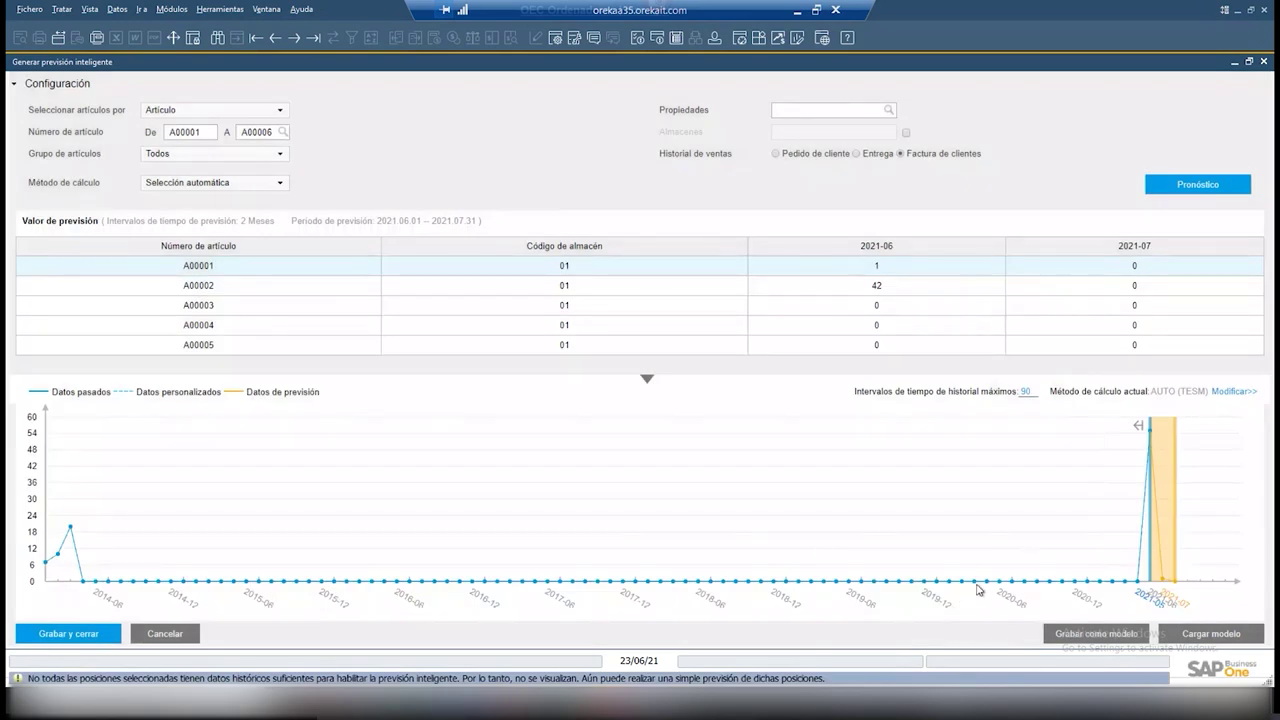
- Change item A00001's calculation method to TESM and apply it
{"action": "left_click", "coordinate": [1235, 392]}
{"action": "left_click", "coordinate": [679, 301]}
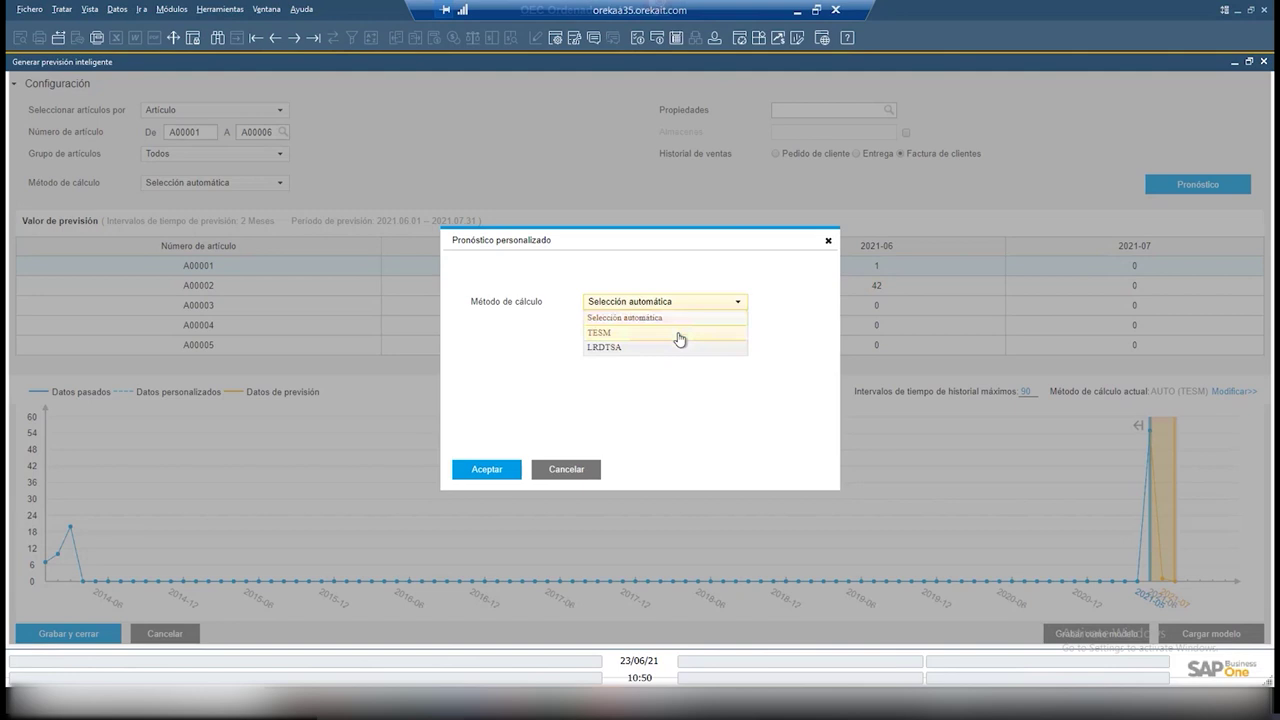
{"action": "left_click", "coordinate": [679, 333]}
{"action": "left_click", "coordinate": [518, 470]}
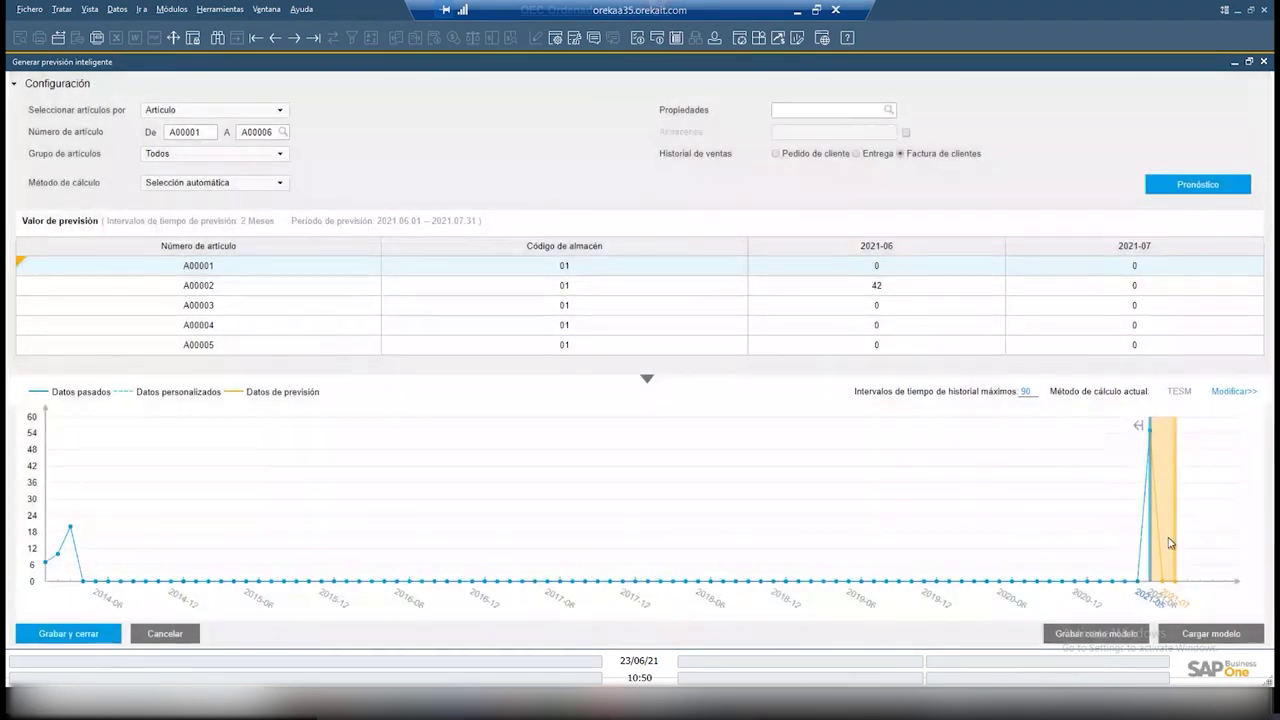
- Extend the comparison period on item A00001's forecast chart back to 2020-12, and show item A00002's chart
{"action": "left_click_drag", "start_coordinate": [1142, 430], "coordinate": [1077, 430]}
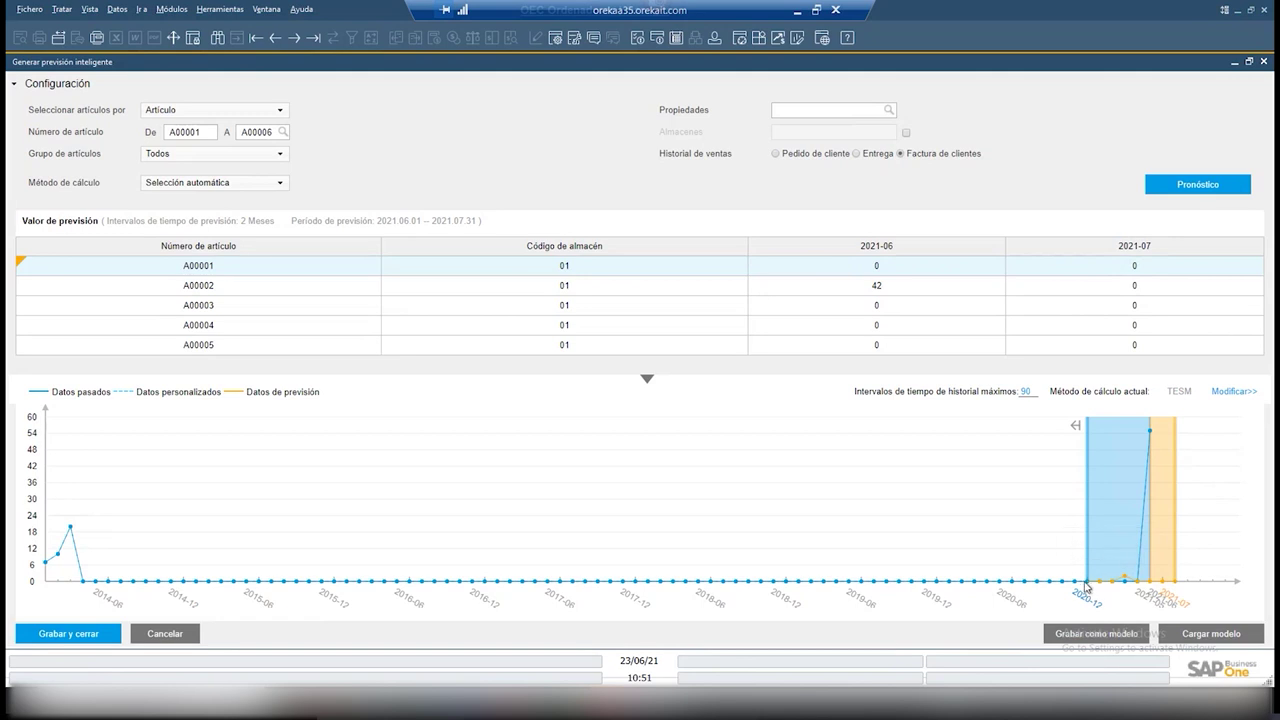
{"action": "left_click", "coordinate": [66, 300]}
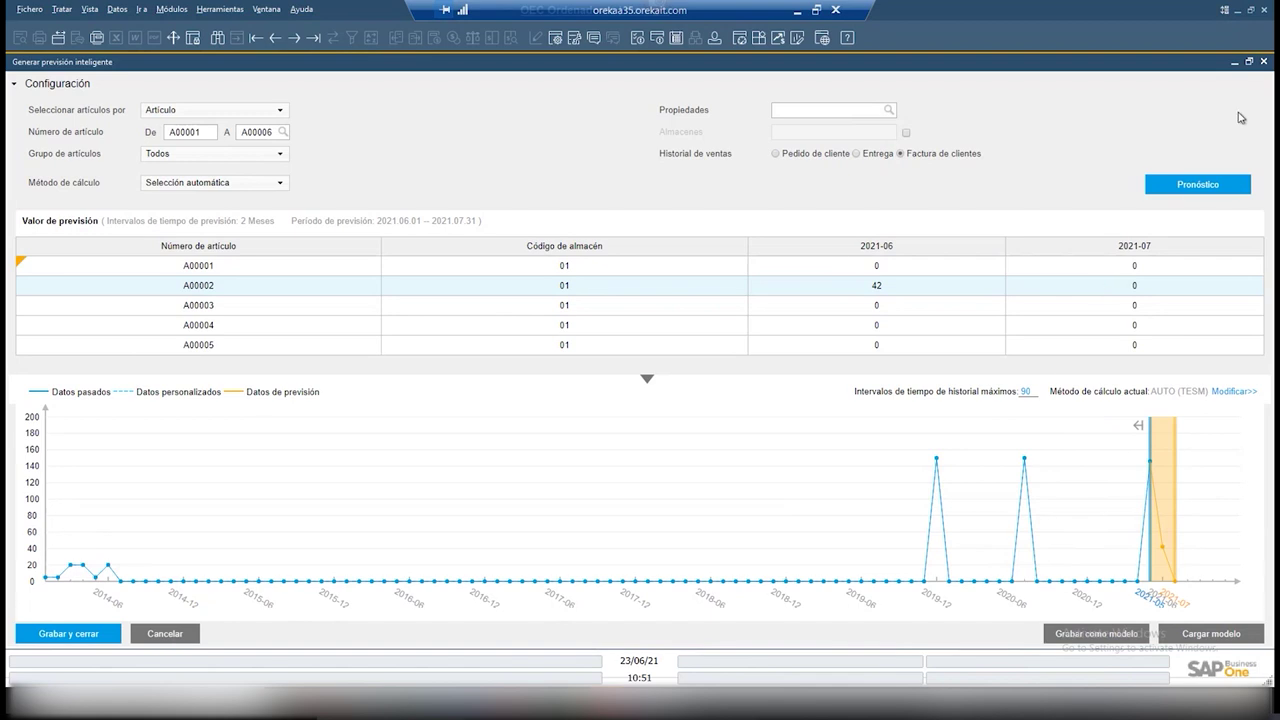
- Close the intelligent forecast and the Demo2 forecast without saving the changes
{"action": "left_click", "coordinate": [1263, 62]}
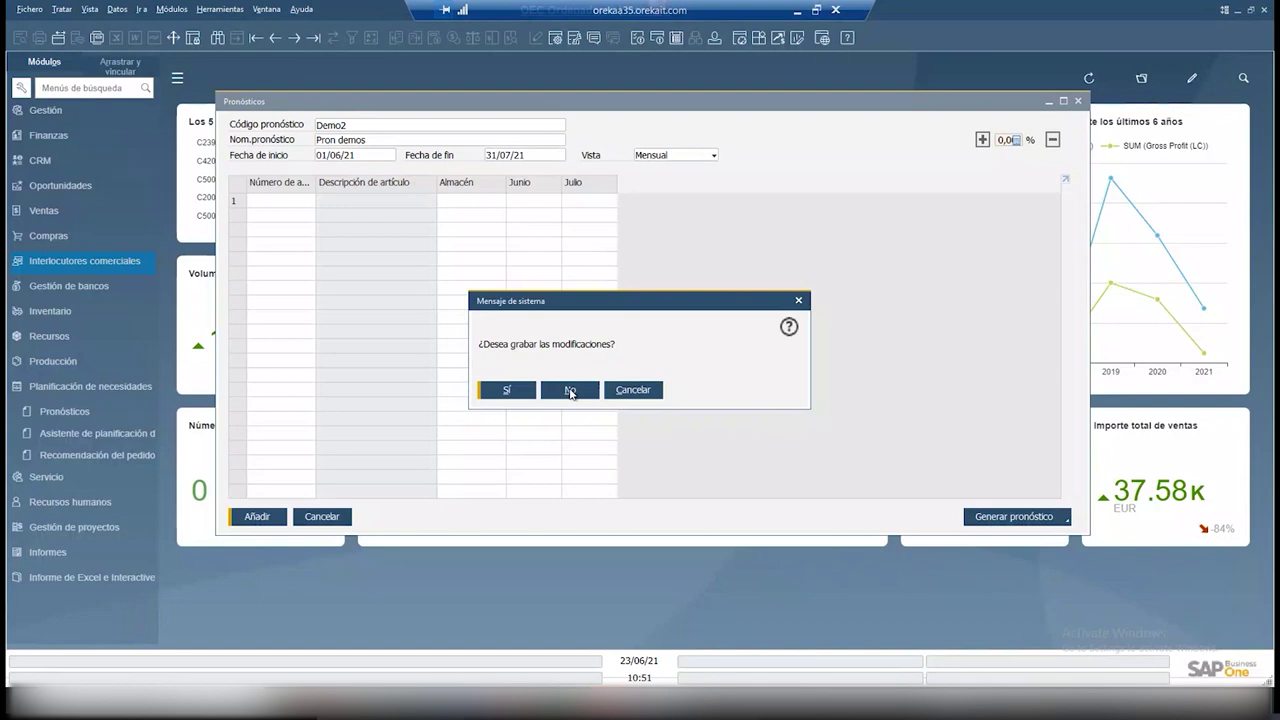
{"action": "left_click", "coordinate": [570, 392]}
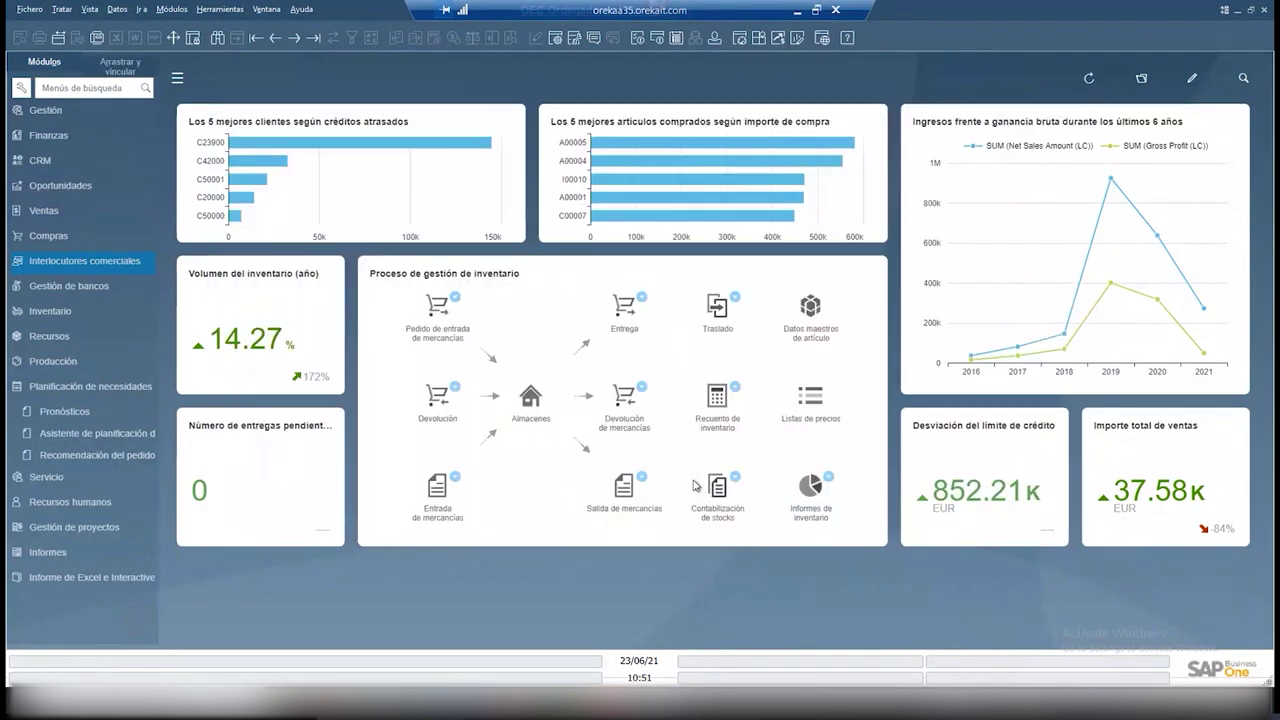
- Open the ATP check in a maximized window and load item A00002 - IBM Infoprint 1222
{"action": "left_click", "coordinate": [748, 45]}
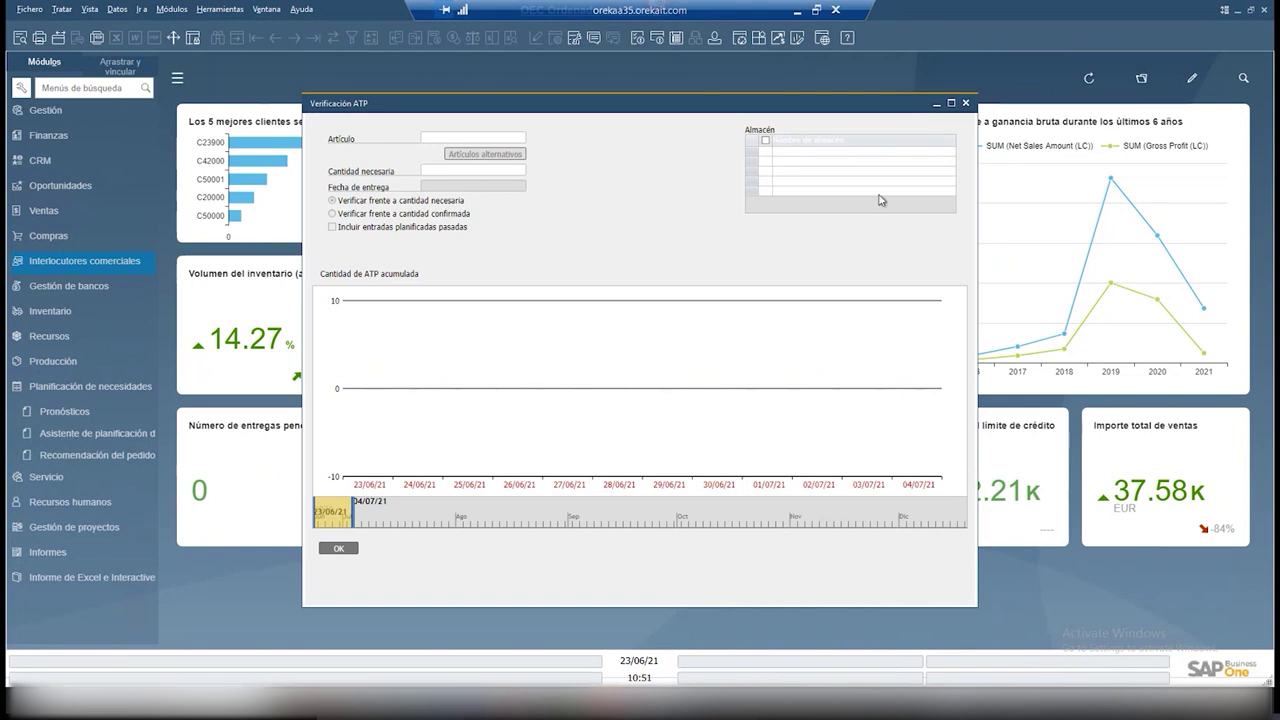
{"action": "left_click", "coordinate": [952, 103]}
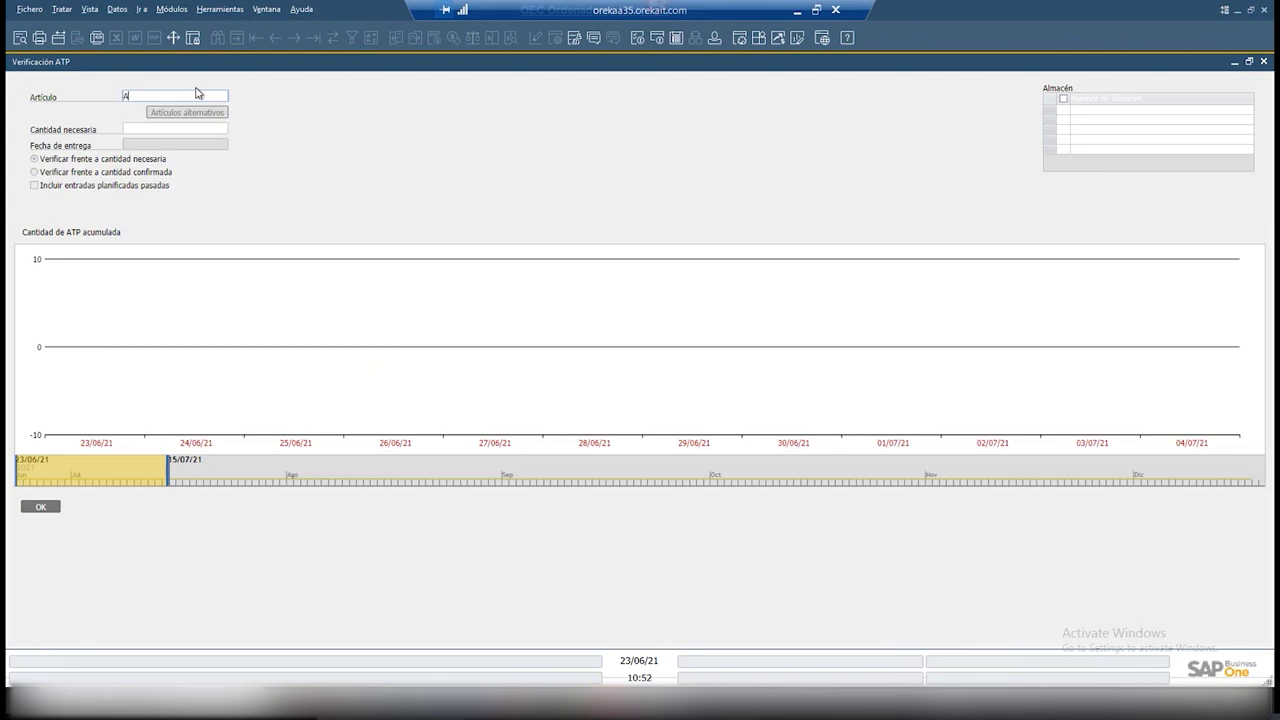
{"action": "type", "text": "000"}
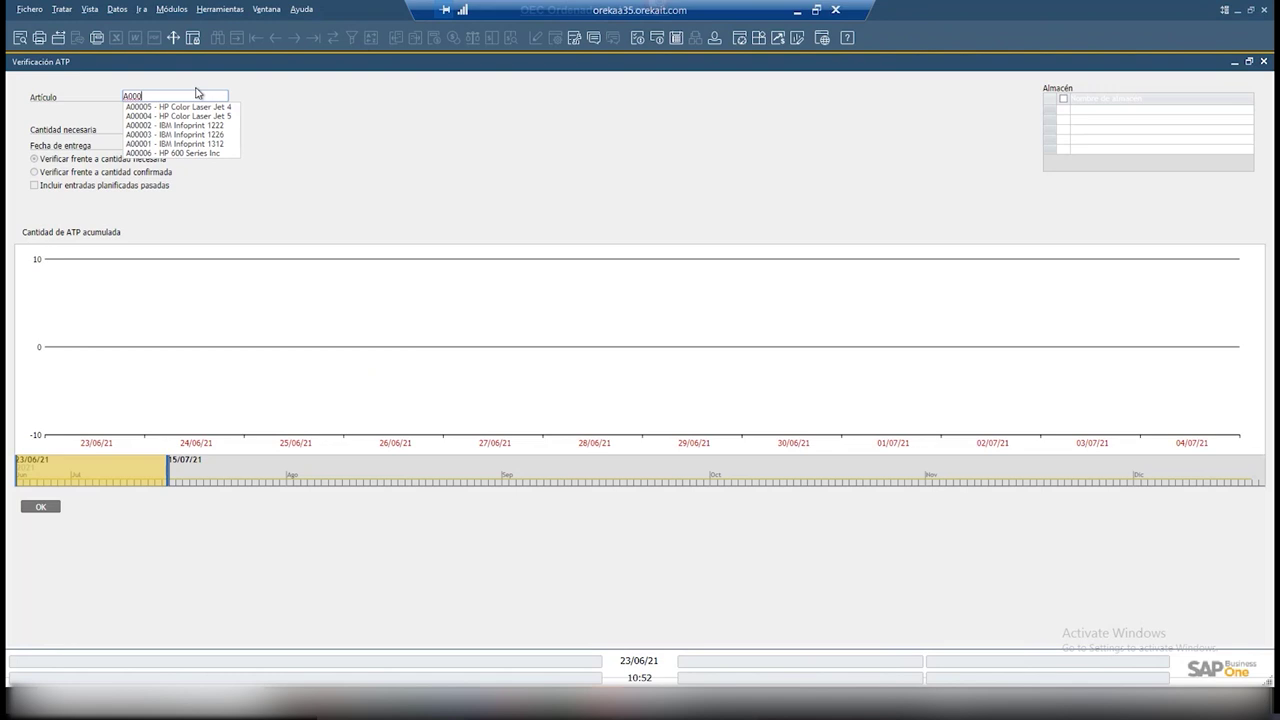
{"action": "key", "text": "Down"}
{"action": "key", "text": "Down"}
{"action": "key", "text": "Down"}
{"action": "key", "text": "Down"}
{"action": "key", "text": "Up"}
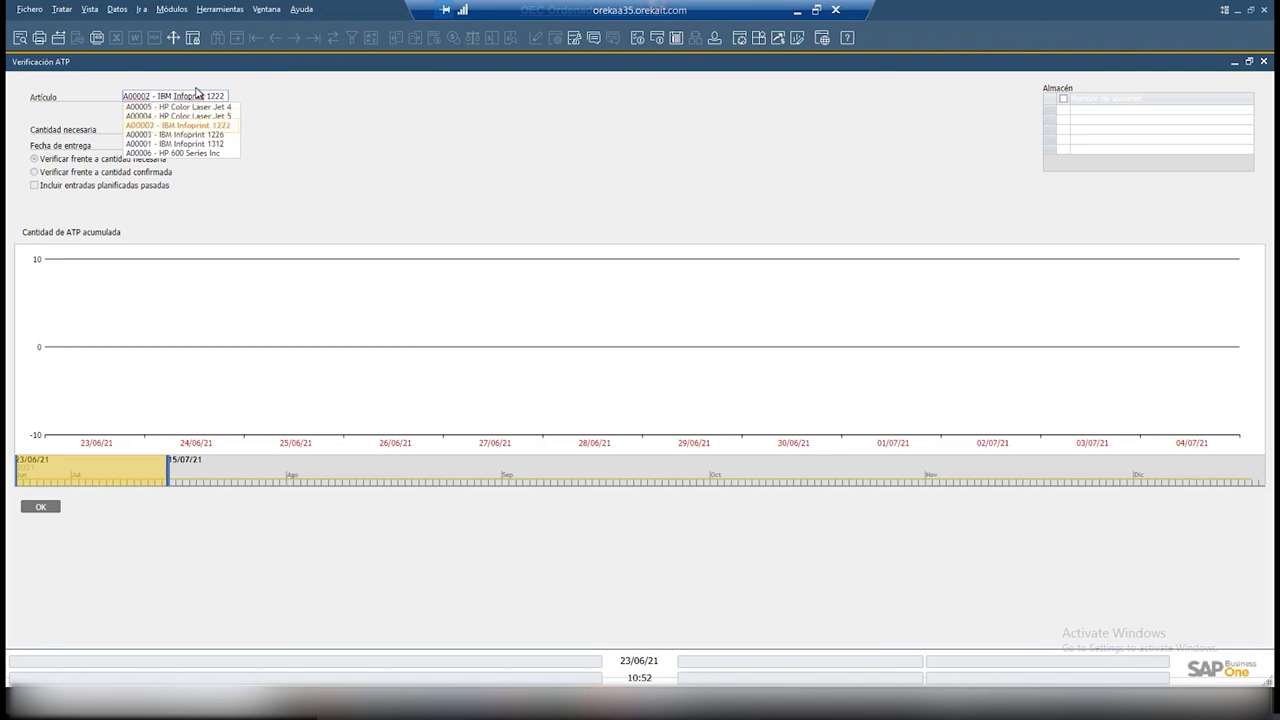
{"action": "key", "text": "Return"}
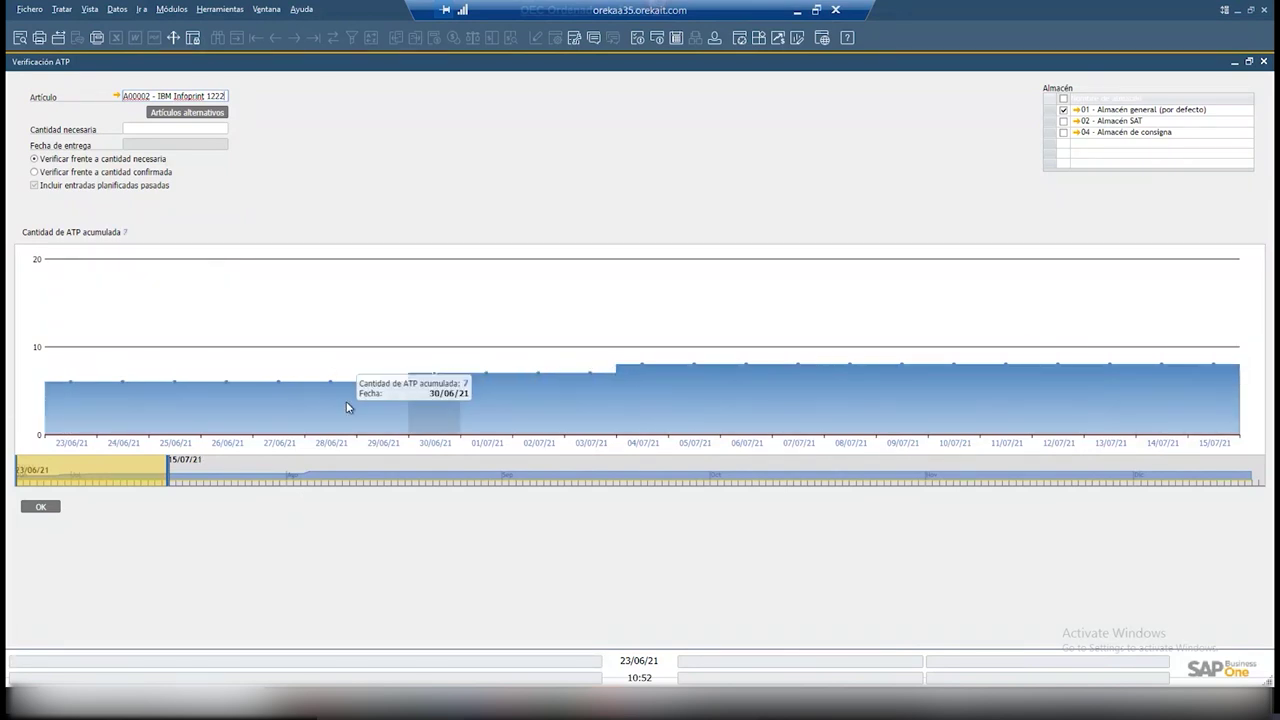
- Set the required quantity to 9 in the ATP check and look up the item's alternative items
{"action": "left_click", "coordinate": [177, 128]}
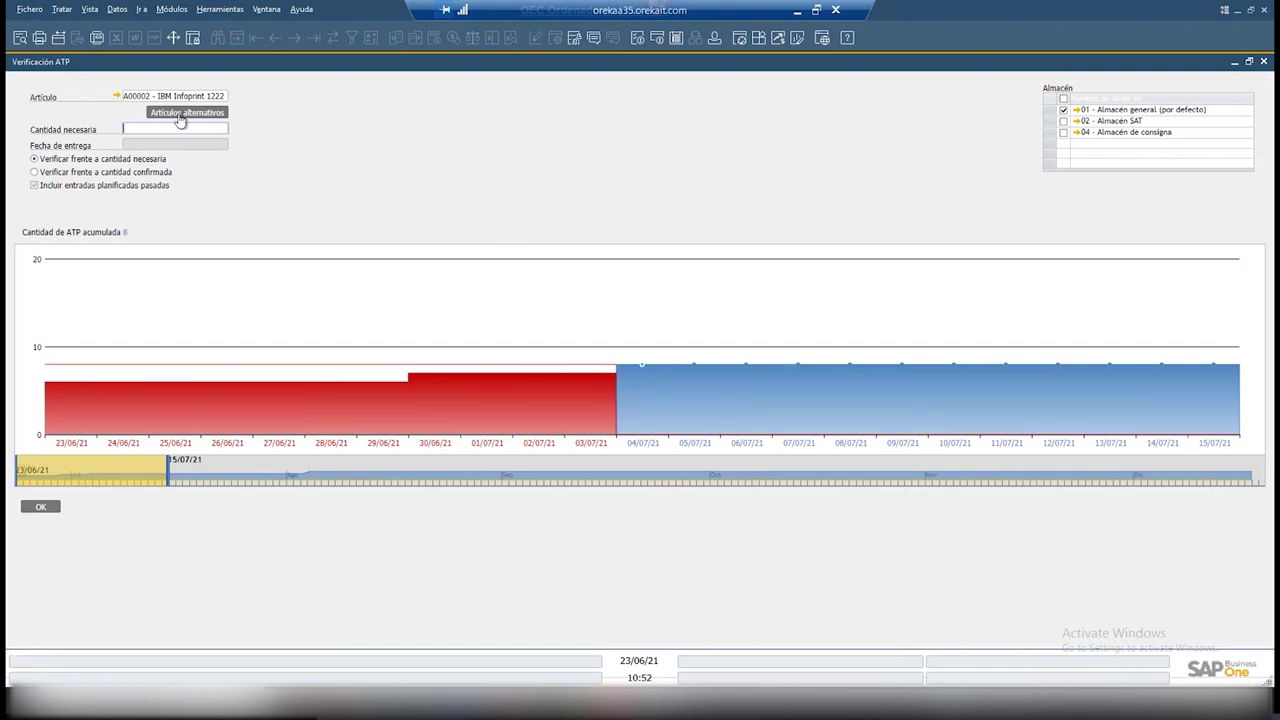
{"action": "type", "text": "9"}
{"action": "key", "text": "Tab"}
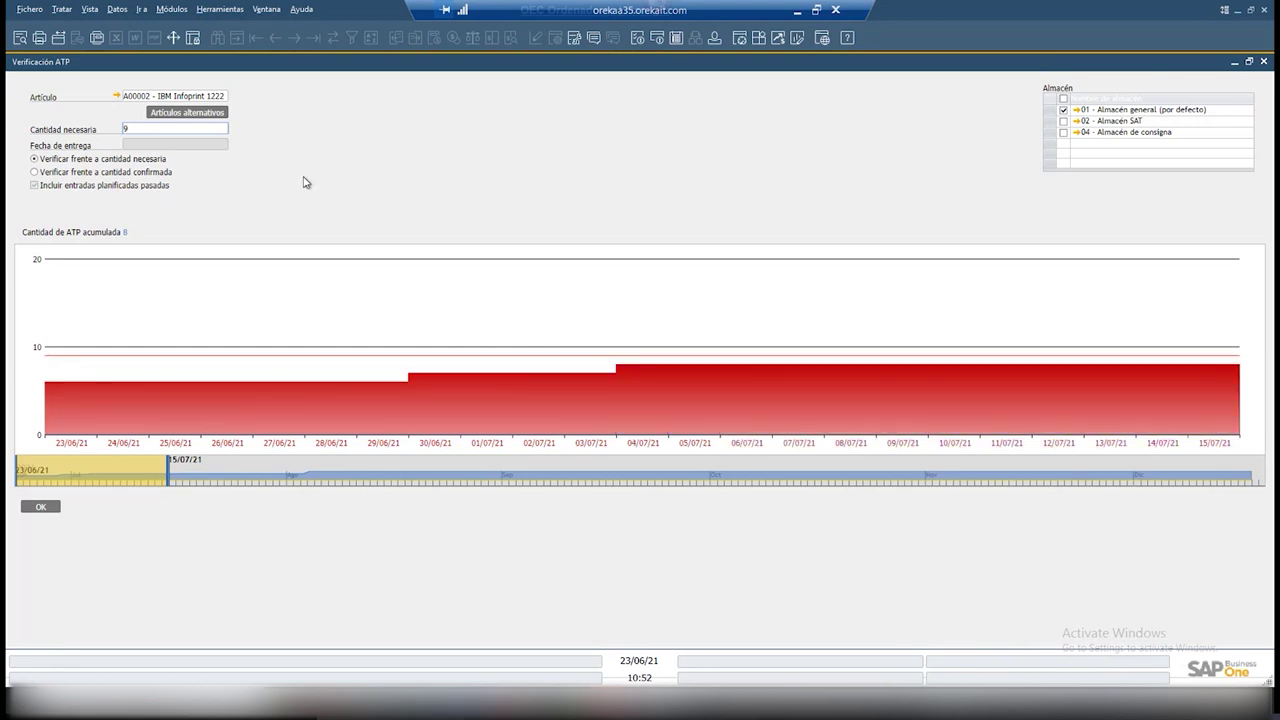
{"action": "left_click", "coordinate": [208, 116]}
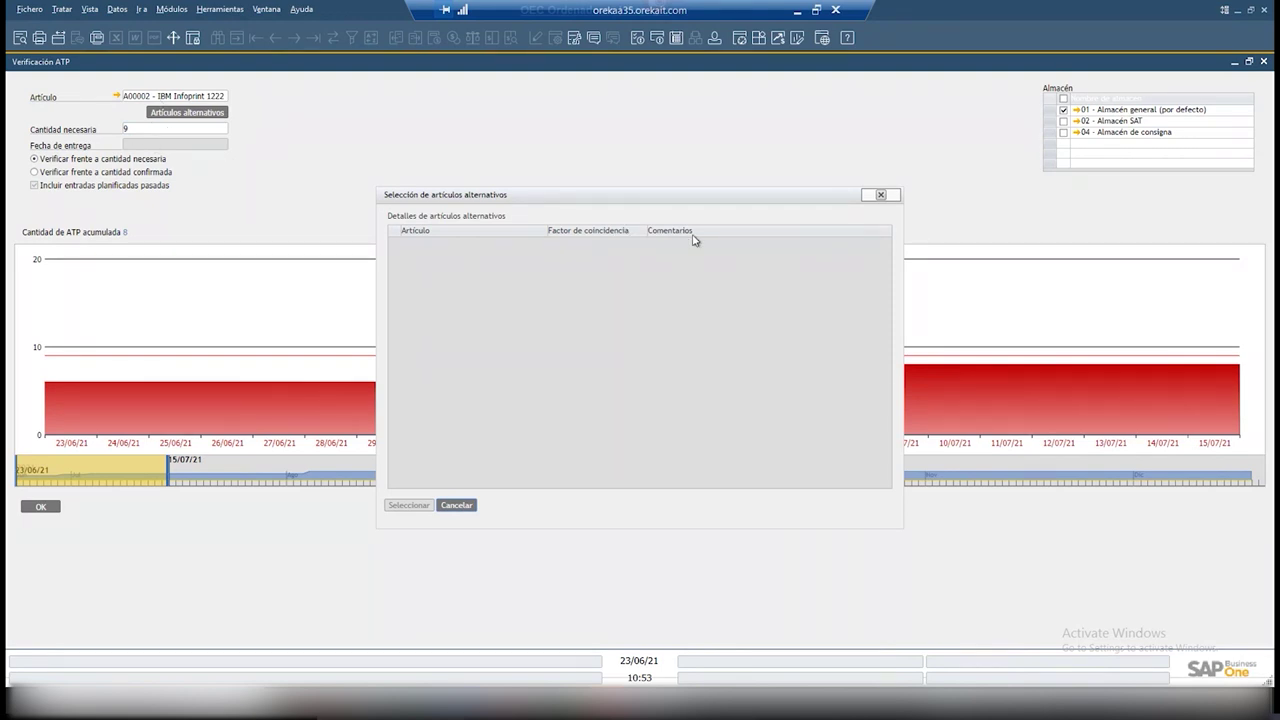
{"action": "left_click", "coordinate": [880, 195]}
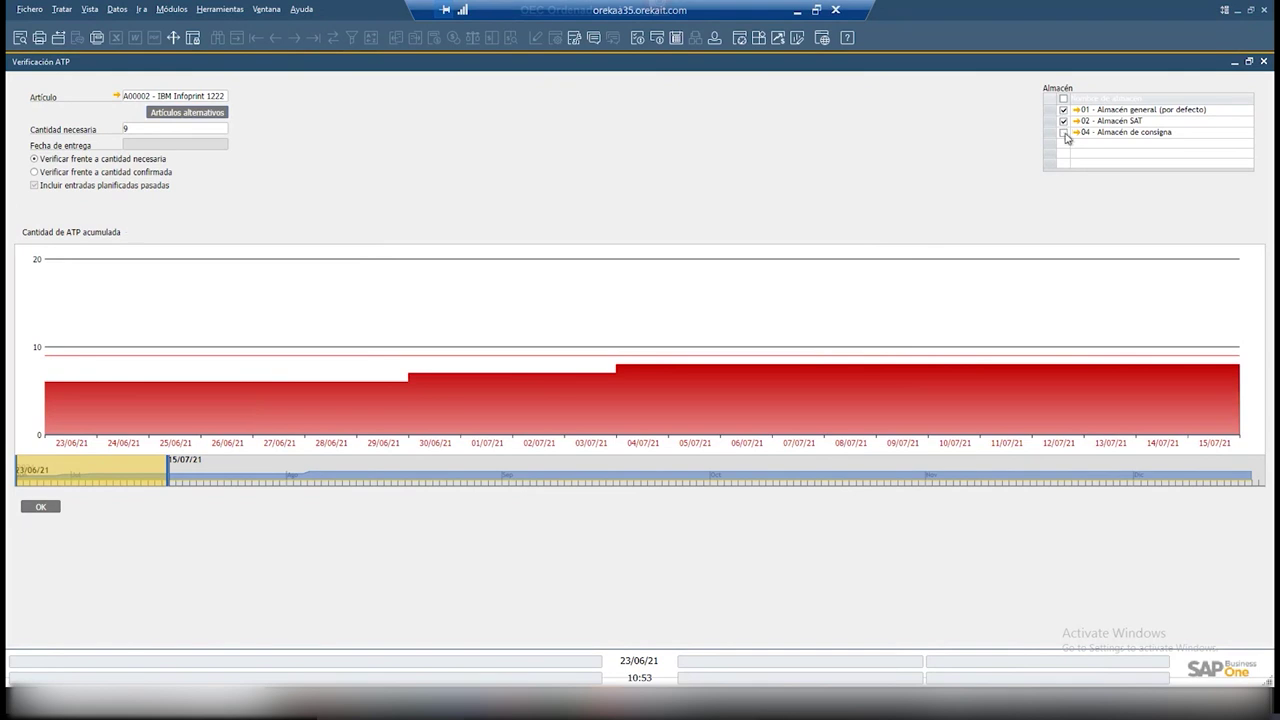
- Include warehouses 02 - Almacén SAT and 04 - Almacén de consigna, examine availability from 25/09/21 to 17/10/21, and close the ATP check
{"action": "left_click", "coordinate": [1063, 133]}
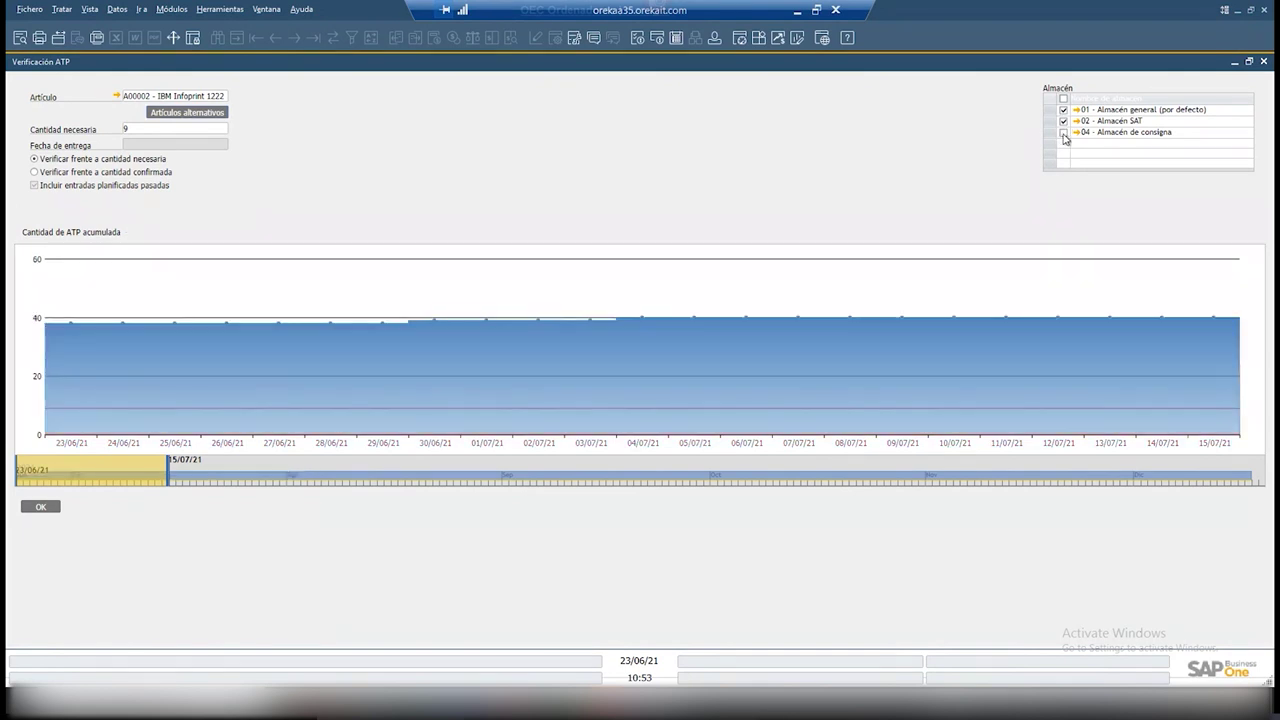
{"action": "left_click", "coordinate": [1064, 133]}
{"action": "left_click_drag", "start_coordinate": [168, 478], "coordinate": [63, 503]}
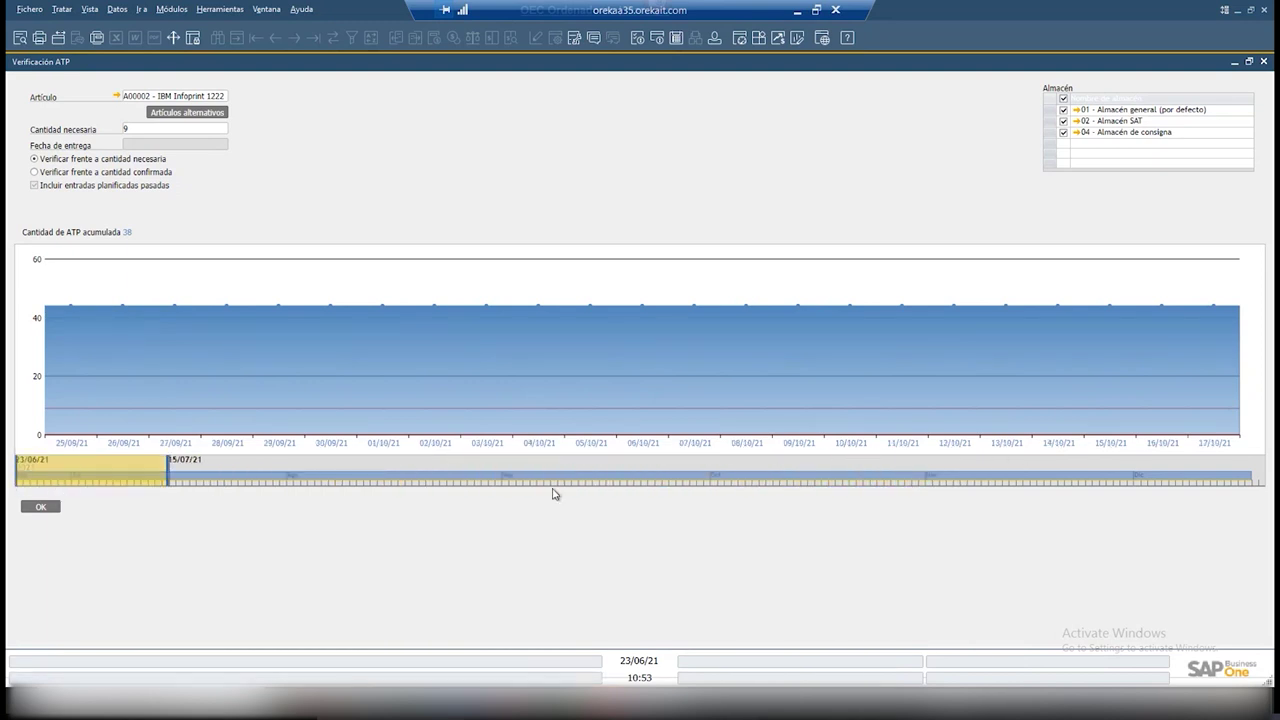
{"action": "left_click", "coordinate": [1263, 61]}
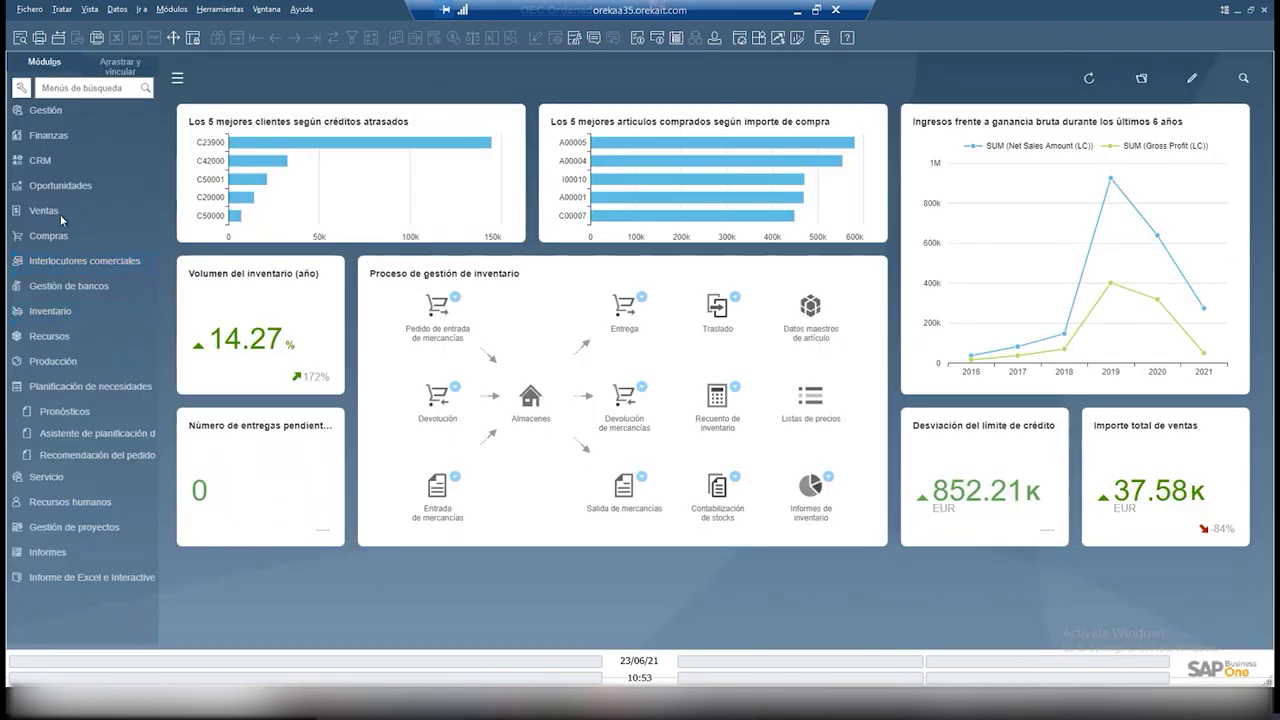
- Create a new Pedido de cliente with the customer's code and a delivery date of 01/07/21
{"action": "left_click", "coordinate": [45, 211]}
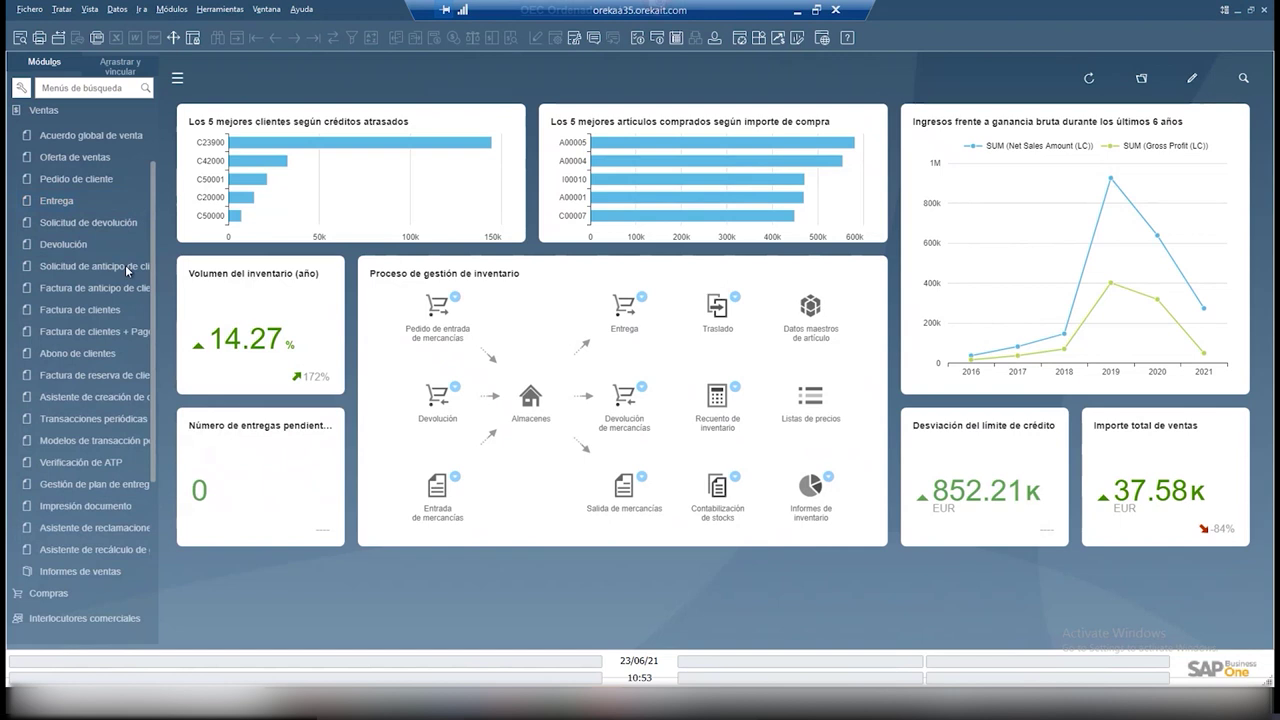
{"action": "scroll", "coordinate": [120, 230], "scroll_direction": "up", "scroll_amount": 2}
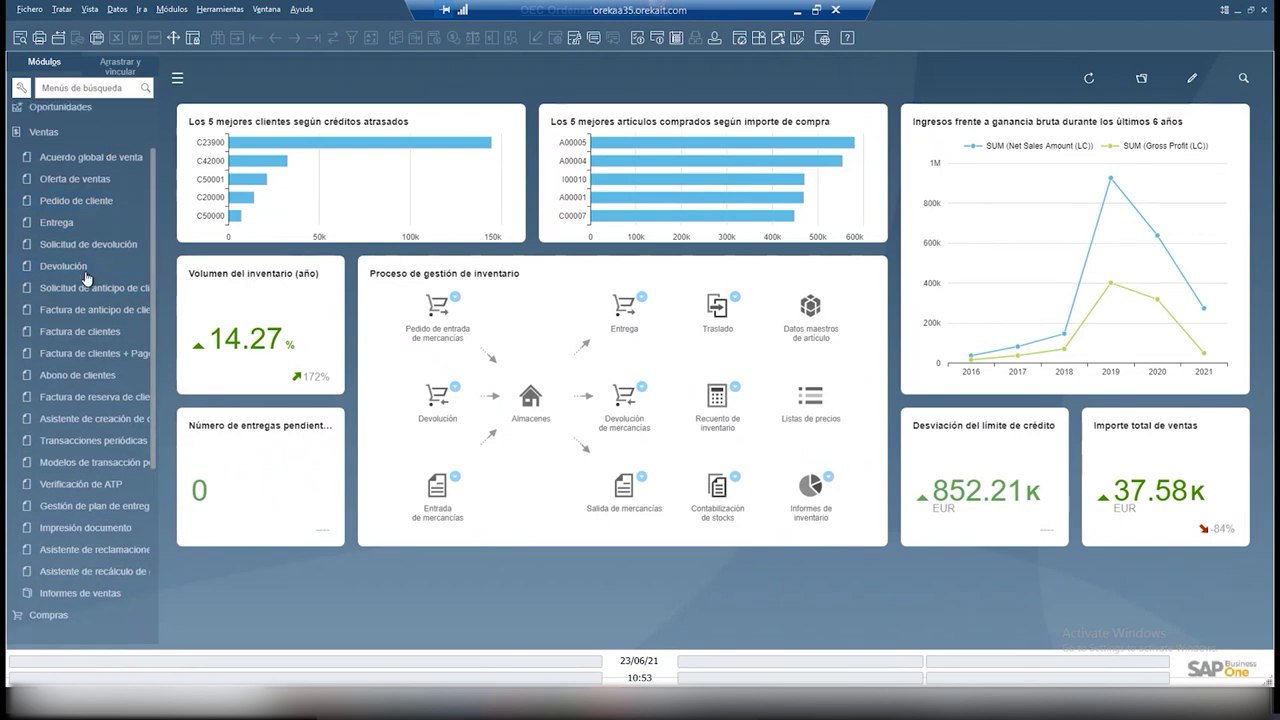
{"action": "left_click", "coordinate": [87, 222]}
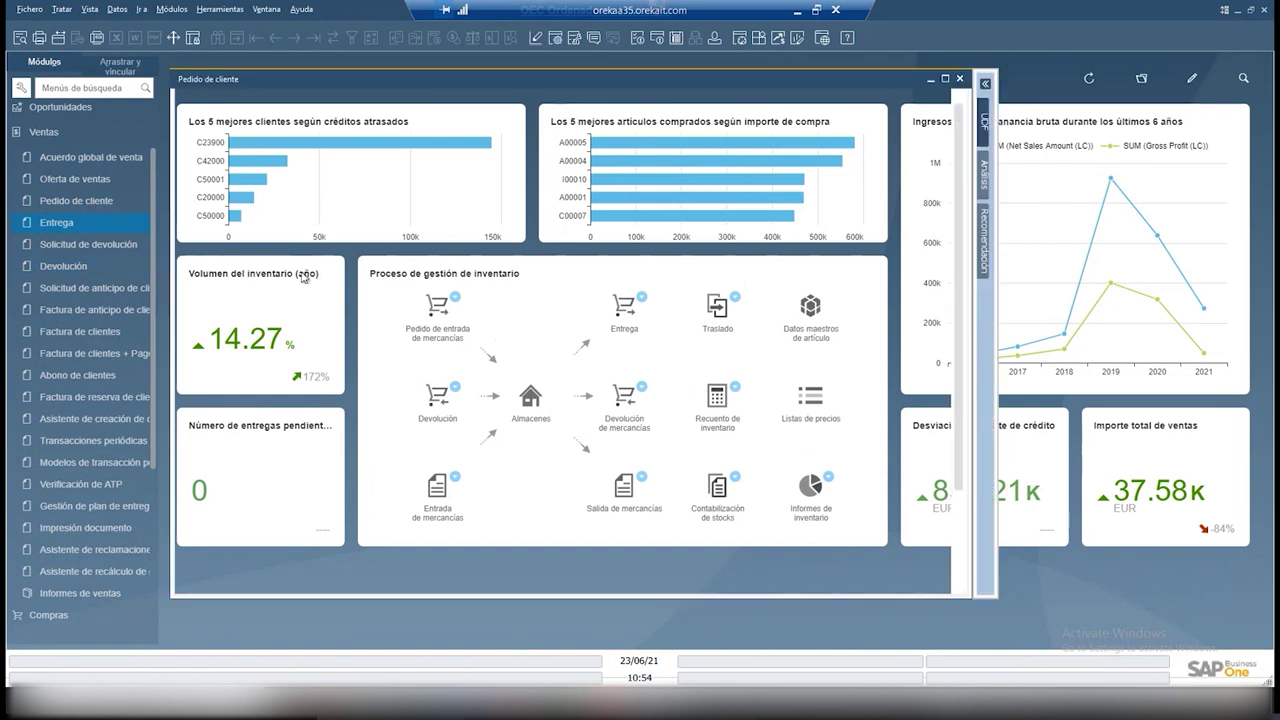
{"action": "type", "text": "c20000"}
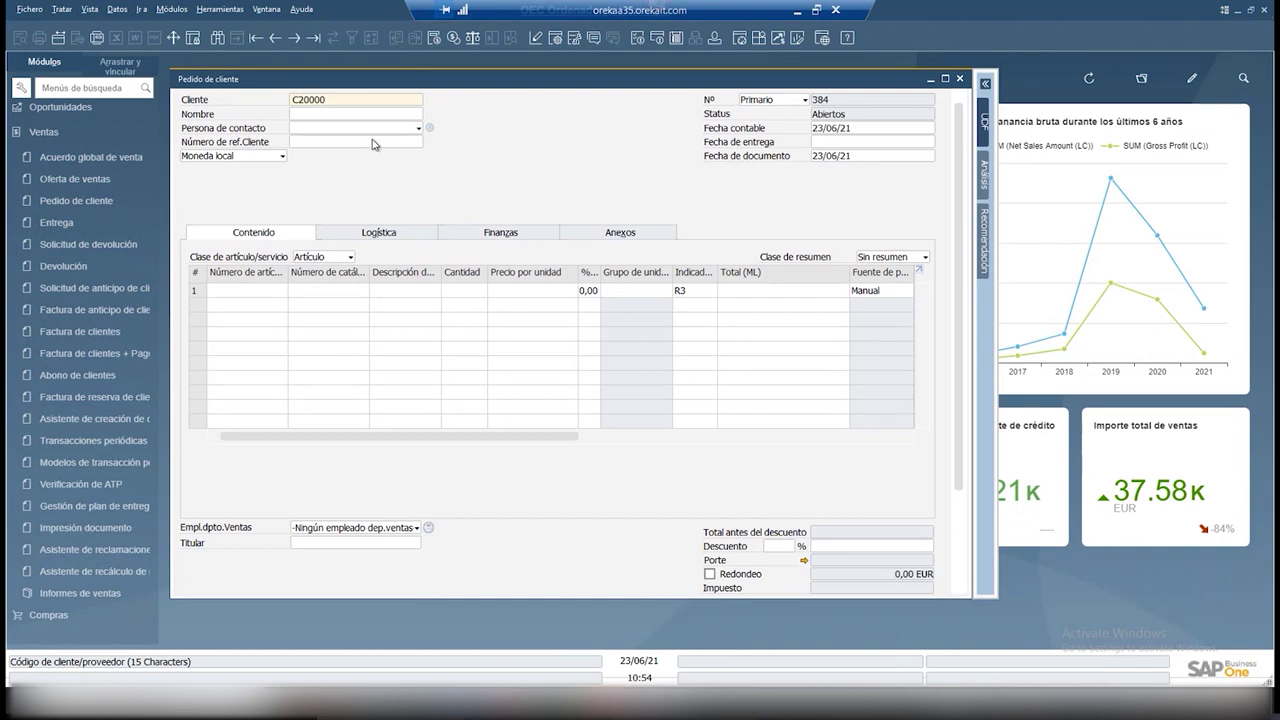
{"action": "key", "text": "Tab"}
{"action": "left_click", "coordinate": [846, 145]}
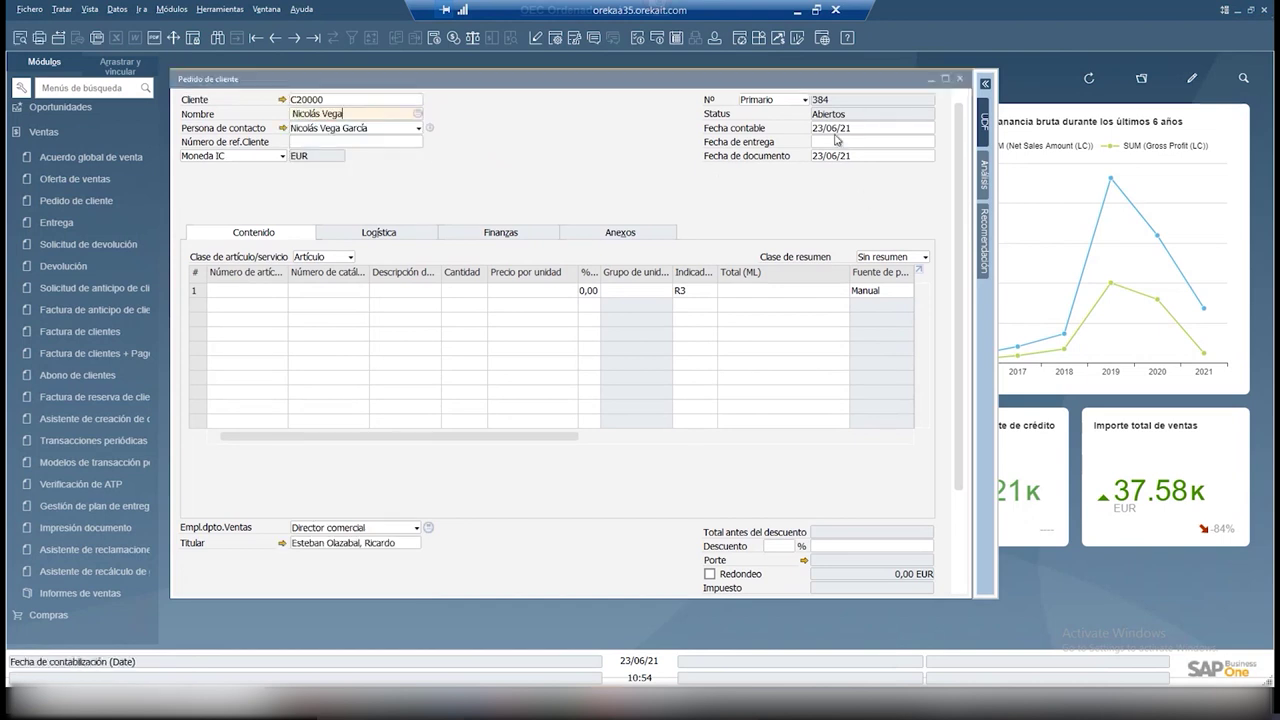
{"action": "left_click", "coordinate": [852, 142]}
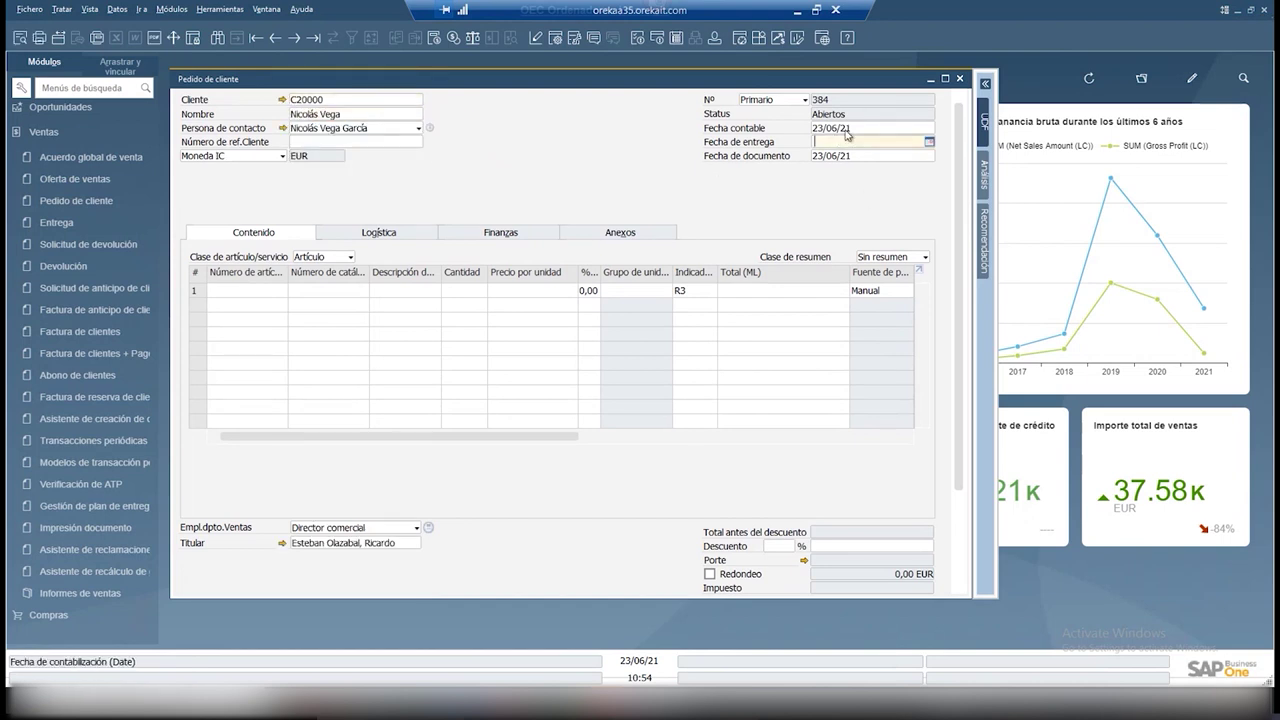
{"action": "type", "text": "01/07/21"}
{"action": "key", "text": "Tab"}
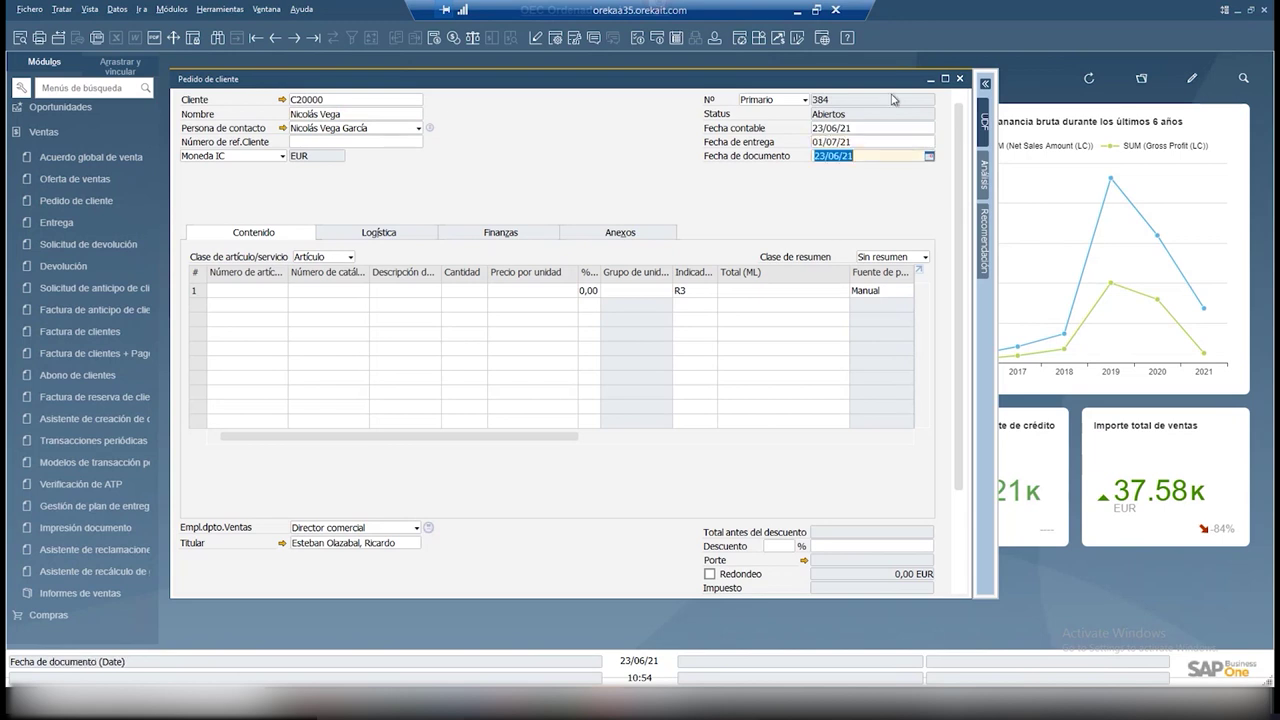
- Add item A00002 to the first order line with a quantity of 10
{"action": "left_click", "coordinate": [263, 291]}
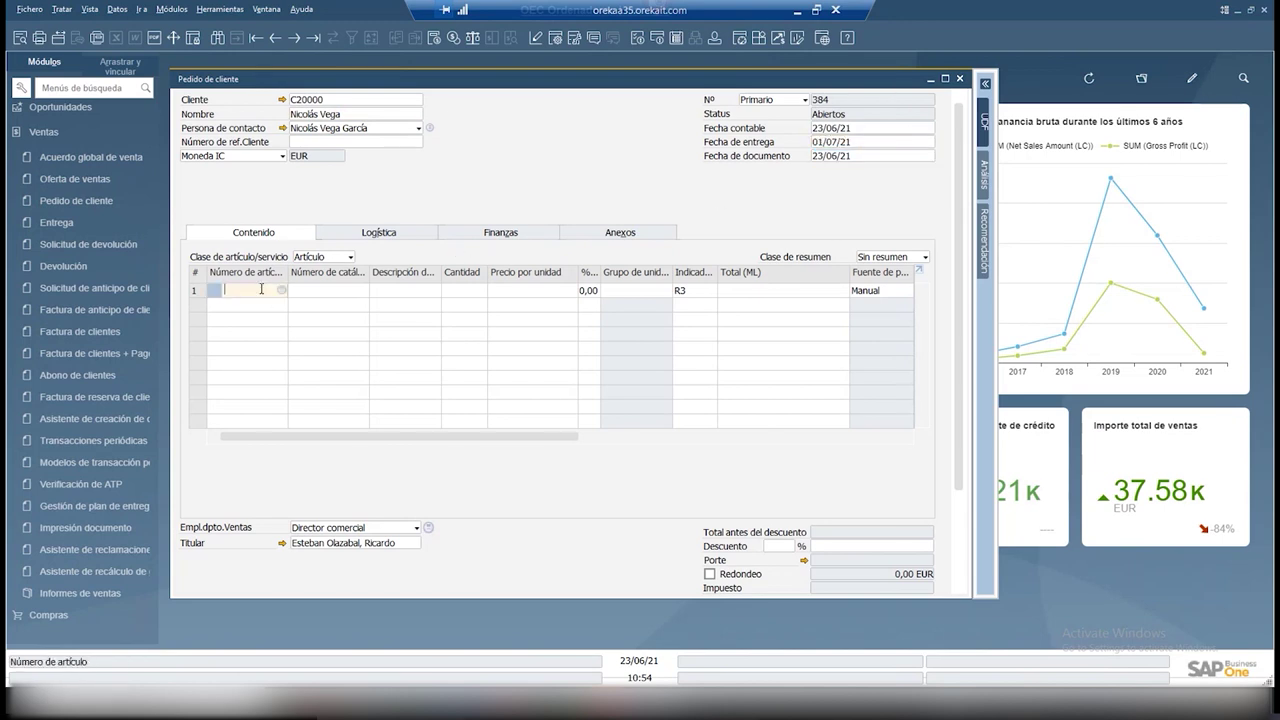
{"action": "type", "text": "a0002"}
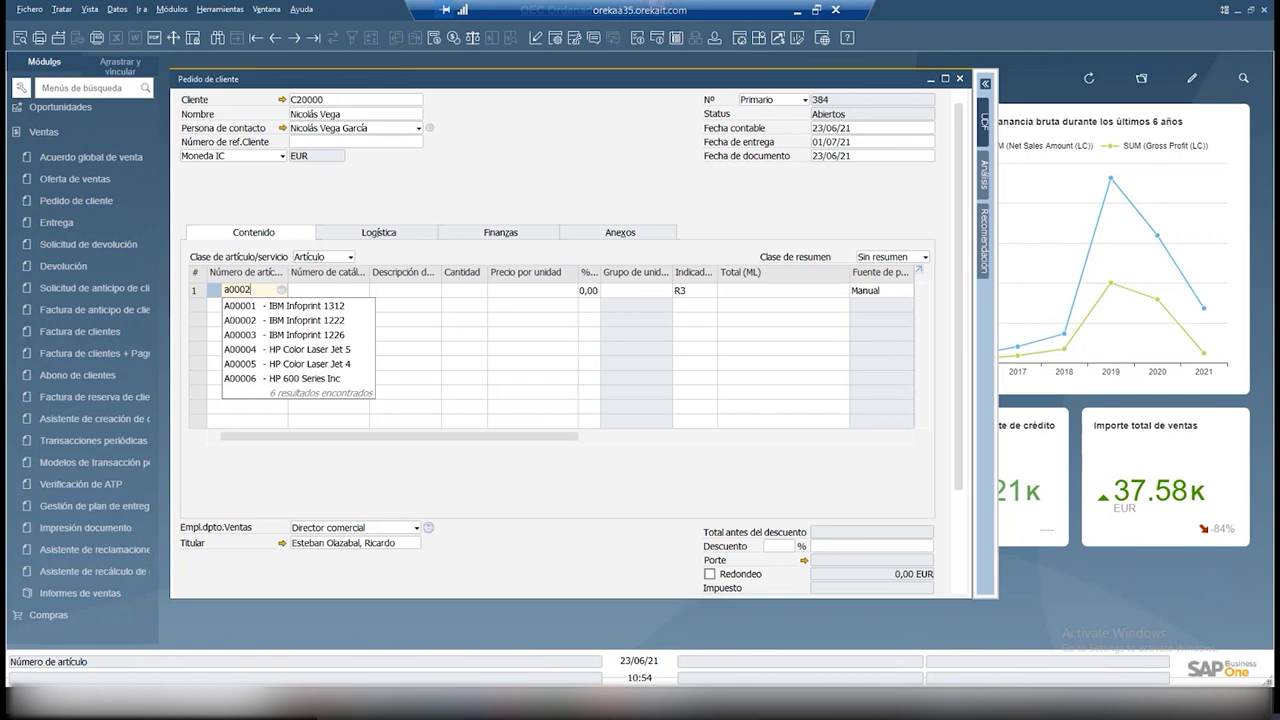
{"action": "left_click", "coordinate": [261, 289]}
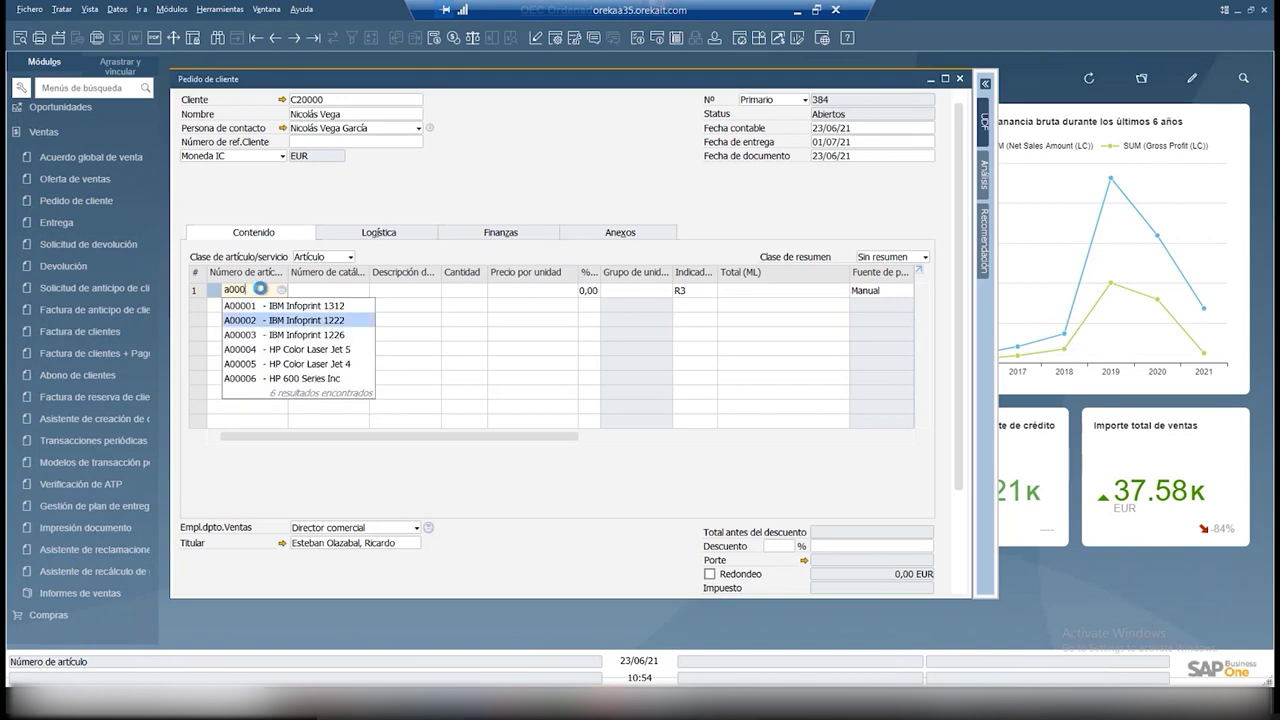
{"action": "key", "text": "Tab"}
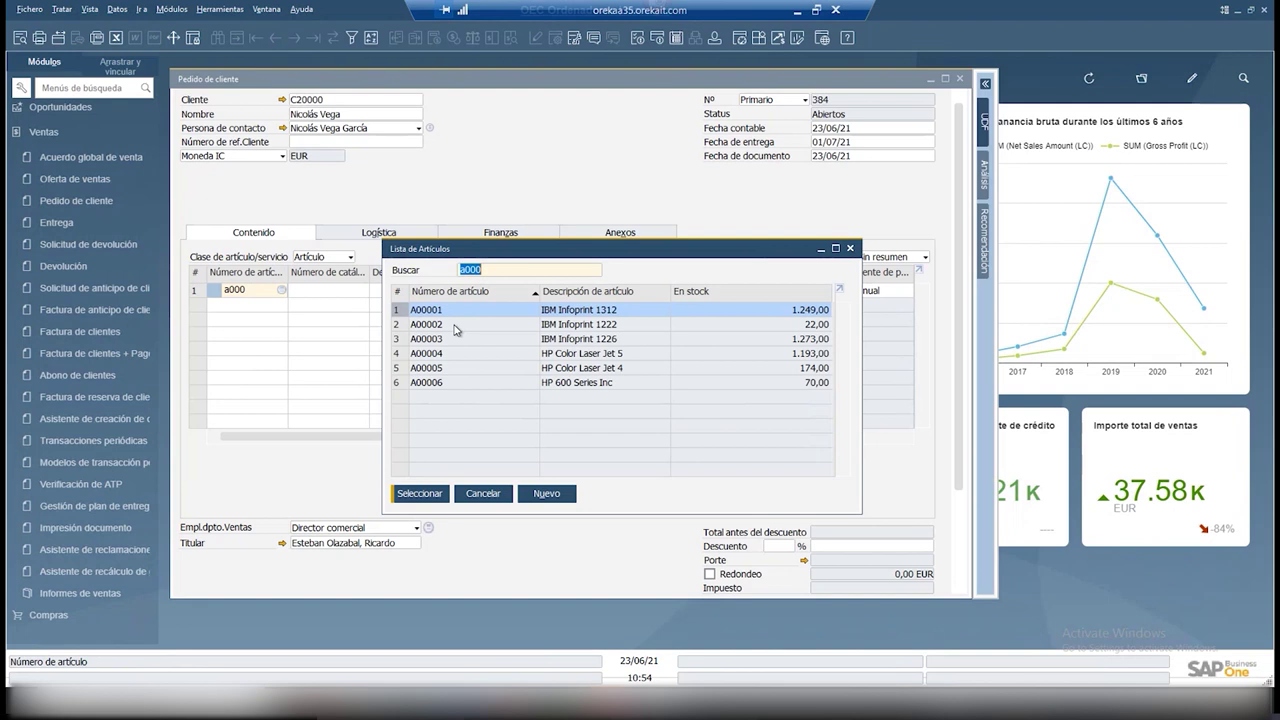
{"action": "double_click", "coordinate": [455, 325]}
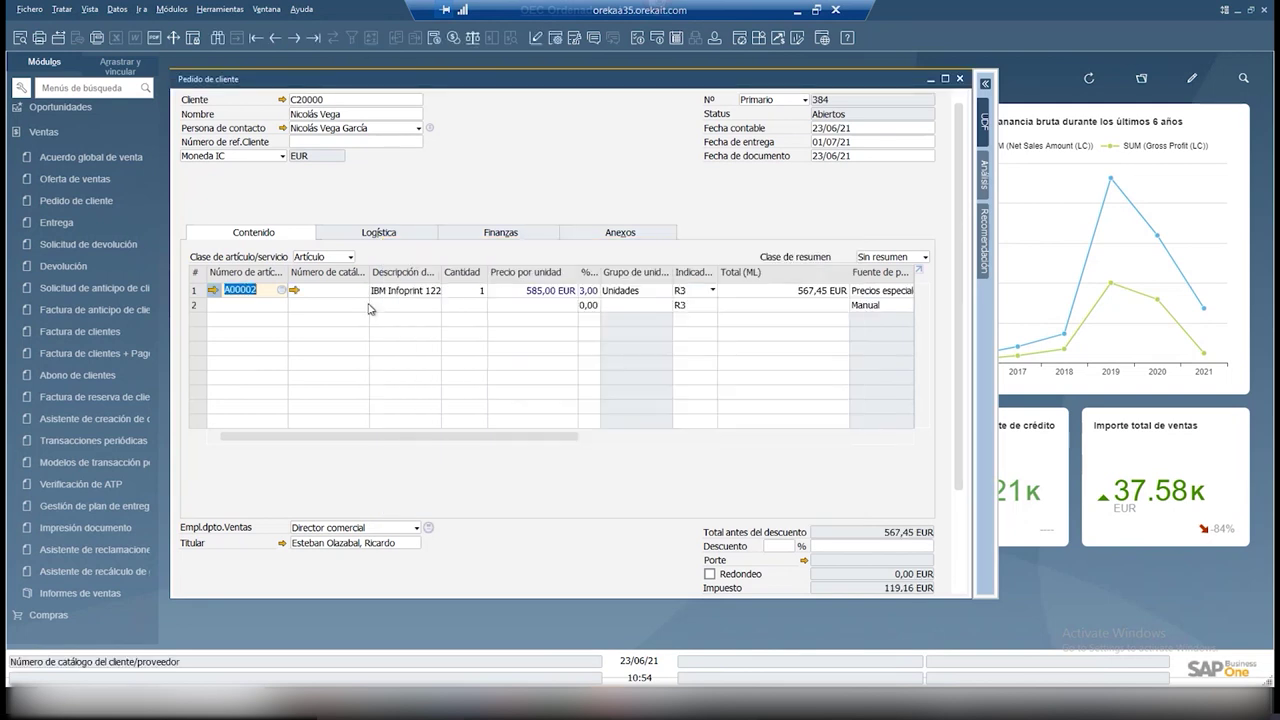
{"action": "type", "text": "1"}
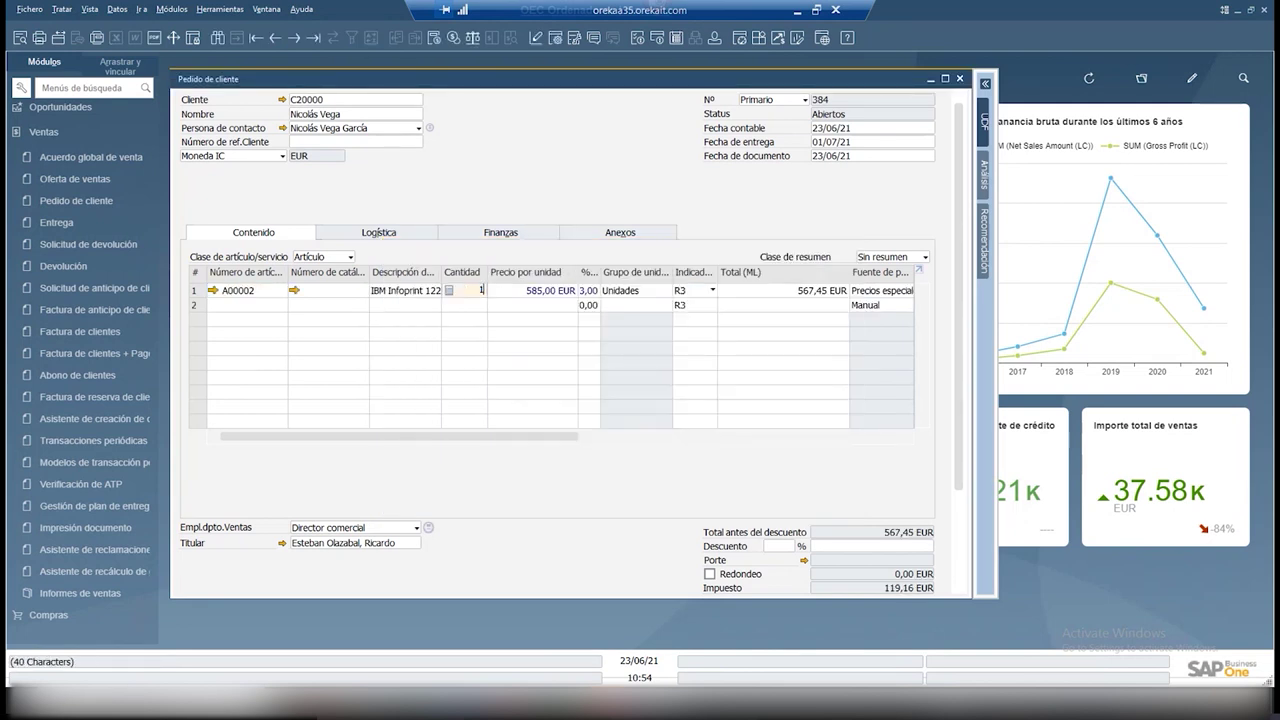
{"action": "type", "text": "0"}
{"action": "key", "text": "Tab"}
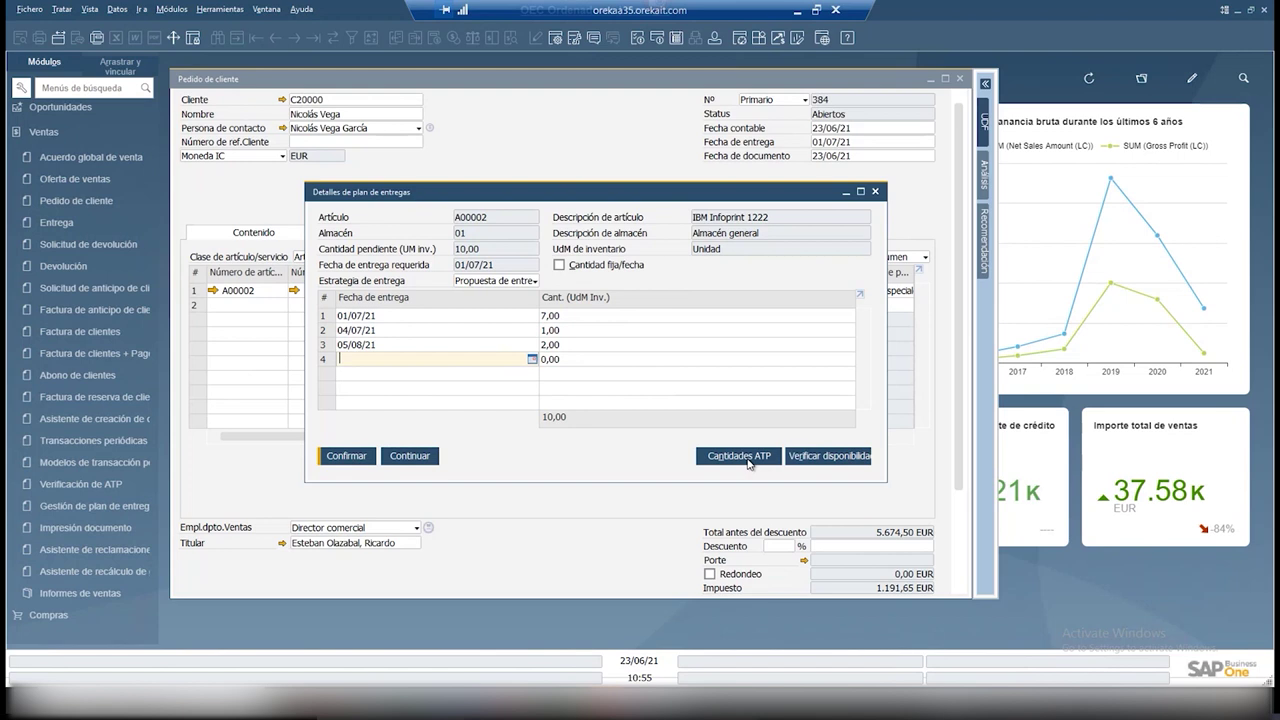
- Review item A00002's ATP quantities and confirm the proposed delivery schedule for the order line
{"action": "left_click", "coordinate": [748, 458]}
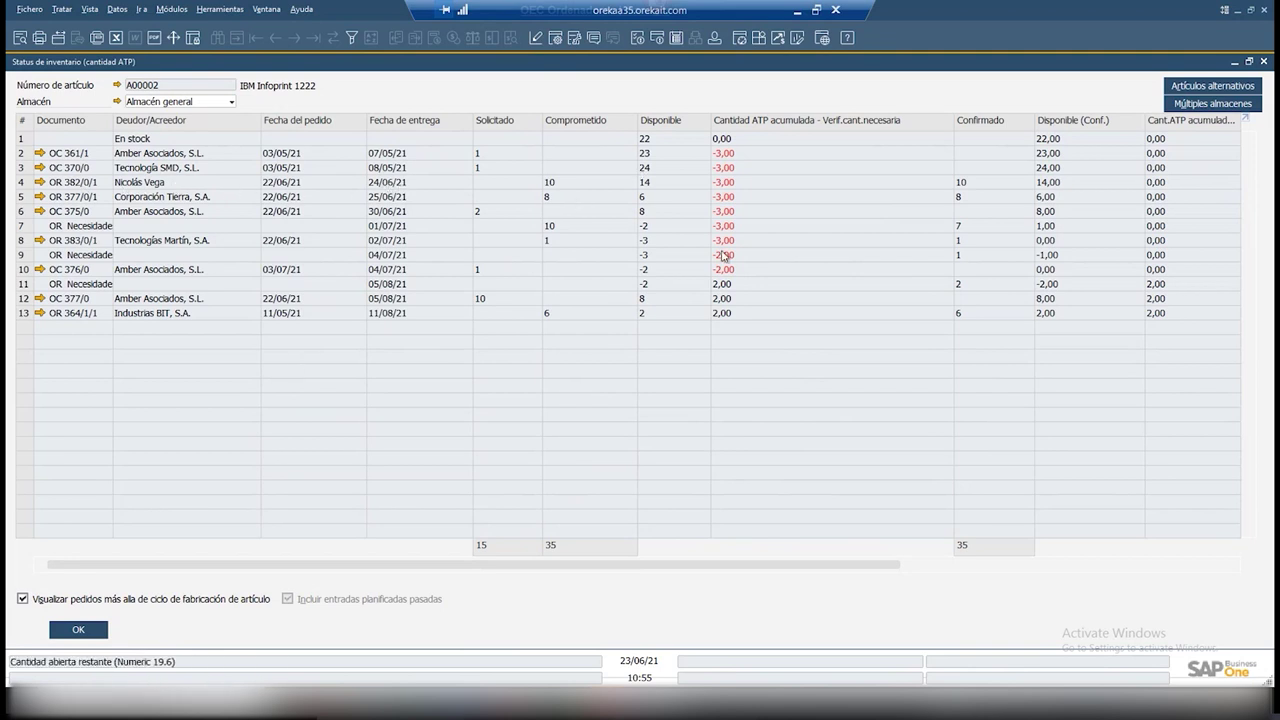
{"action": "left_click", "coordinate": [1263, 62]}
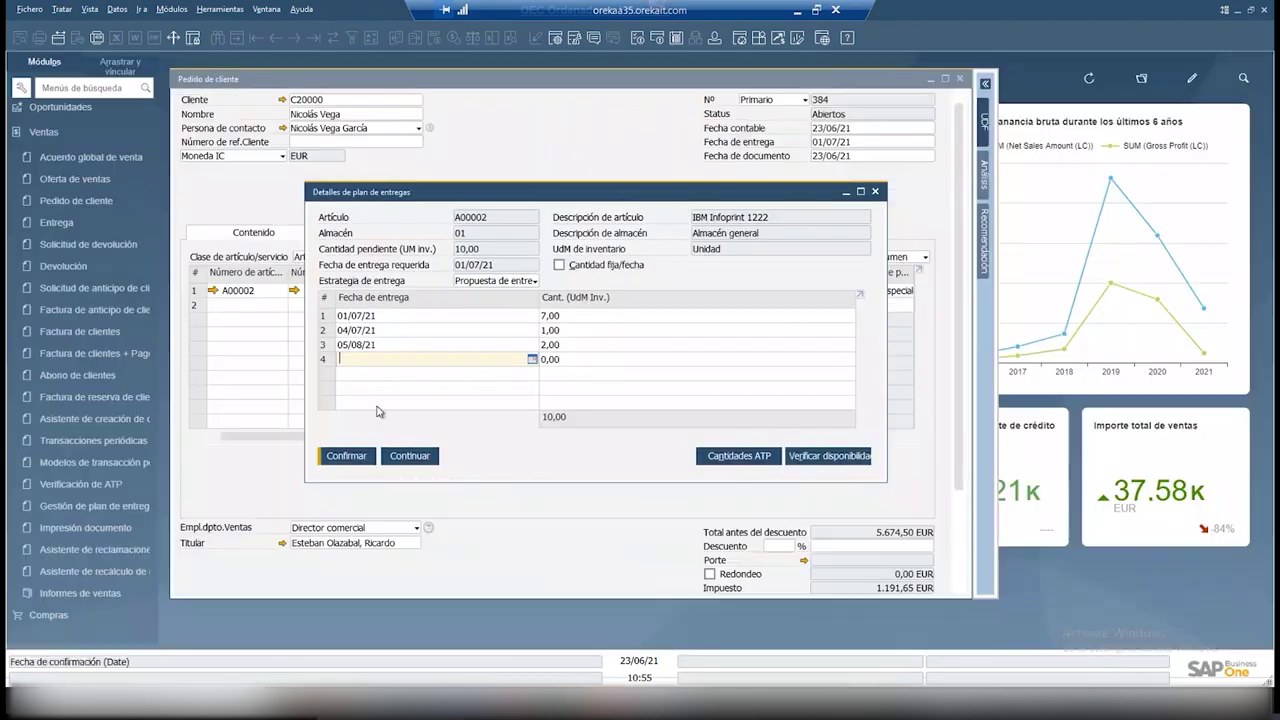
{"action": "left_click", "coordinate": [362, 458]}
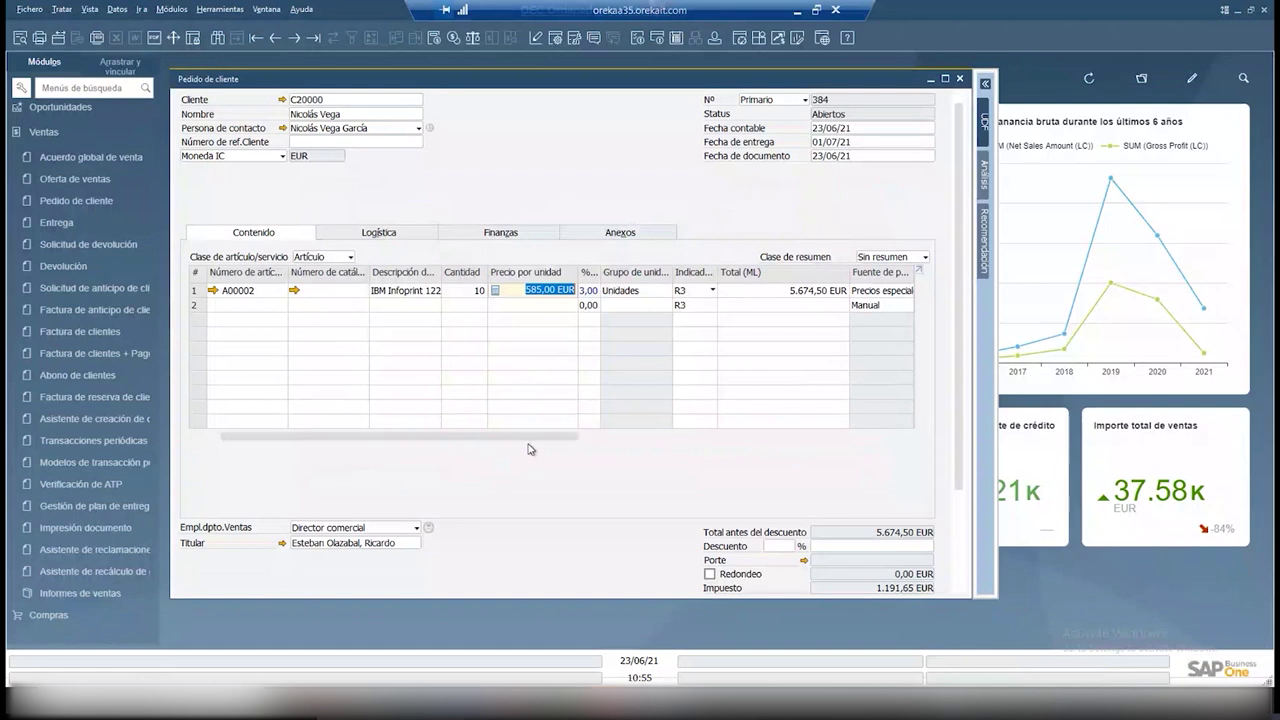
- Save the Pedido de cliente for item A00002 using the Añadir y cerrar option
{"action": "left_click_drag", "start_coordinate": [530, 440], "coordinate": [773, 440]}
{"action": "scroll", "coordinate": [905, 236], "scroll_direction": "down", "scroll_amount": 3}
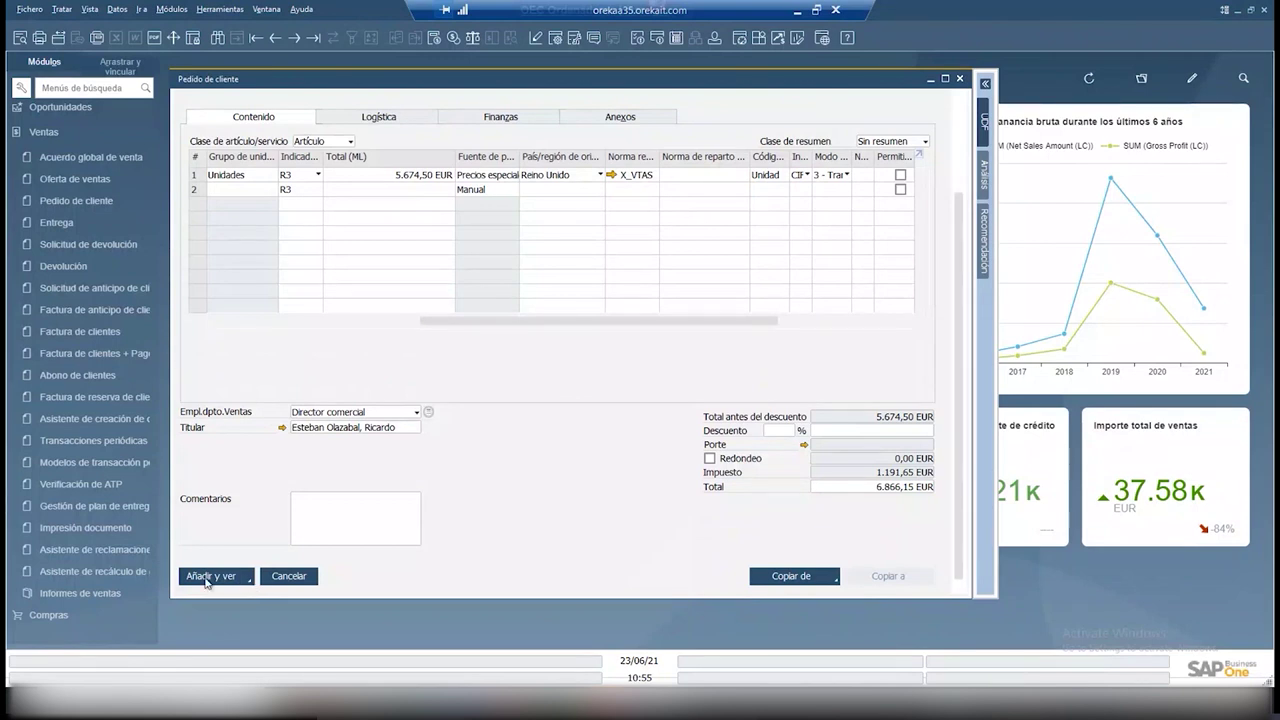
{"action": "left_click", "coordinate": [251, 584]}
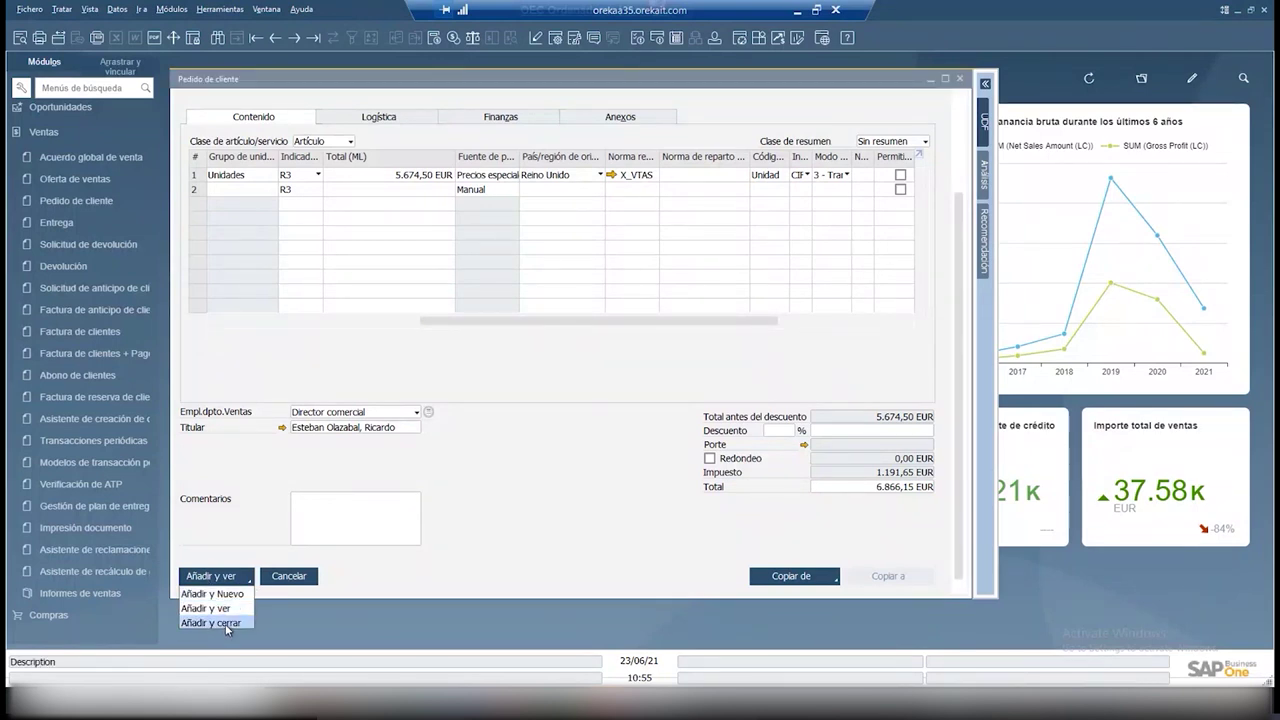
{"action": "left_click", "coordinate": [226, 624]}
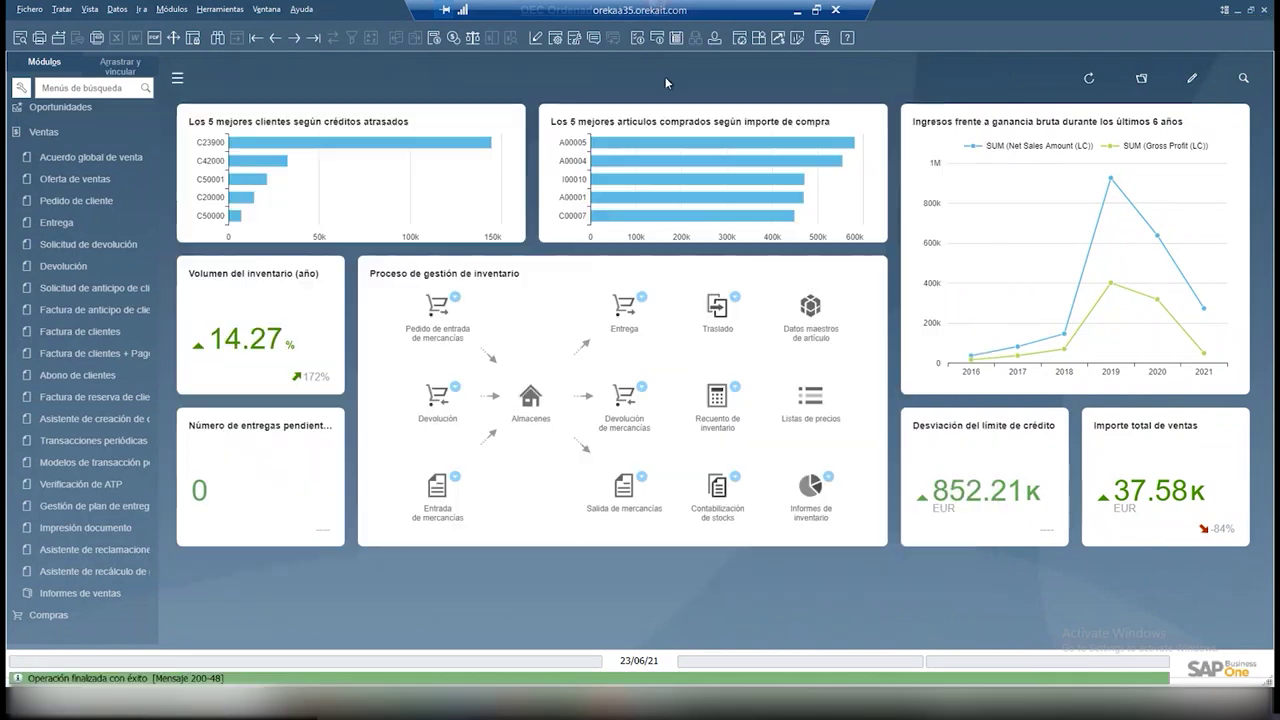
- Open Gestión de plan de entregas and list the sales orders for item A00002 - IBM Infoprint 1222
{"action": "left_click", "coordinate": [757, 39]}
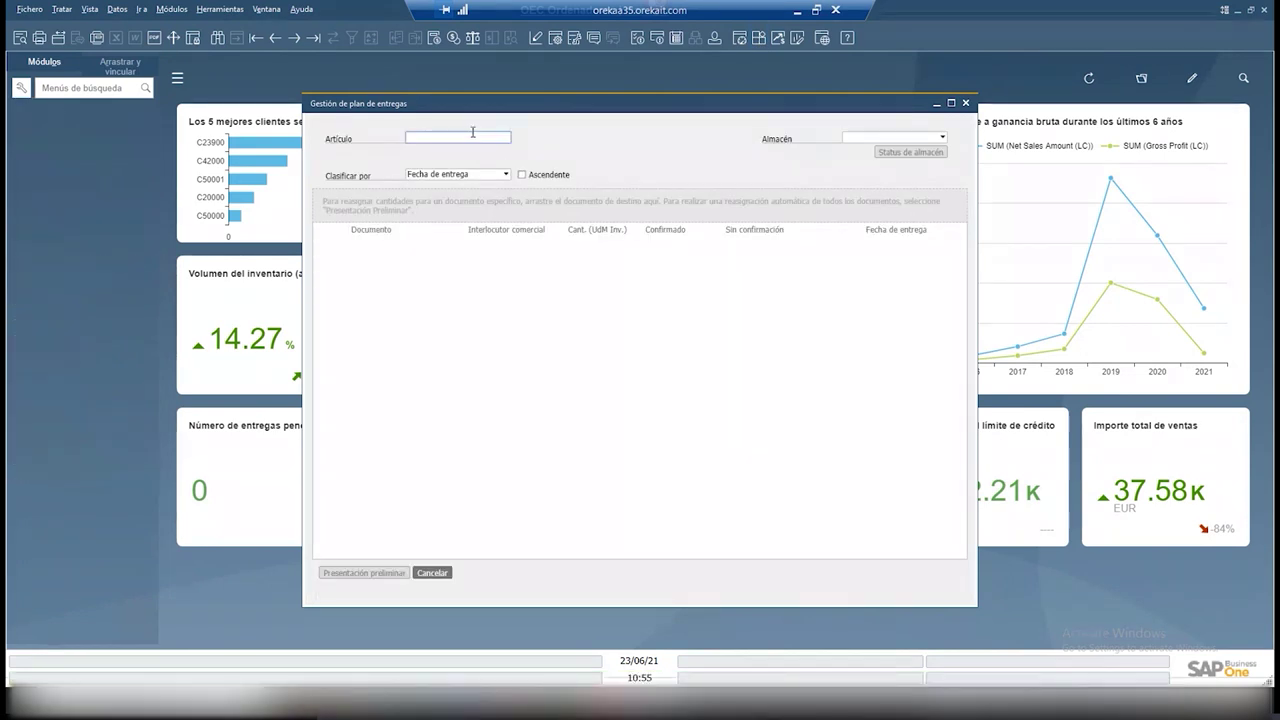
{"action": "type", "text": "A000"}
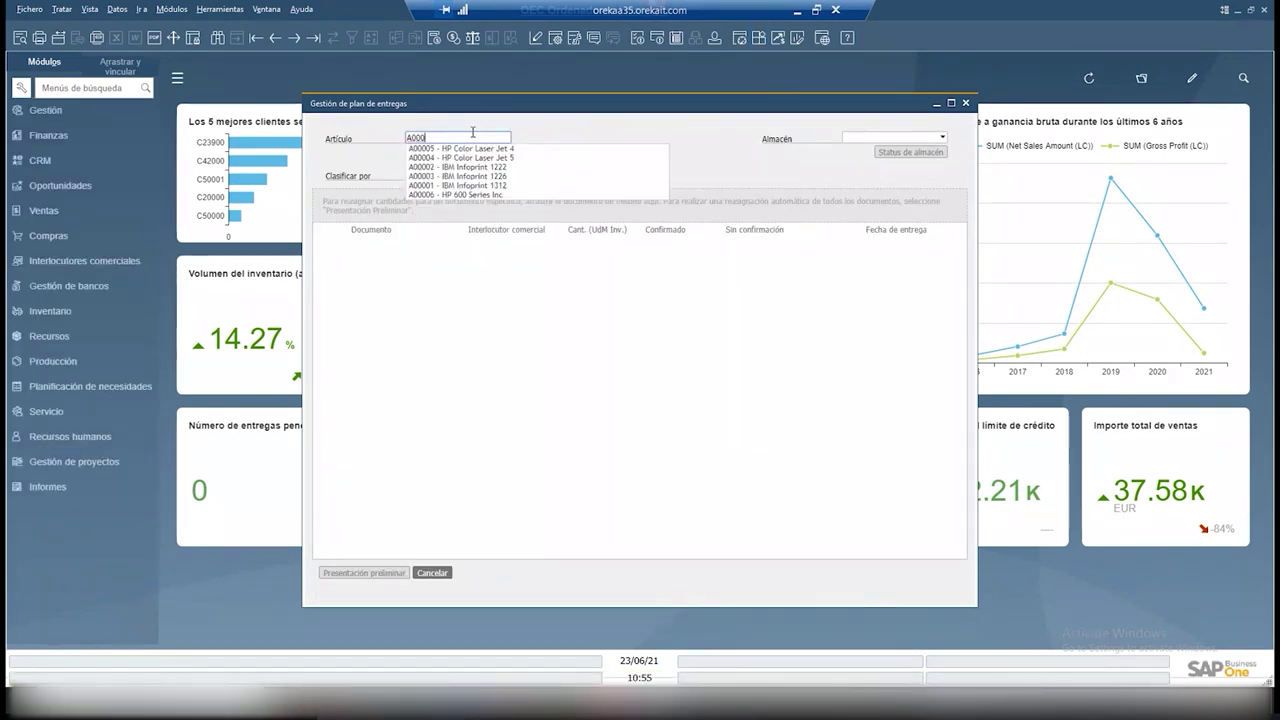
{"action": "key", "text": "Down"}
{"action": "key", "text": "Down"}
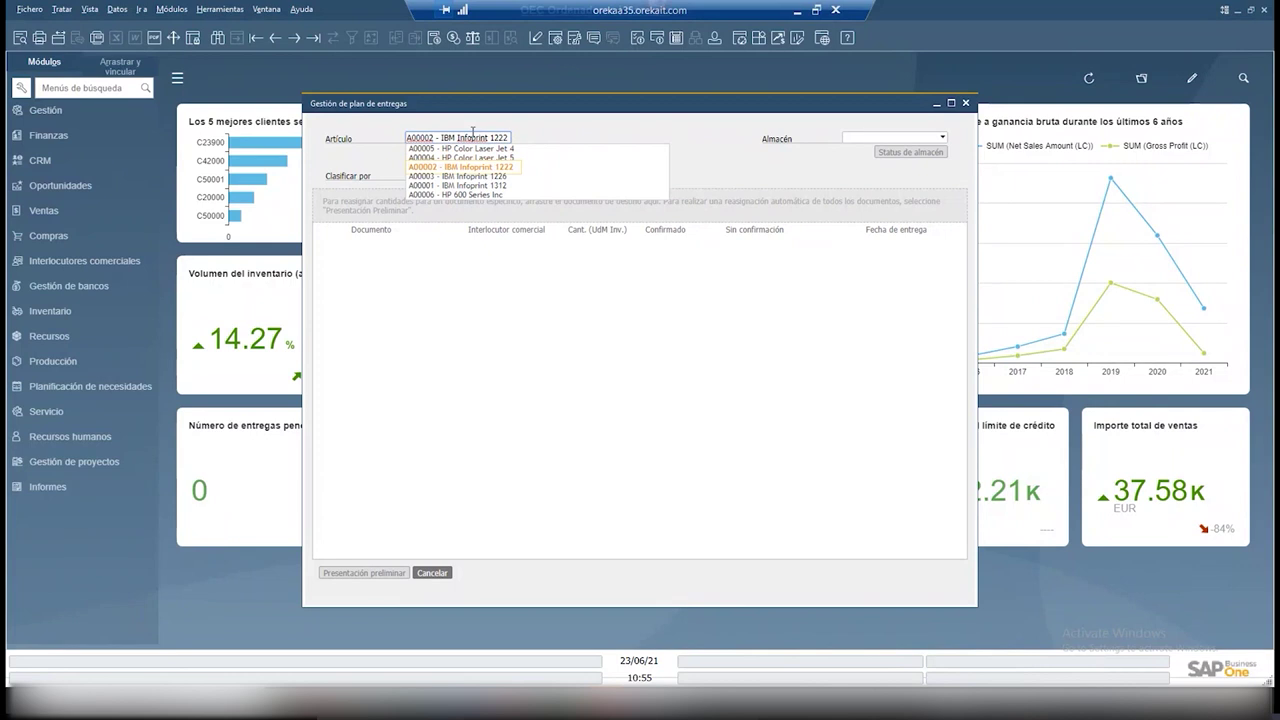
{"action": "key", "text": "Tab"}
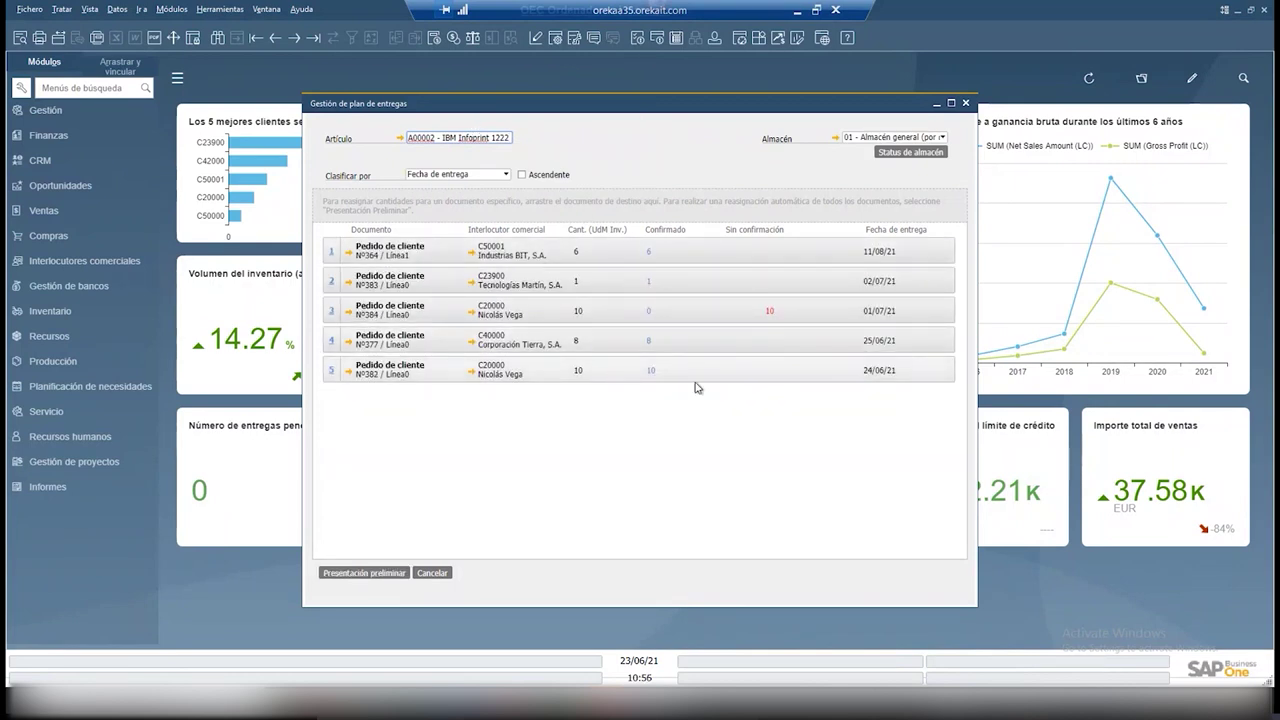
- Sort the orders by ascending delivery date and expand the scheduled delivery of the 24/06/21 order
{"action": "left_click", "coordinate": [770, 316]}
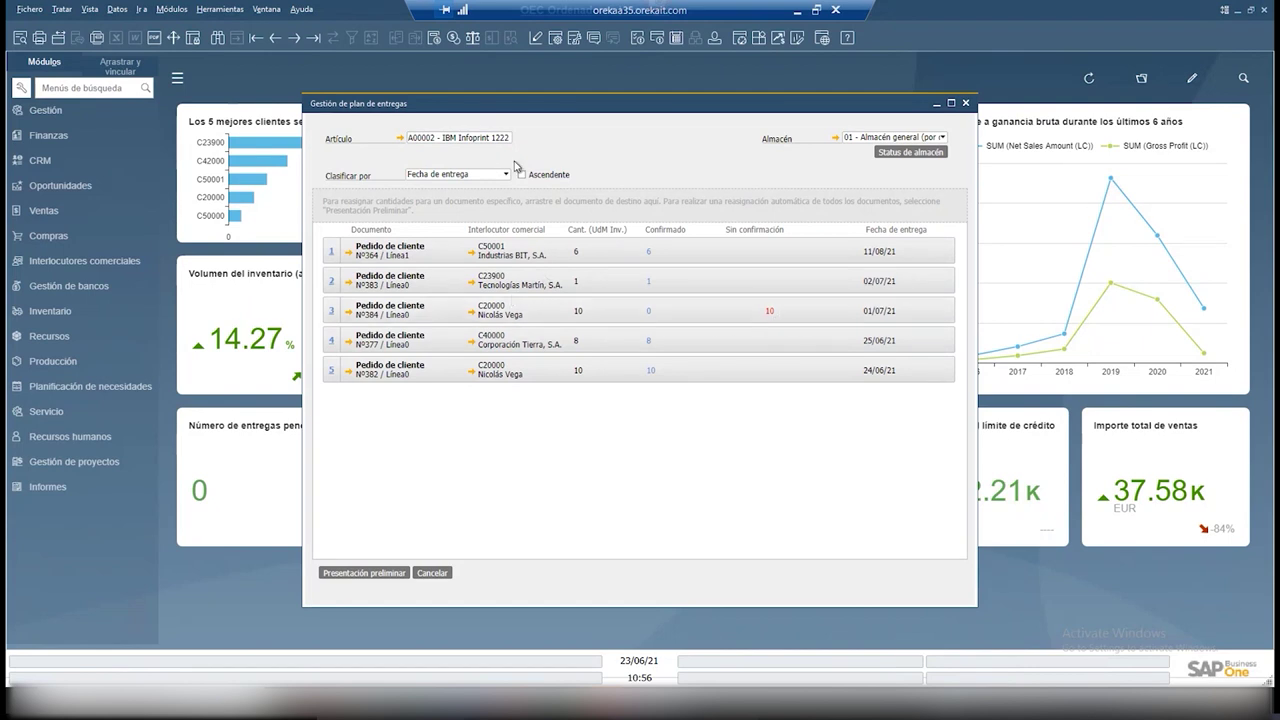
{"action": "left_click", "coordinate": [522, 175]}
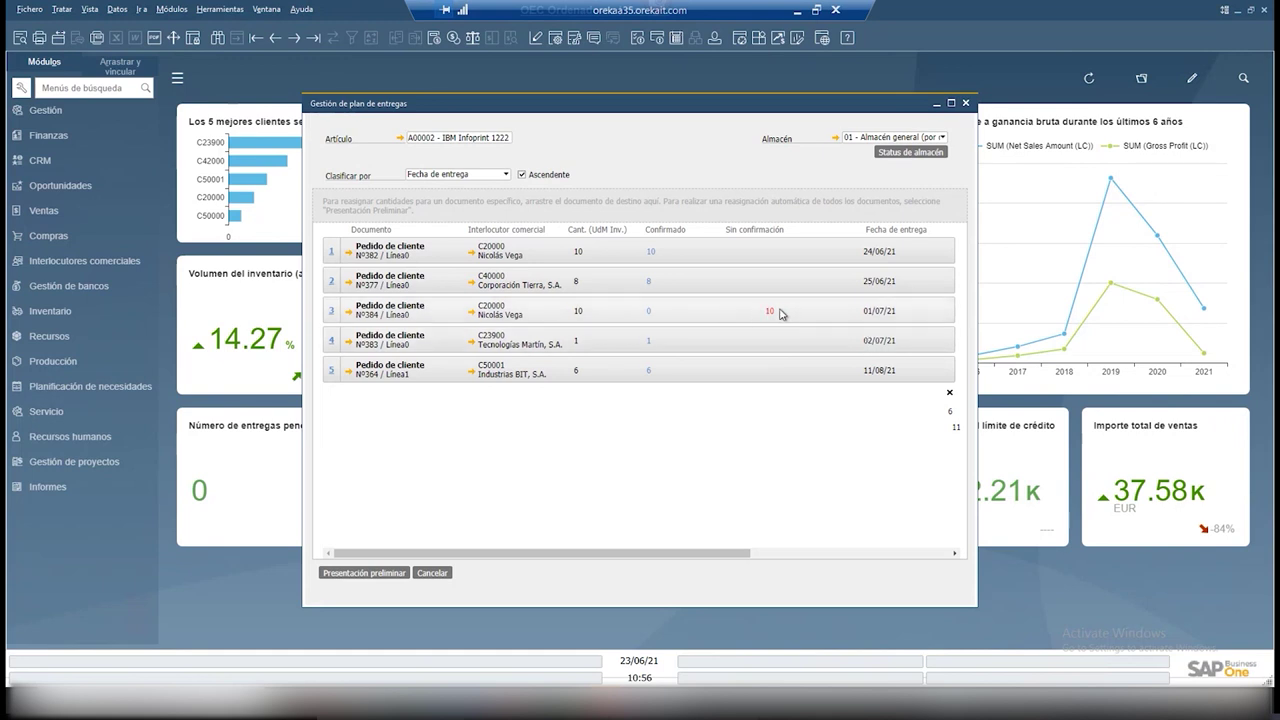
{"action": "left_click", "coordinate": [682, 256]}
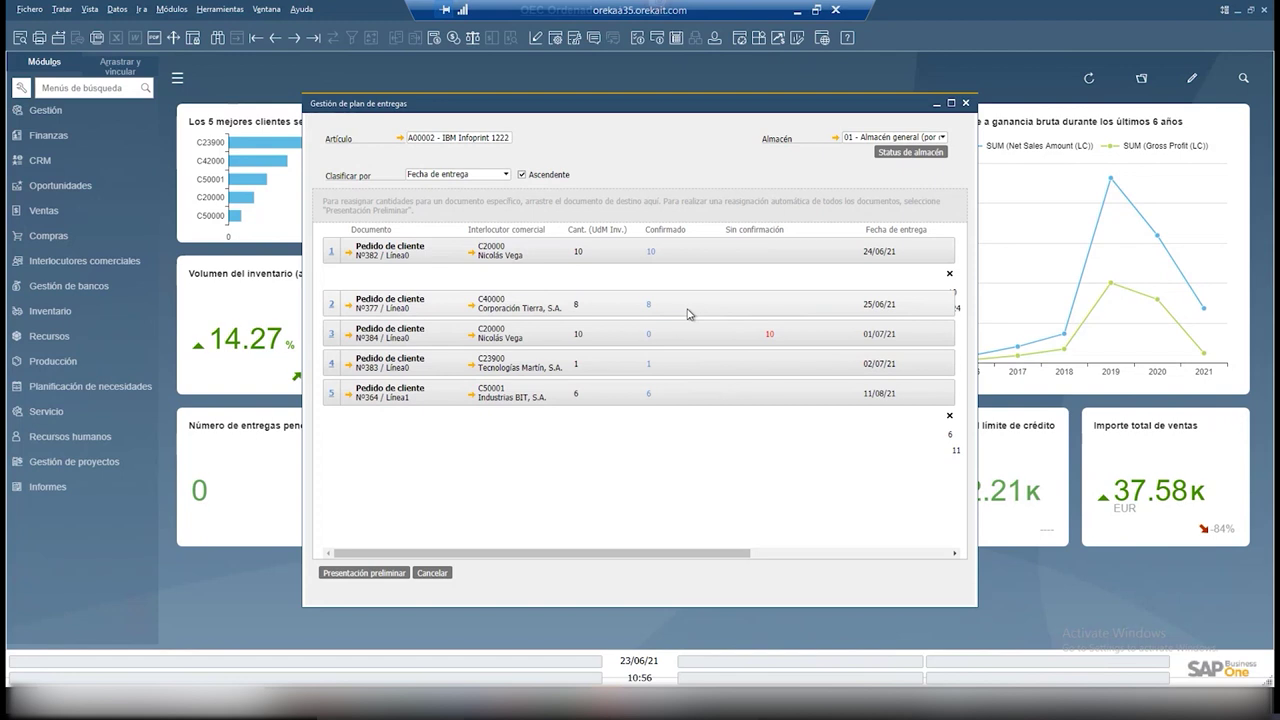
- Make the unconfirmed 01/07/21 order the target document and reduce the 11/08/21 order's scheduled delivery to 0
{"action": "left_click_drag", "start_coordinate": [700, 334], "coordinate": [706, 216]}
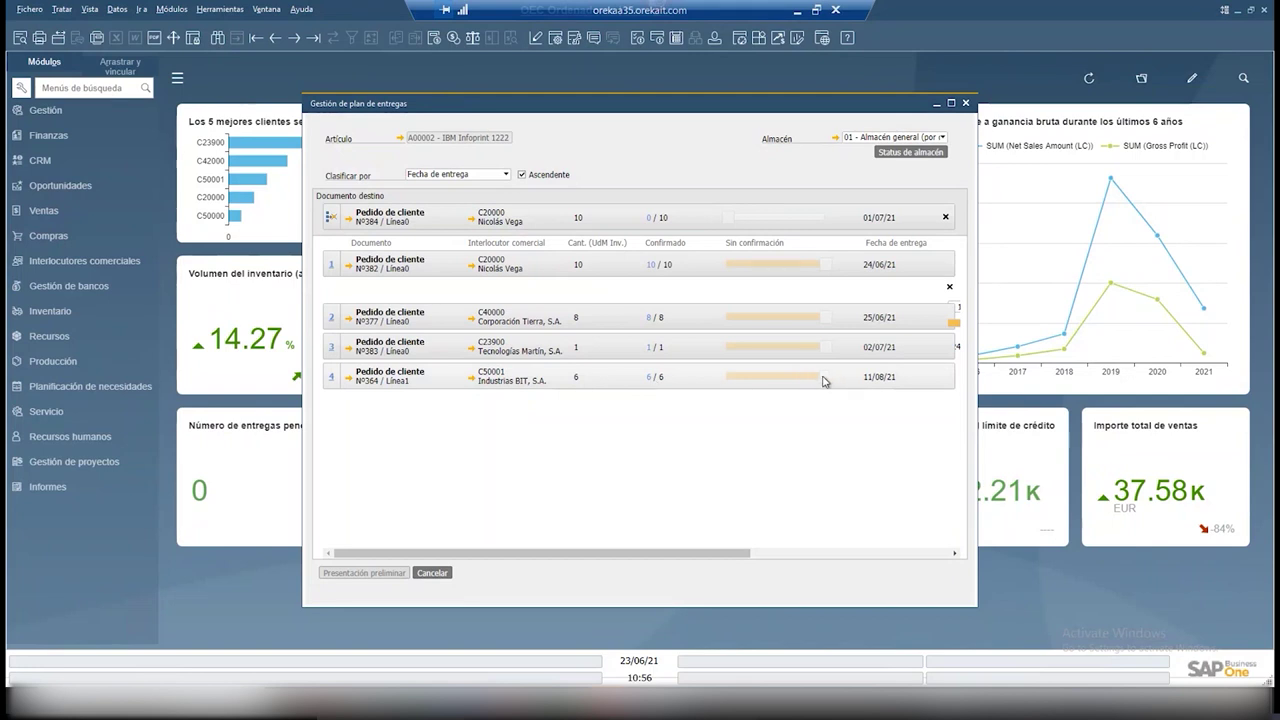
{"action": "left_click", "coordinate": [952, 104]}
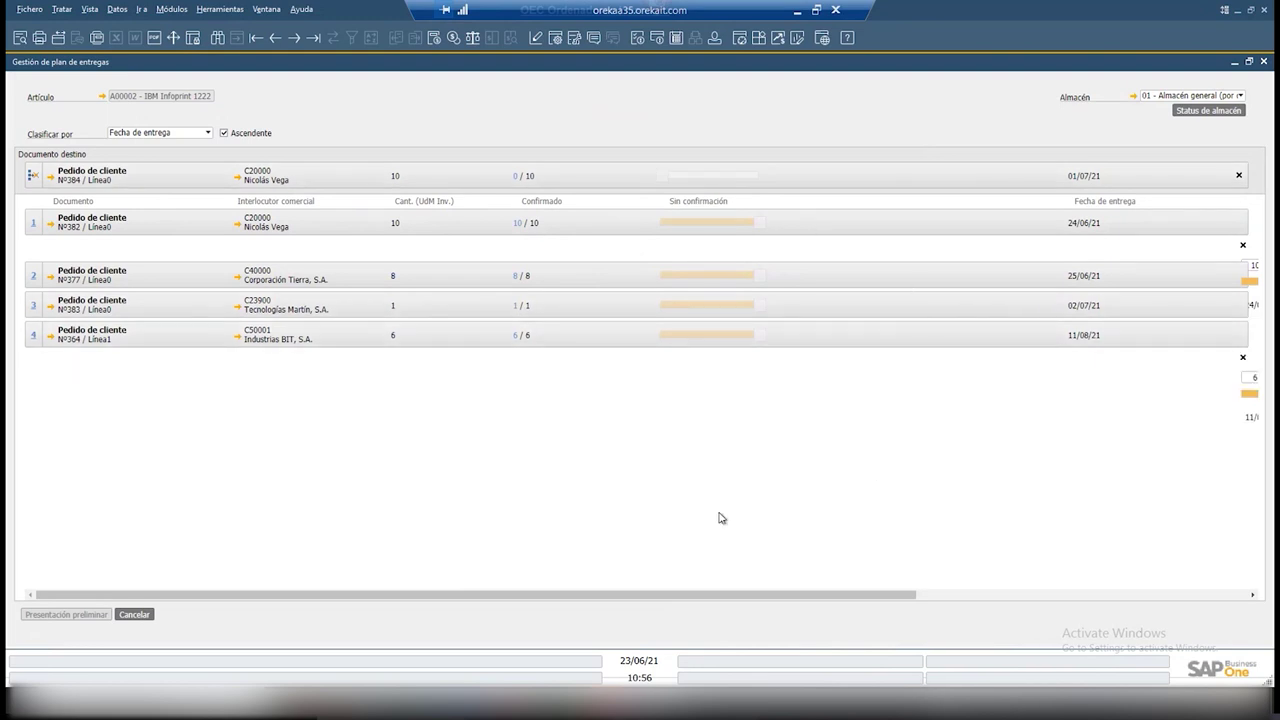
{"action": "left_click_drag", "start_coordinate": [700, 594], "coordinate": [984, 596]}
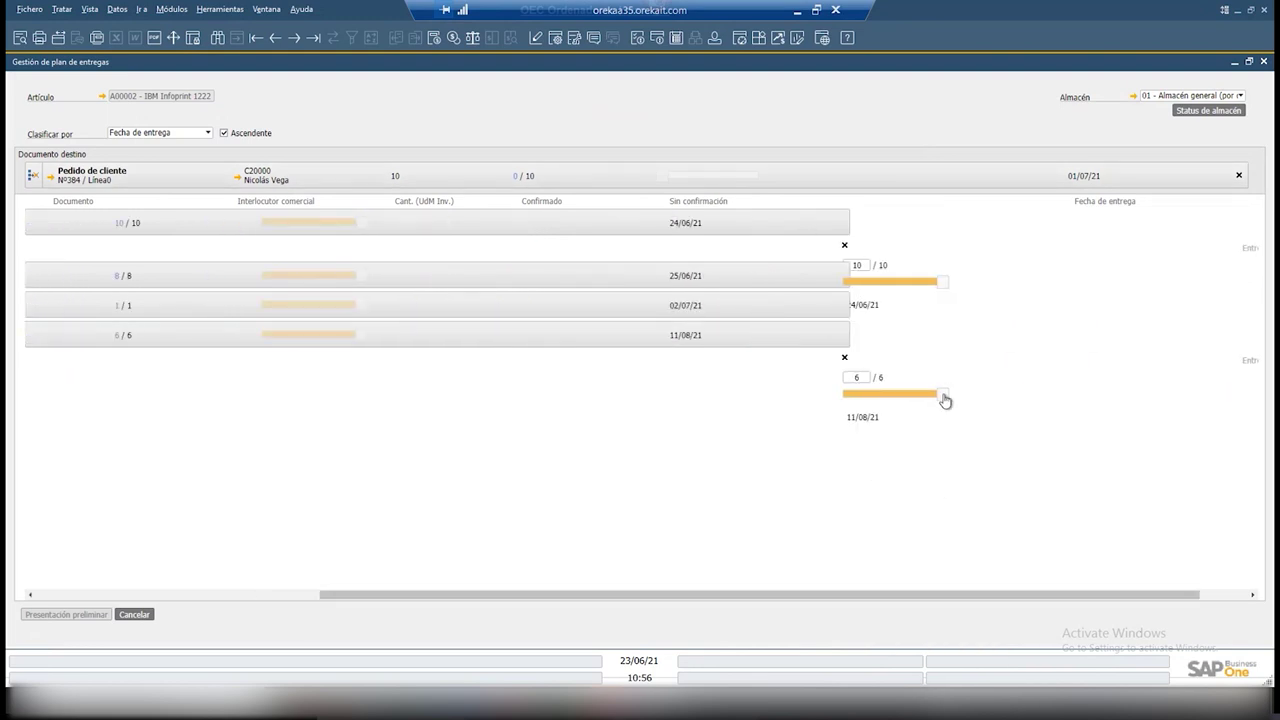
{"action": "left_click_drag", "start_coordinate": [942, 397], "coordinate": [830, 398]}
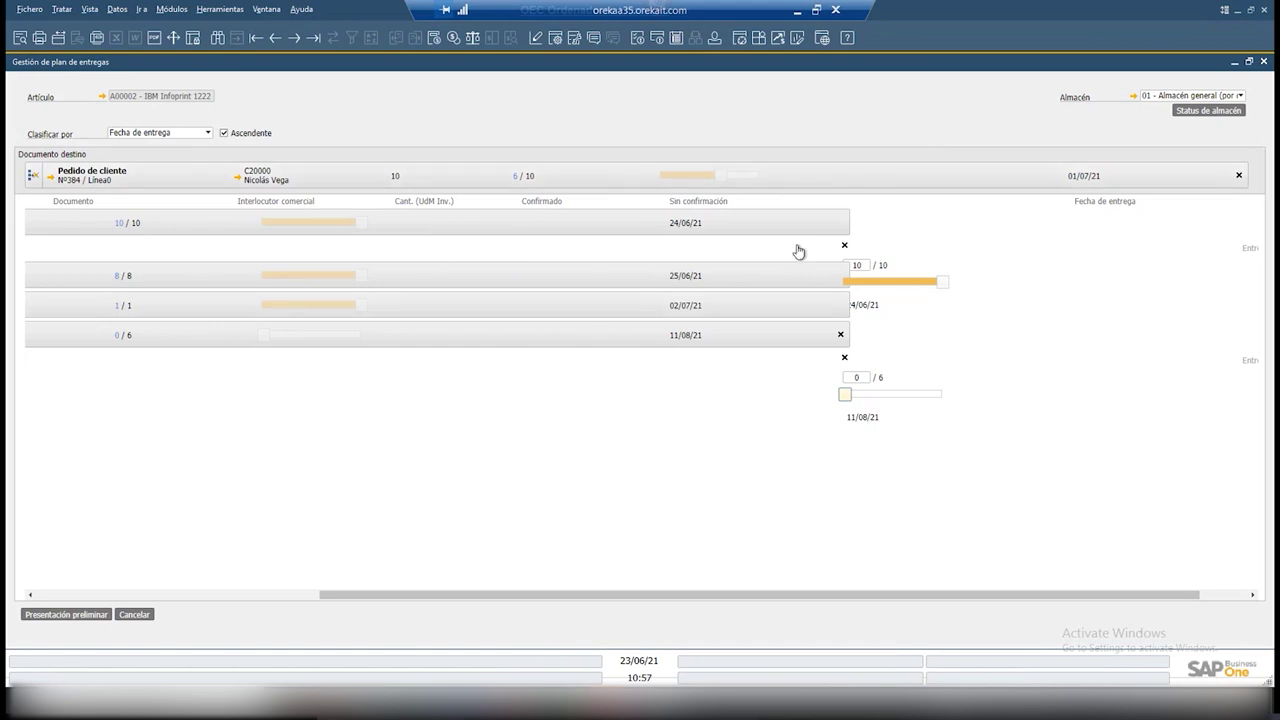
- Expand the 25/06/21 order and reduce its scheduled delivery to 4 units, reassigning the rest to the target order
{"action": "left_click_drag", "start_coordinate": [889, 595], "coordinate": [531, 606]}
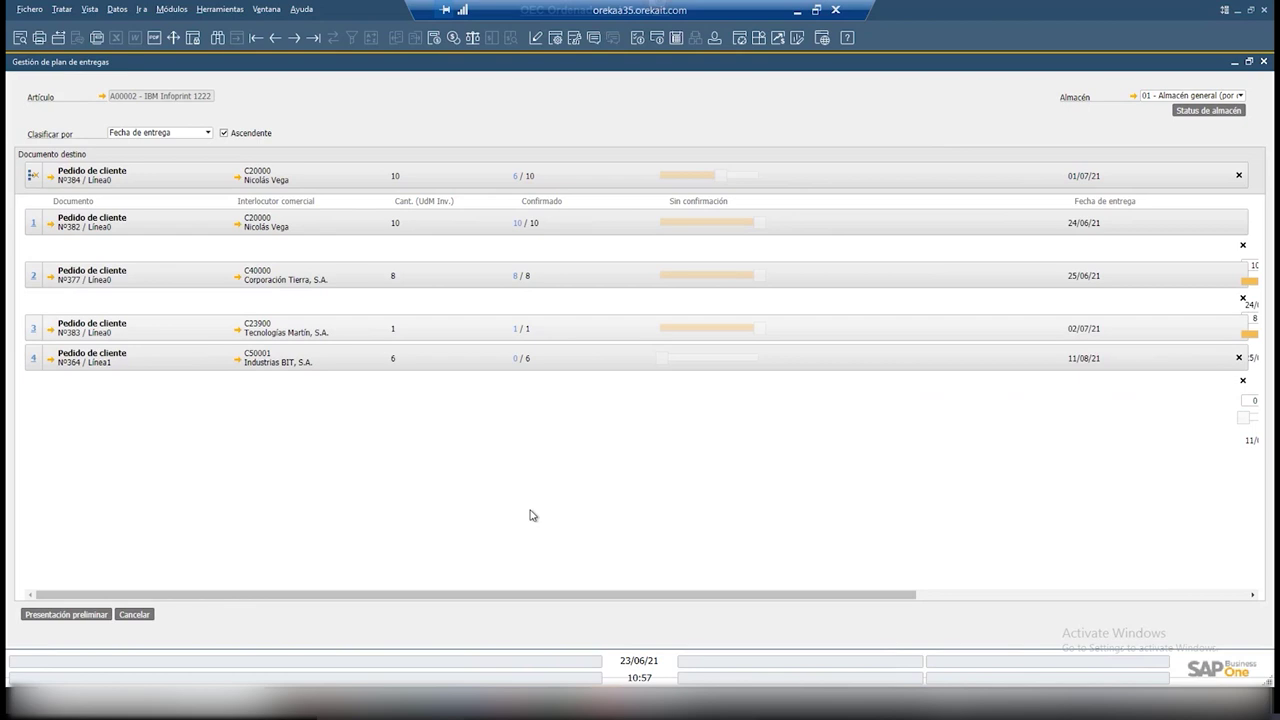
{"action": "left_click_drag", "start_coordinate": [617, 597], "coordinate": [980, 592]}
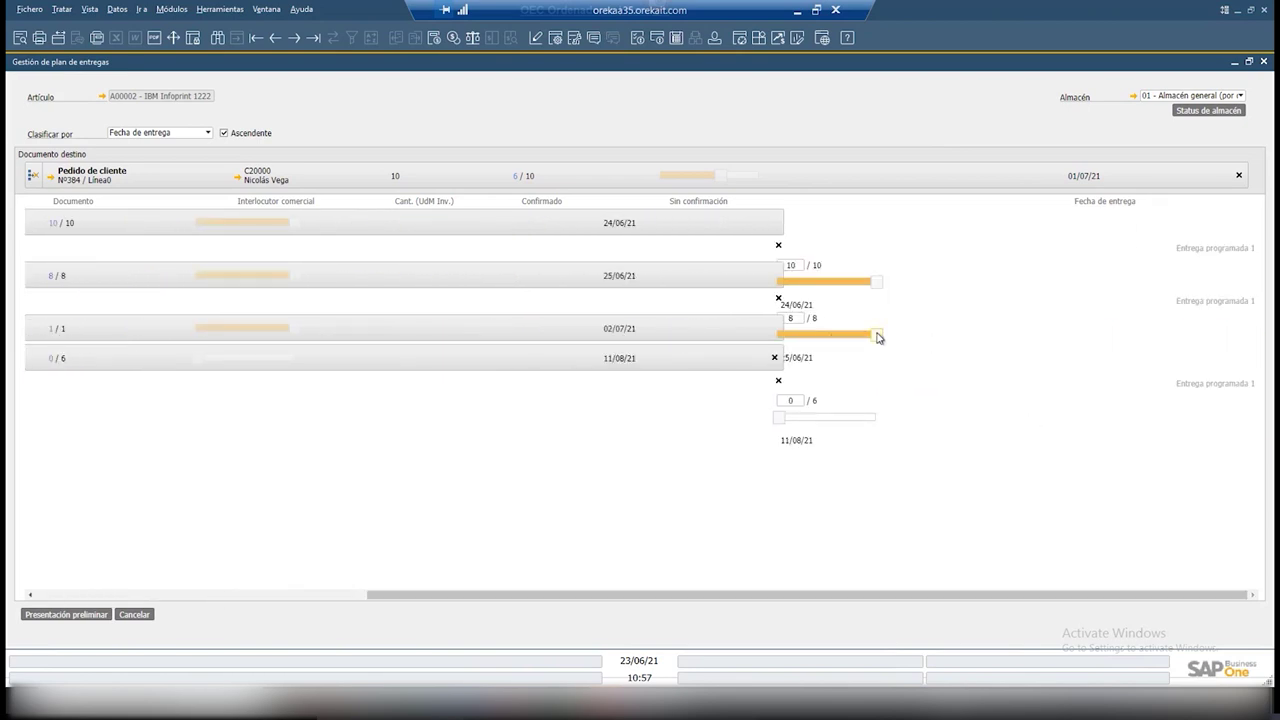
{"action": "left_click_drag", "start_coordinate": [876, 336], "coordinate": [827, 339]}
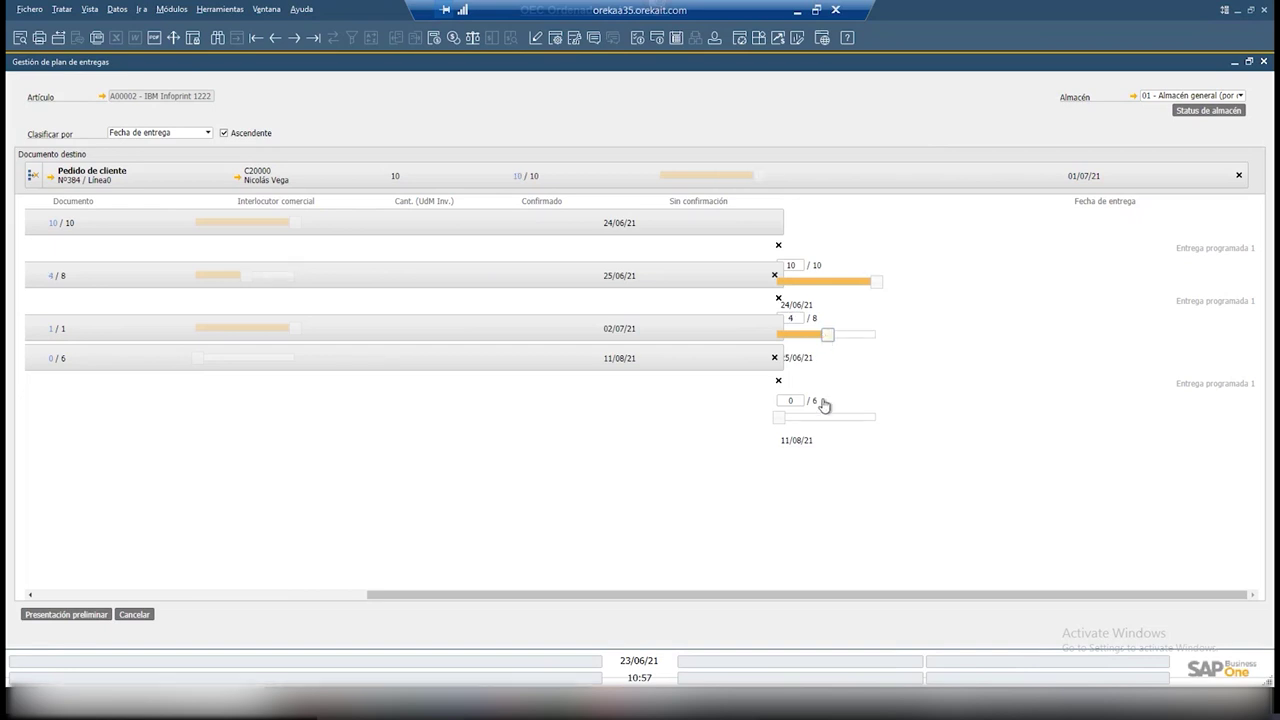
{"action": "left_click_drag", "start_coordinate": [829, 600], "coordinate": [411, 613]}
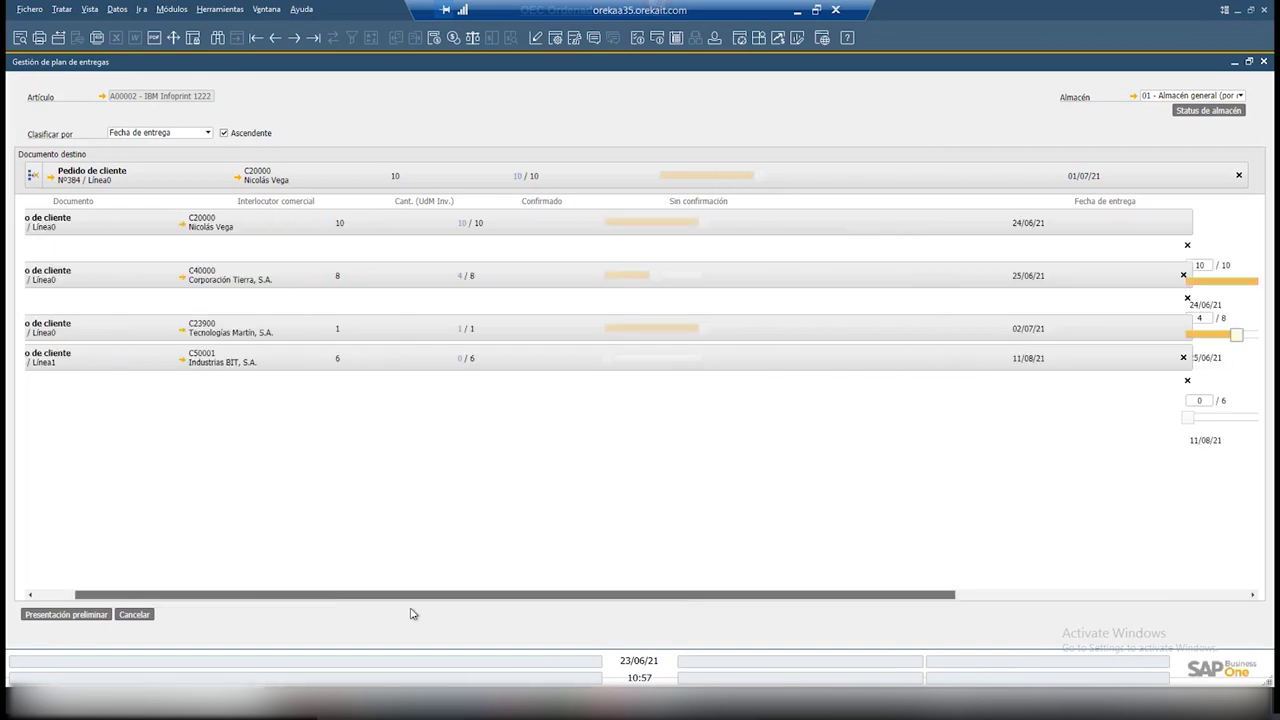
- Preview and confirm the rescheduled deliveries, and list the orders again by ascending delivery date
{"action": "left_click", "coordinate": [68, 615]}
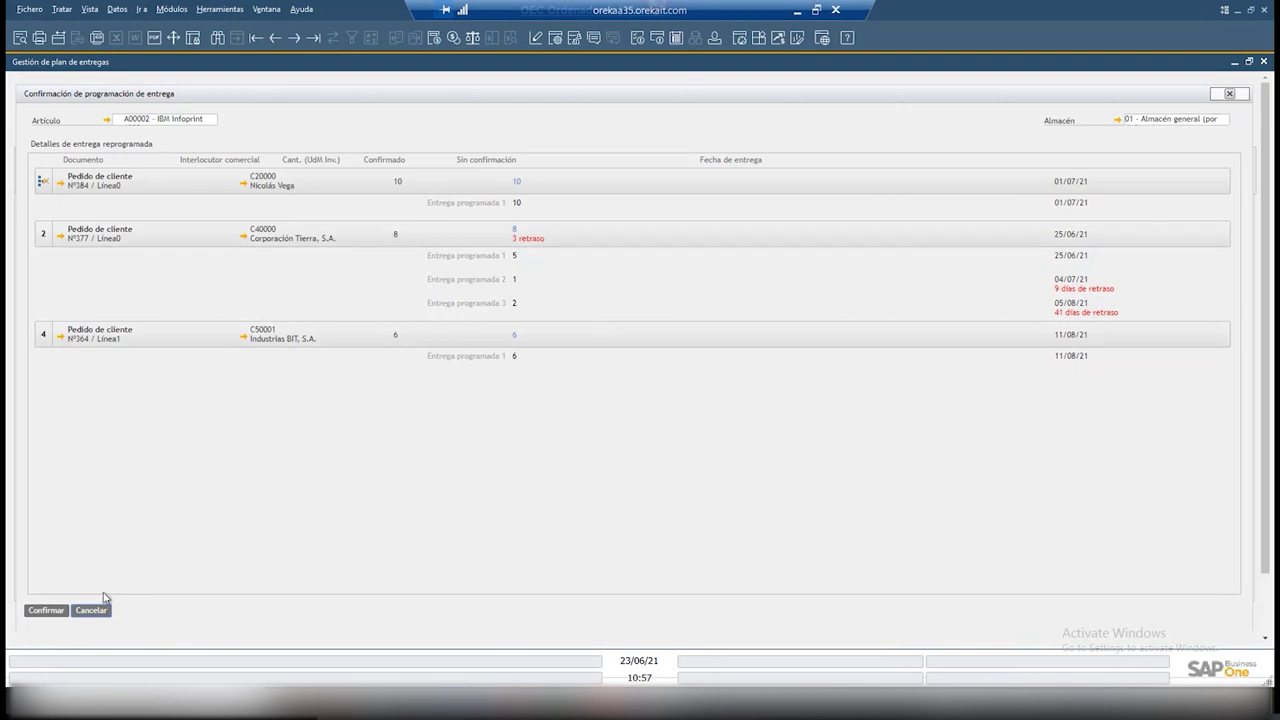
{"action": "left_click", "coordinate": [46, 611]}
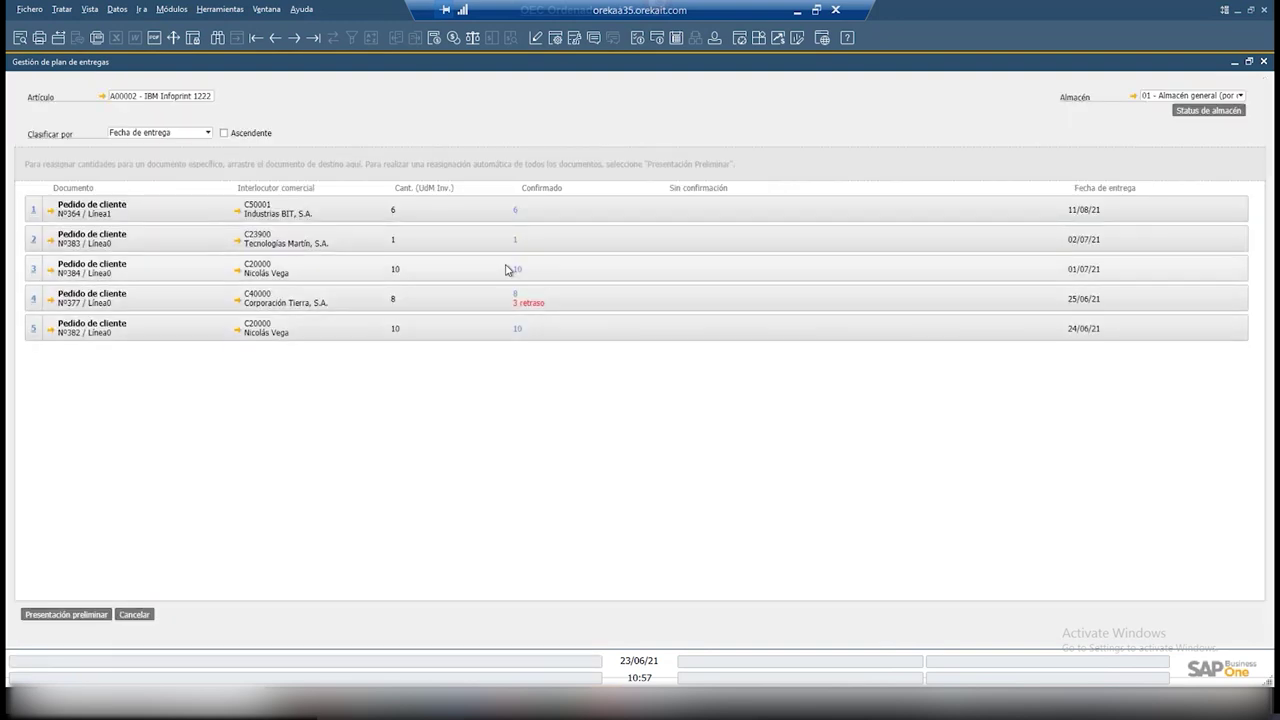
{"action": "left_click", "coordinate": [224, 133]}
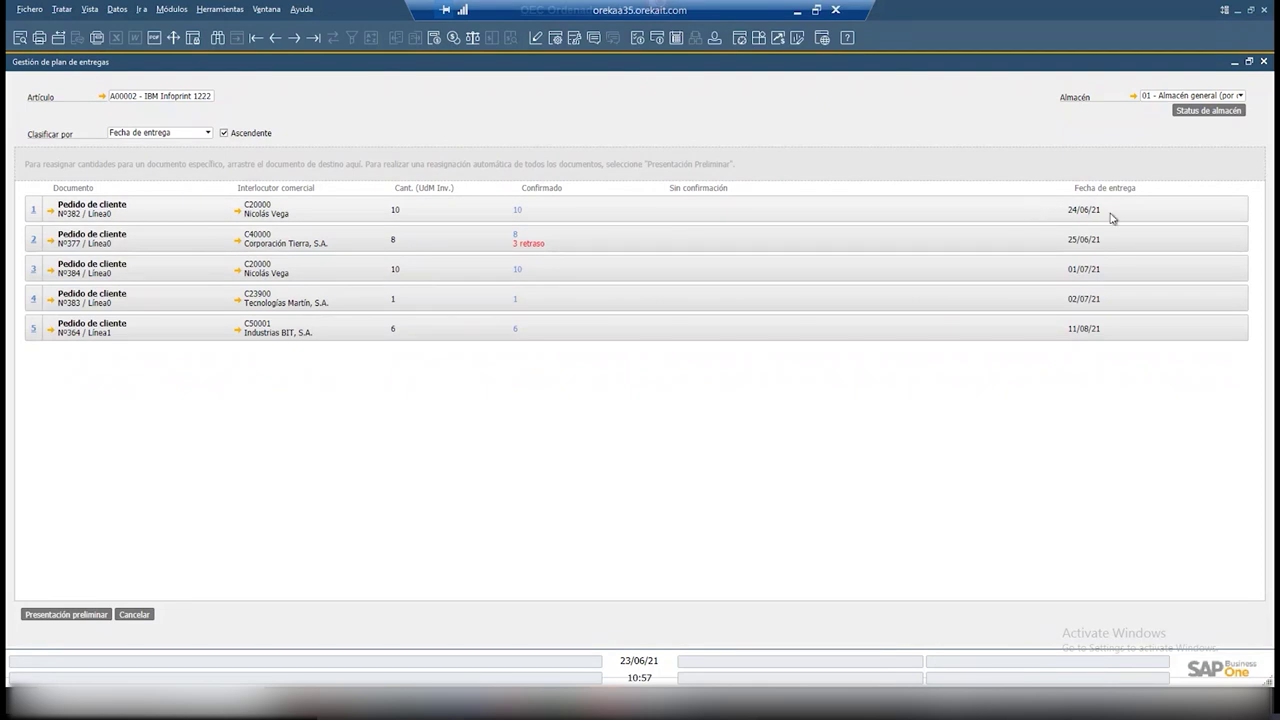
{"action": "left_click", "coordinate": [240, 209]}
{"action": "left_click_drag", "start_coordinate": [240, 209], "coordinate": [197, 211]}
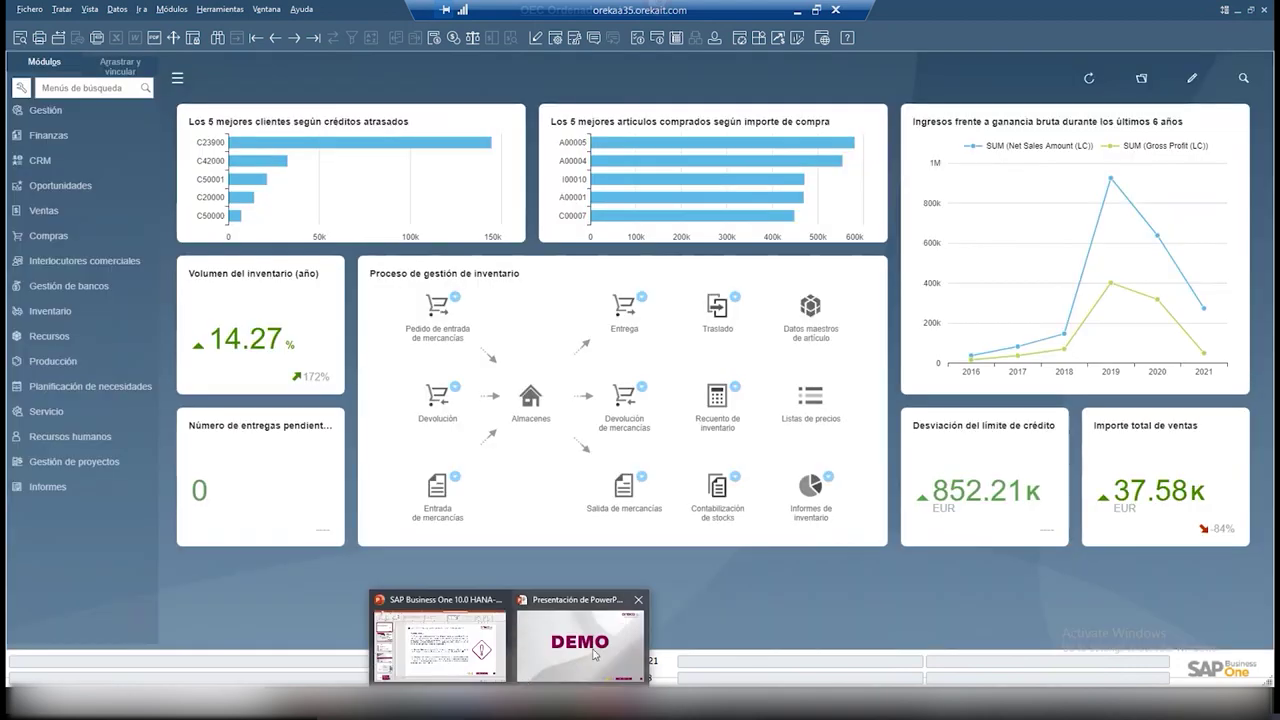
- Switch to the running PowerPoint slide show and advance from the DEMO slide to the next one
{"action": "left_click", "coordinate": [571, 640]}
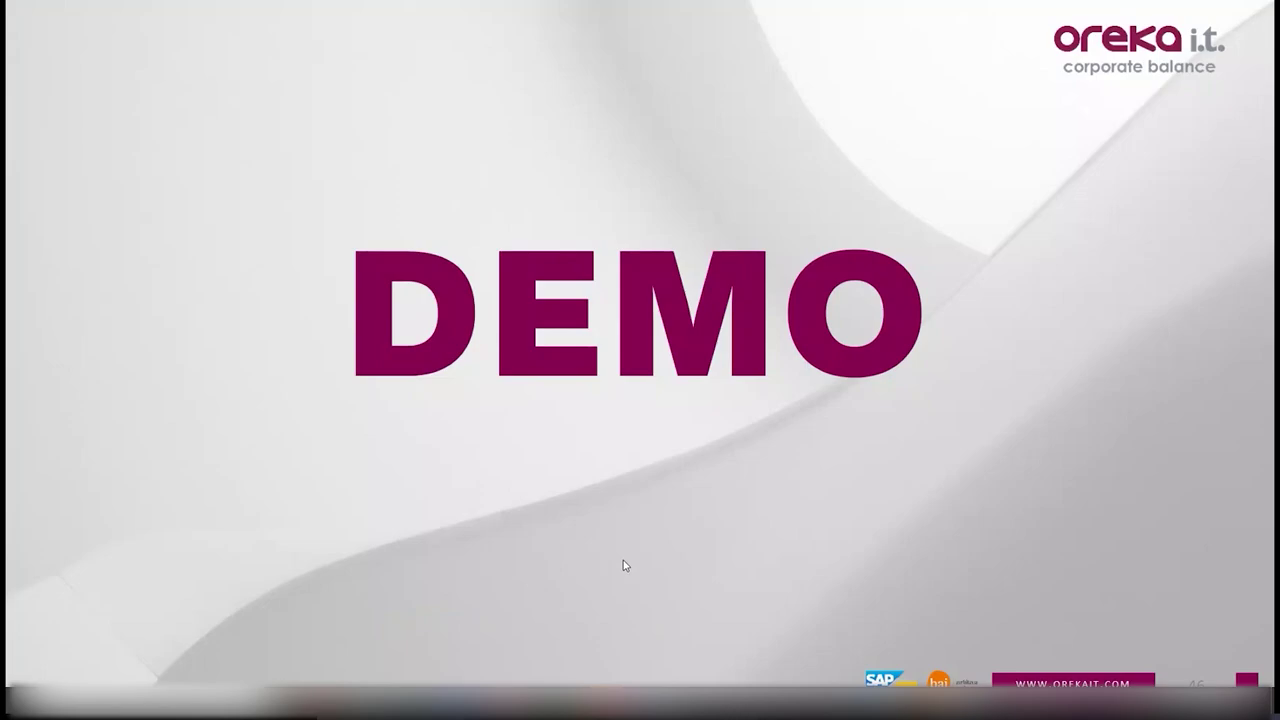
{"action": "left_click", "coordinate": [623, 565]}
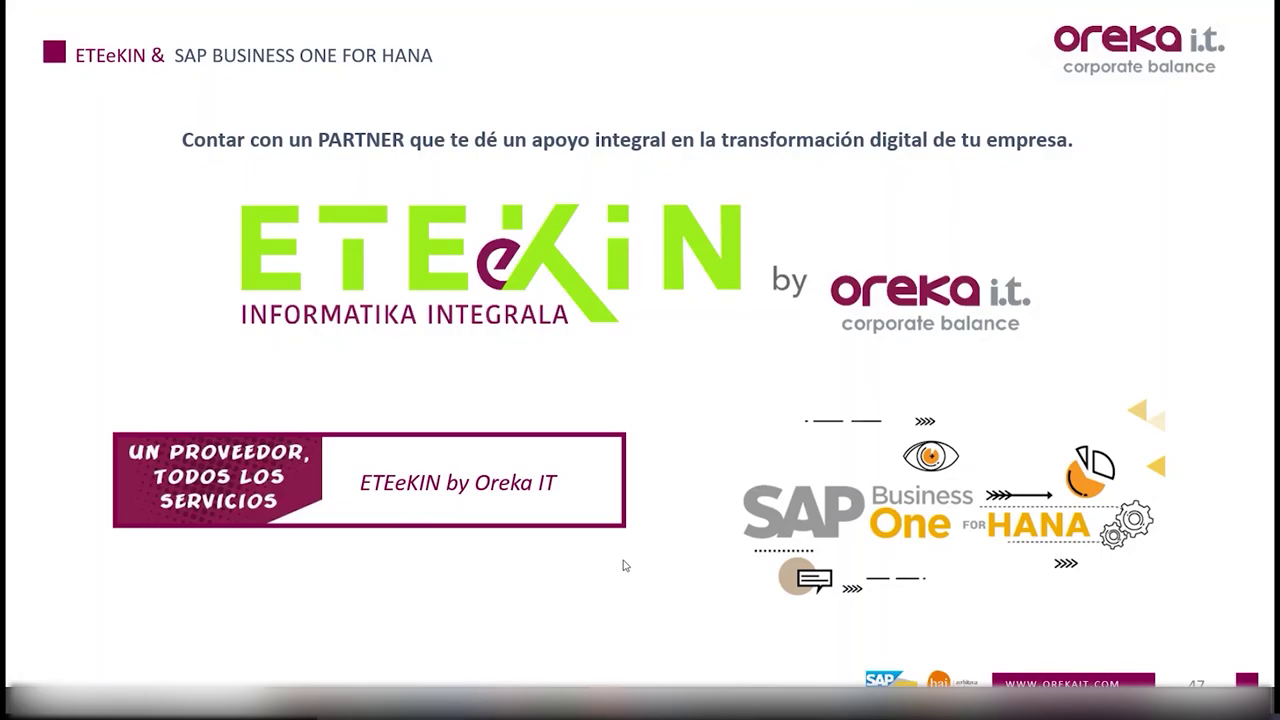